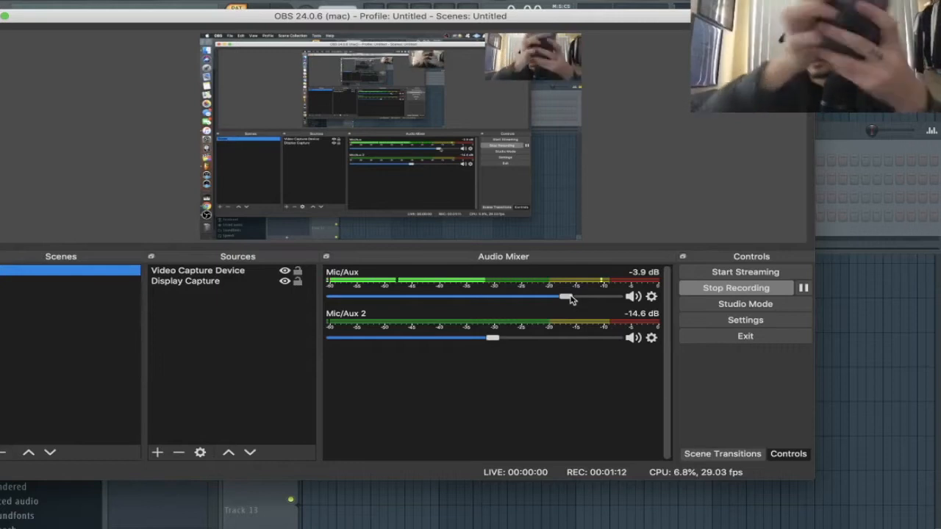
- Nudge the OBS Mic/Aux level down slightly and bring the FL Studio channel rack forward
{"action": "left_click_drag", "start_coordinate": [572, 299], "coordinate": [559, 299]}
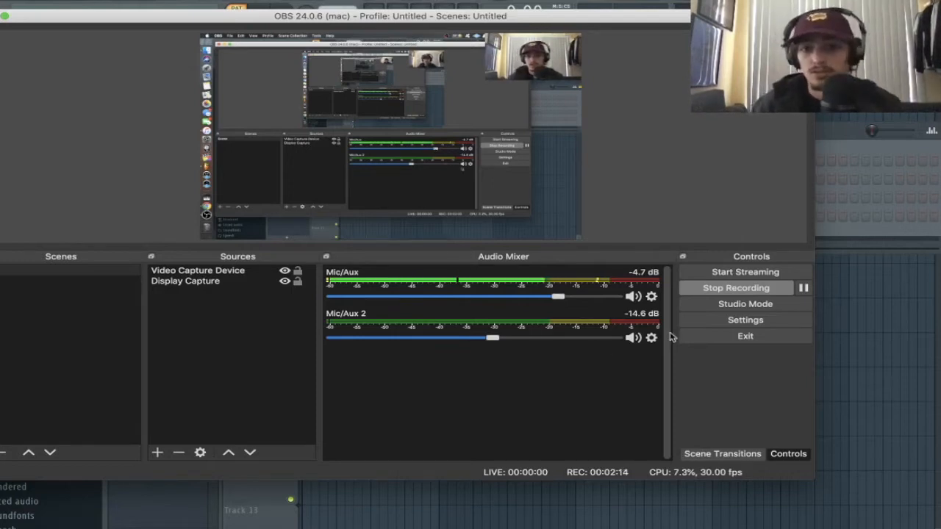
{"action": "left_click", "coordinate": [823, 139]}
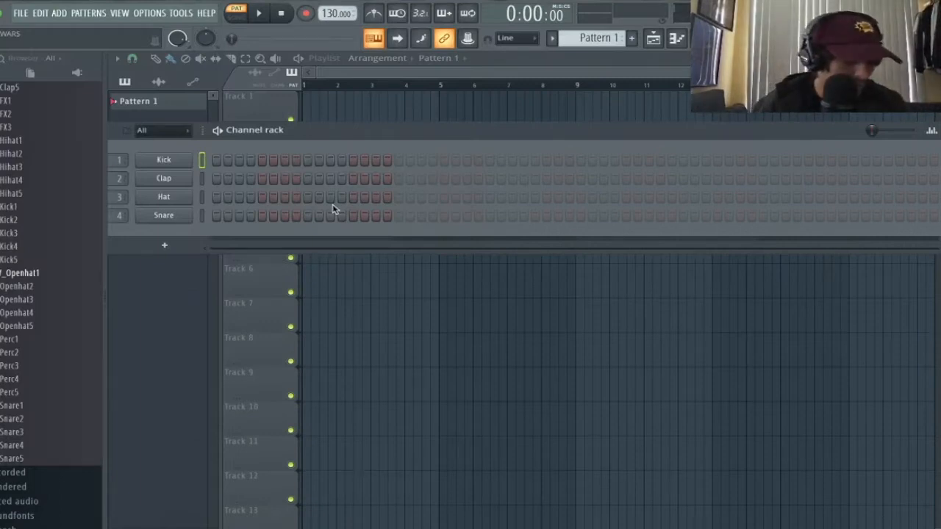
- Replace the Kick channel with a Sampler and open its piano roll
{"action": "right_click", "coordinate": [196, 169]}
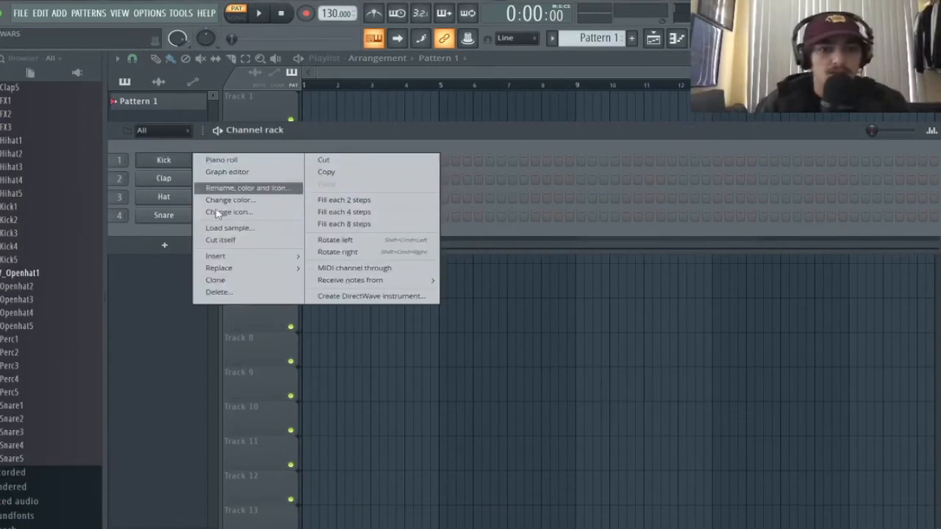
{"action": "mouse_move", "coordinate": [239, 272]}
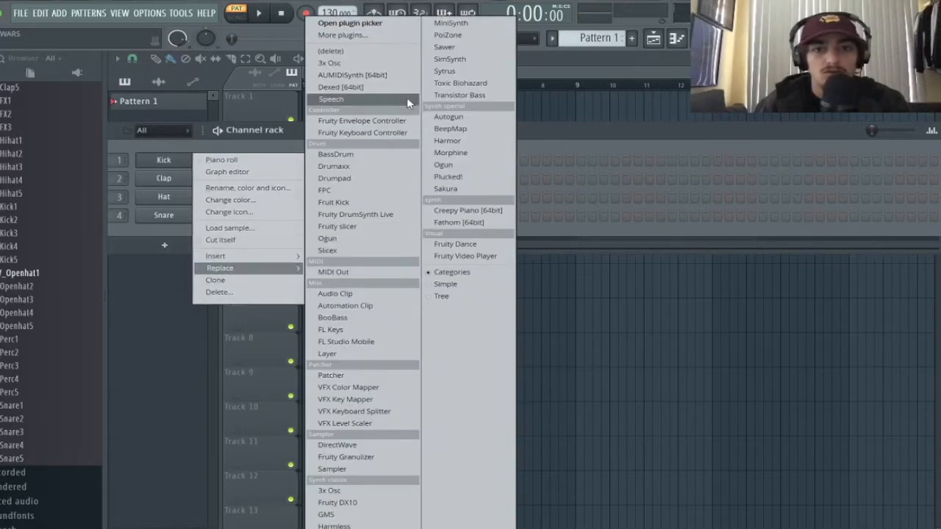
{"action": "left_click", "coordinate": [352, 472]}
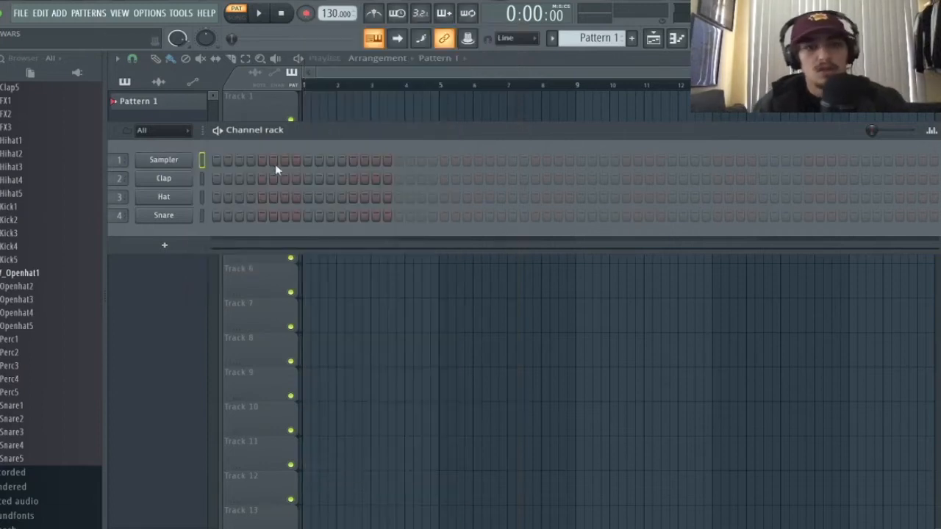
{"action": "right_click", "coordinate": [177, 160]}
{"action": "left_click", "coordinate": [225, 160]}
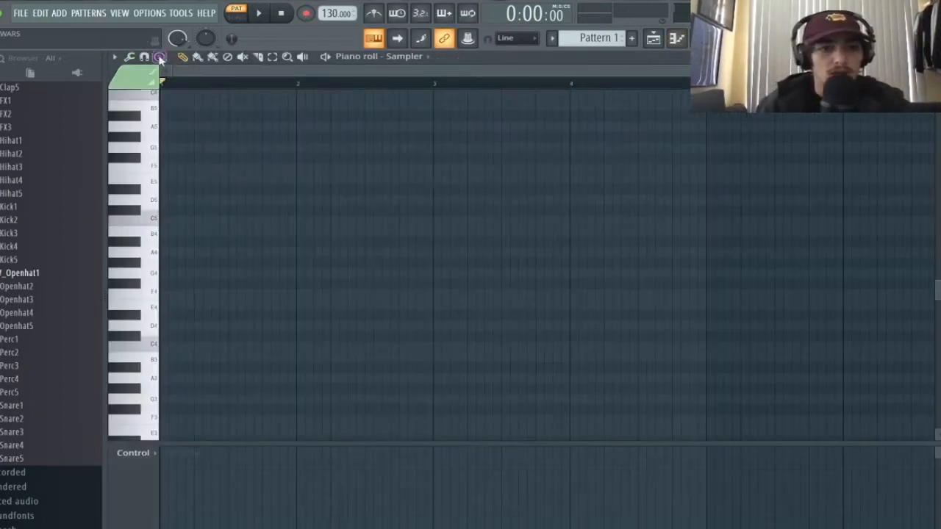
- Stamp minor chords rooted on C4, C5, C6 and C7
{"action": "left_click", "coordinate": [160, 58]}
{"action": "left_click", "coordinate": [225, 311]}
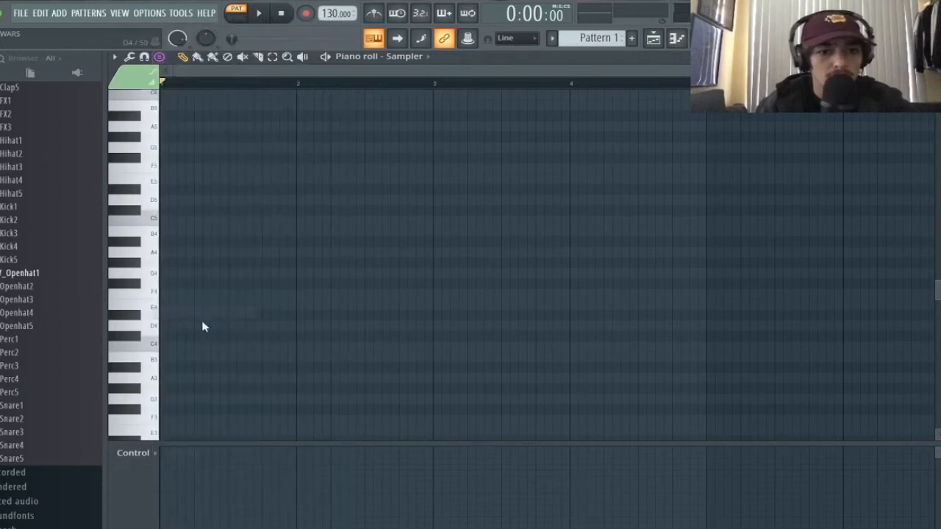
{"action": "left_click", "coordinate": [163, 346]}
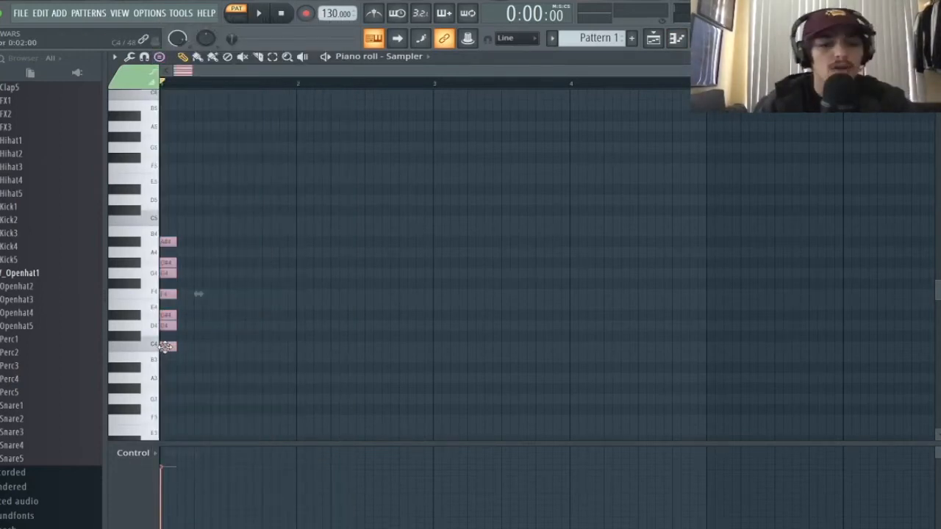
{"action": "left_click_drag", "start_coordinate": [164, 346], "coordinate": [165, 223]}
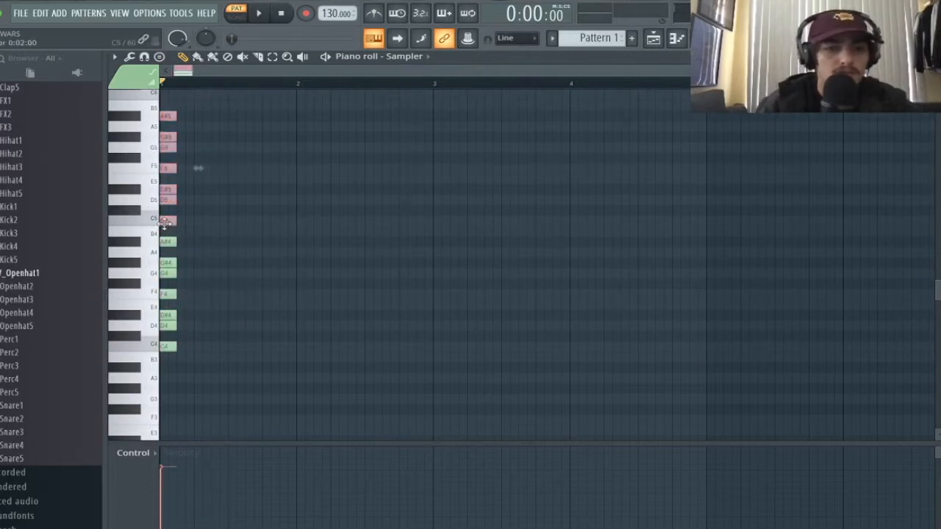
{"action": "left_click_drag", "start_coordinate": [201, 94], "coordinate": [165, 106]}
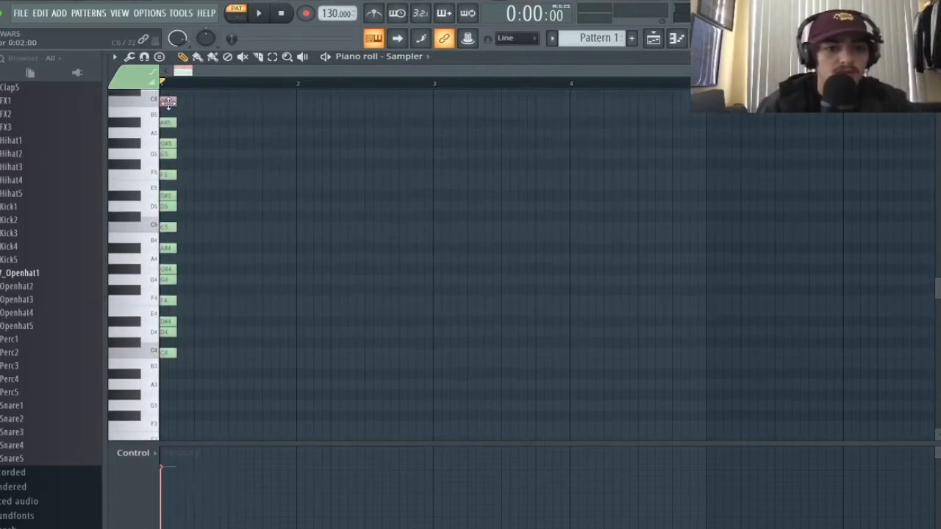
{"action": "scroll", "coordinate": [208, 150], "scroll_direction": "up", "scroll_amount": 6}
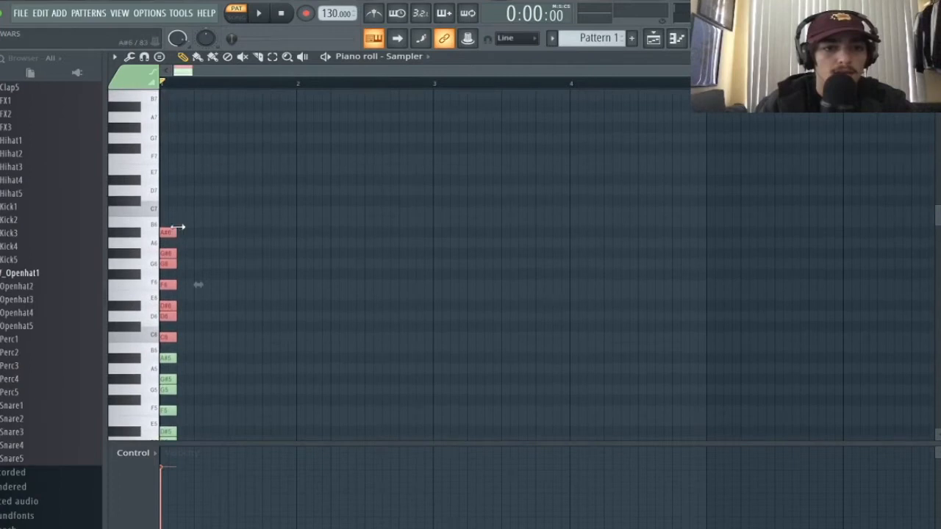
{"action": "mouse_move", "coordinate": [164, 229]}
{"action": "left_mouse_down"}
{"action": "mouse_move", "coordinate": [159, 103]}
{"action": "mouse_move", "coordinate": [165, 246]}
{"action": "left_mouse_up"}
{"action": "scroll", "coordinate": [214, 233], "scroll_direction": "down", "scroll_amount": 10}
- Select all the stamped chords and stretch them into long notes spanning about four bars
{"action": "key", "text": "ctrl+a"}
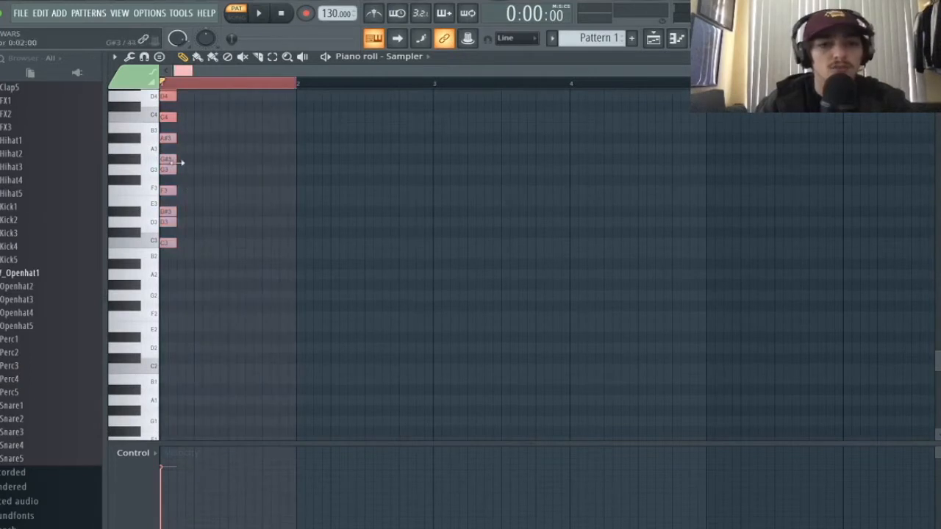
{"action": "left_click_drag", "start_coordinate": [177, 159], "coordinate": [706, 155]}
{"action": "left_click", "coordinate": [289, 83]}
{"action": "key", "text": "ctrl+d"}
{"action": "key", "text": "F6"}
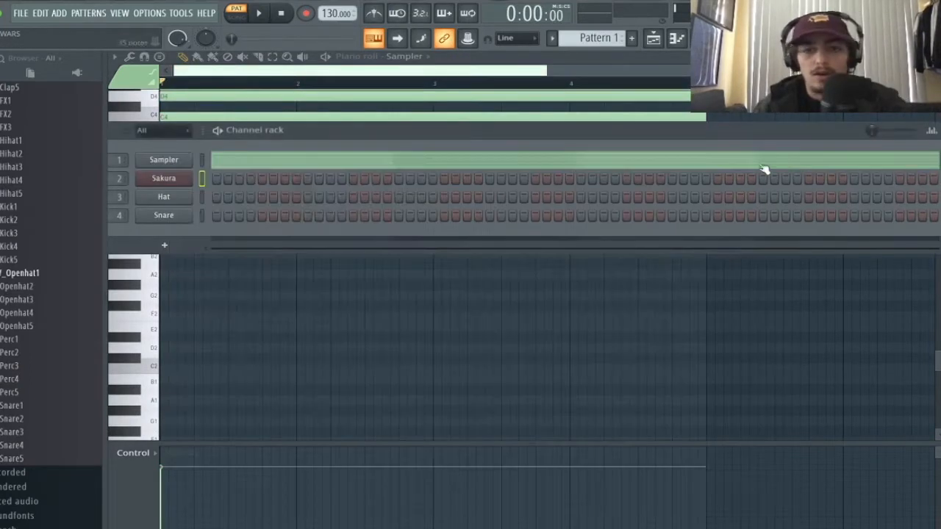
{"action": "right_click", "coordinate": [197, 177]}
- In the Sakura piano roll, add G3, A3 and C4 notes to the chord progression
{"action": "left_click", "coordinate": [217, 179]}
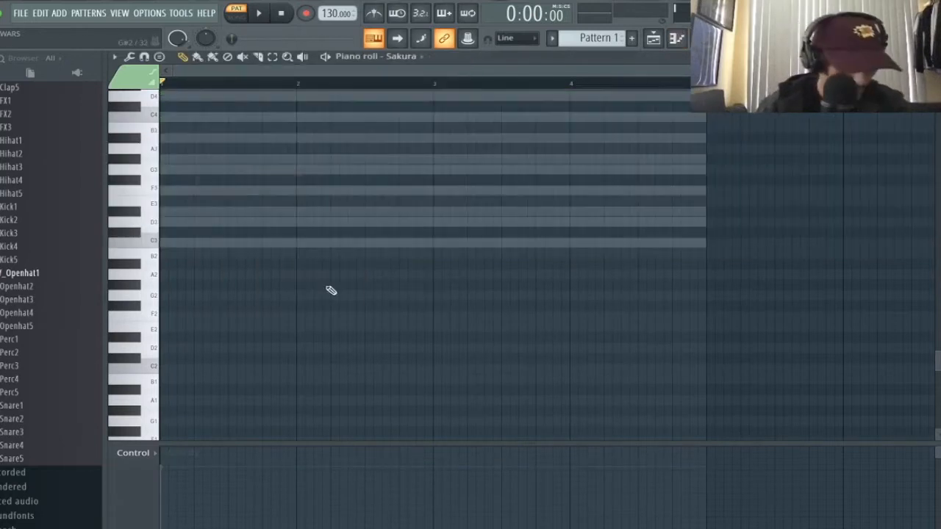
{"action": "scroll", "coordinate": [231, 266], "scroll_direction": "up", "scroll_amount": 5}
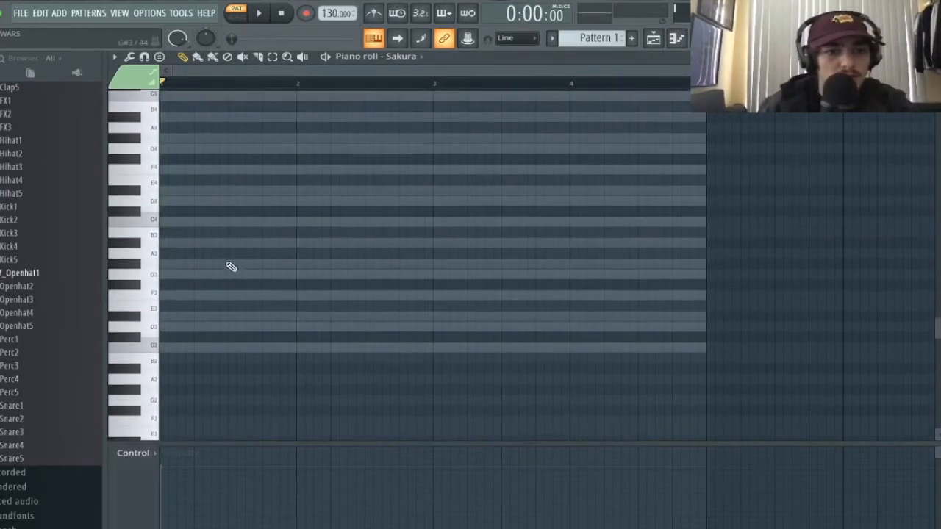
{"action": "left_click", "coordinate": [175, 277]}
{"action": "left_click", "coordinate": [586, 251]}
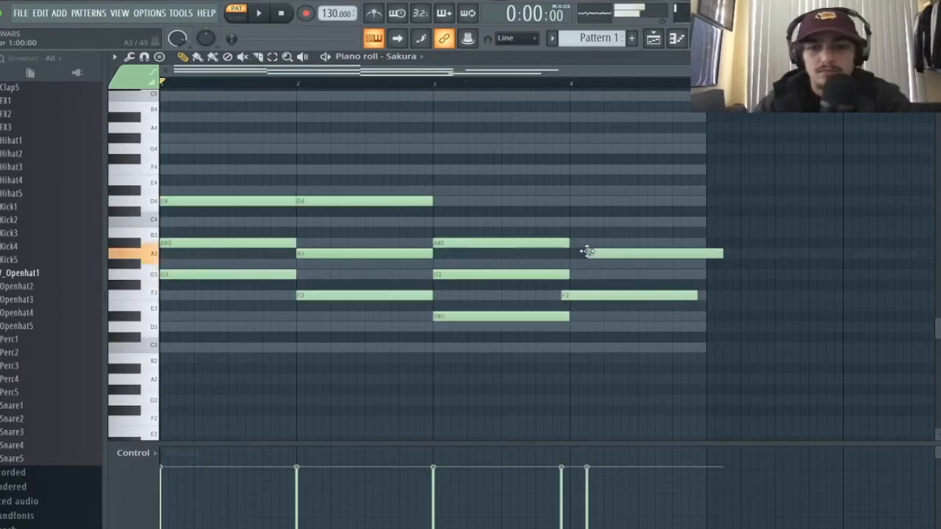
{"action": "left_click_drag", "start_coordinate": [615, 252], "coordinate": [598, 251]}
{"action": "left_click", "coordinate": [572, 209]}
{"action": "mouse_move", "coordinate": [606, 211]}
{"action": "left_mouse_down"}
{"action": "mouse_move", "coordinate": [605, 199]}
{"action": "mouse_move", "coordinate": [605, 220]}
{"action": "left_mouse_up"}
- Play back the chords and shift the F3 note to start on bar 4
{"action": "key", "text": "space"}
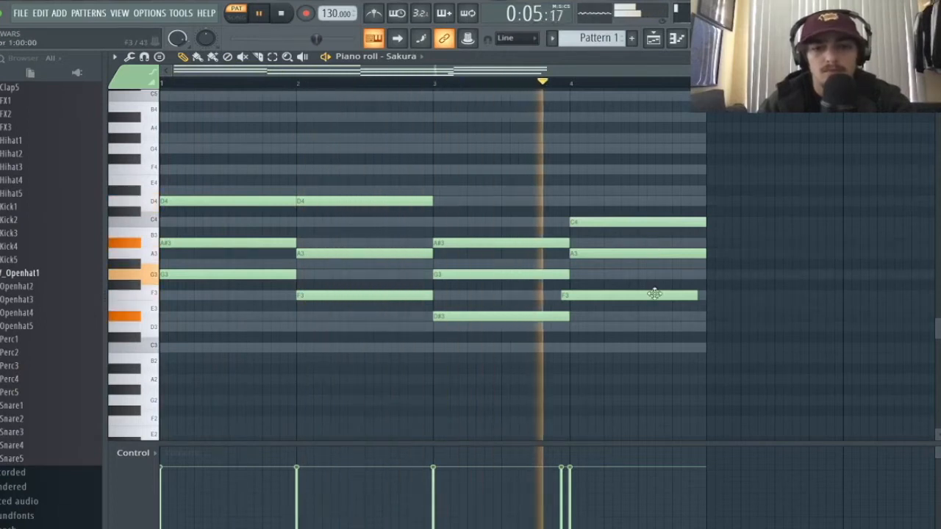
{"action": "left_click_drag", "start_coordinate": [655, 294], "coordinate": [664, 297]}
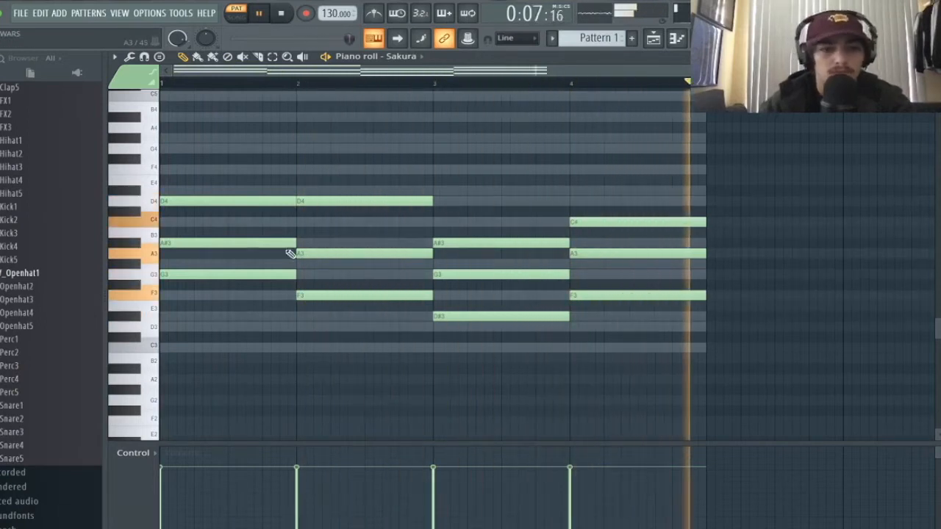
{"action": "scroll", "coordinate": [296, 231], "scroll_direction": "up", "scroll_amount": 4}
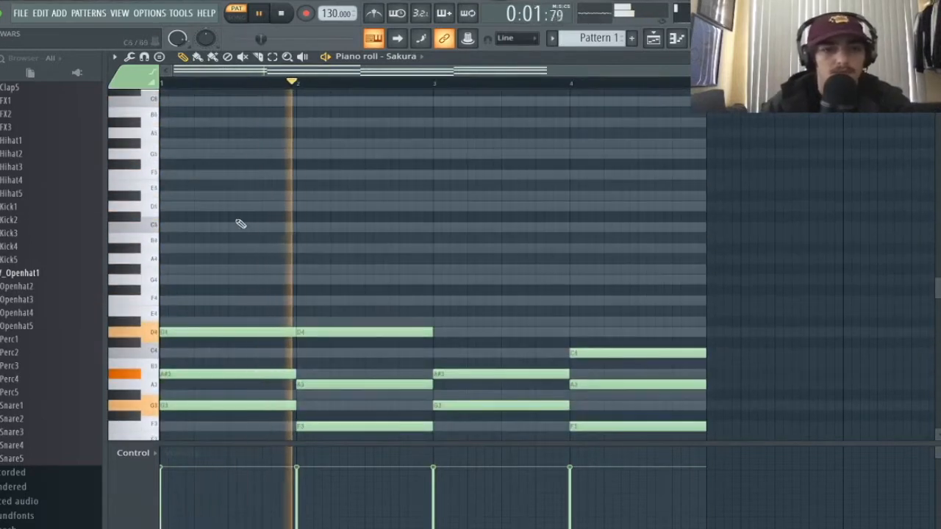
{"action": "key", "text": "space"}
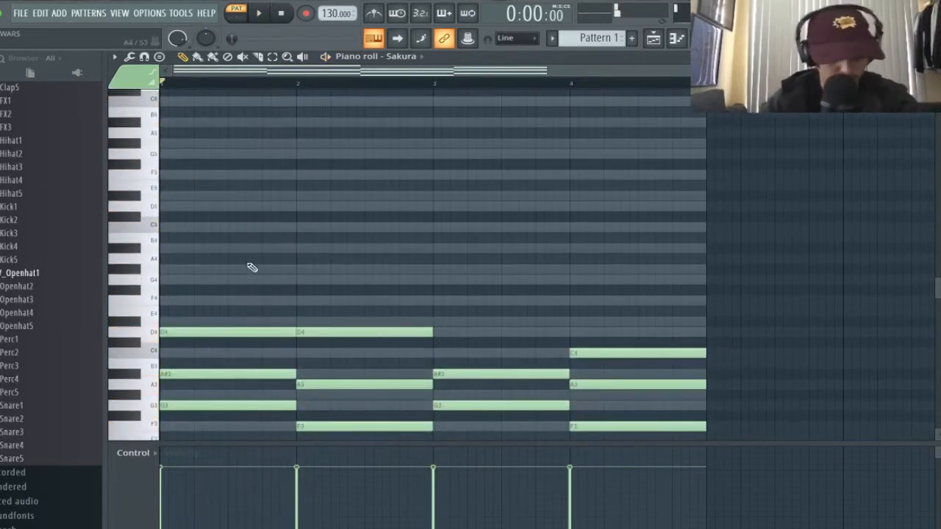
{"action": "scroll", "coordinate": [436, 279], "scroll_direction": "down", "scroll_amount": 7}
{"action": "scroll", "coordinate": [479, 243], "scroll_direction": "up", "scroll_amount": 3}
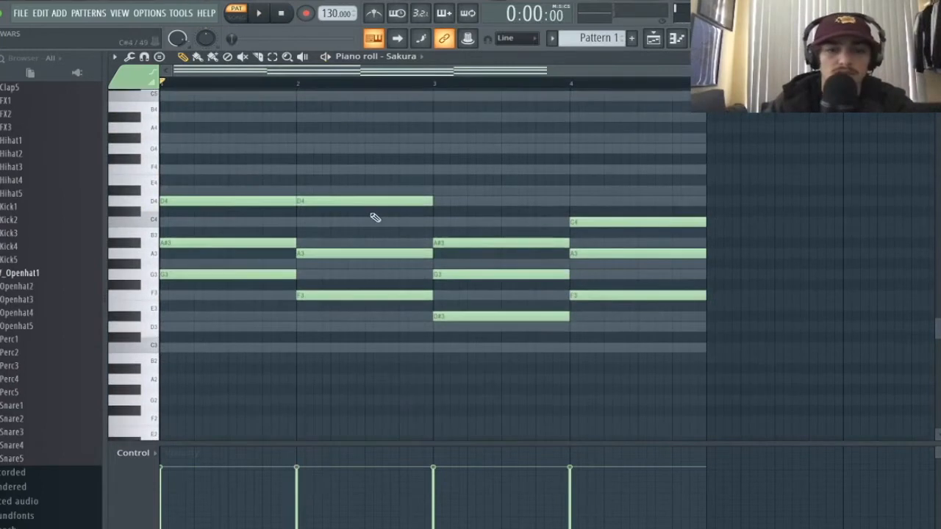
{"action": "scroll", "coordinate": [360, 224], "scroll_direction": "up", "scroll_amount": 7}
{"action": "scroll", "coordinate": [331, 242], "scroll_direction": "down", "scroll_amount": 6}
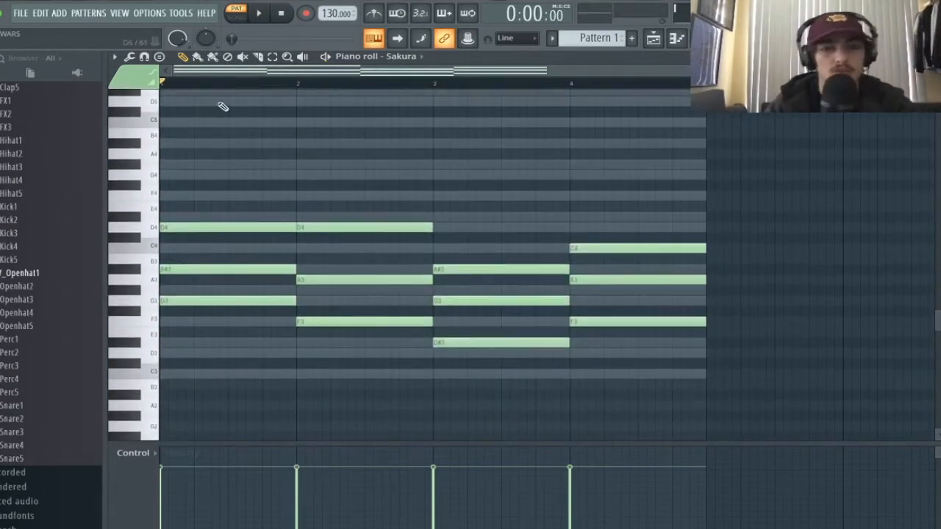
{"action": "scroll", "coordinate": [194, 124], "scroll_direction": "down", "scroll_amount": 4}
{"action": "scroll", "coordinate": [195, 127], "scroll_direction": "up", "scroll_amount": 9}
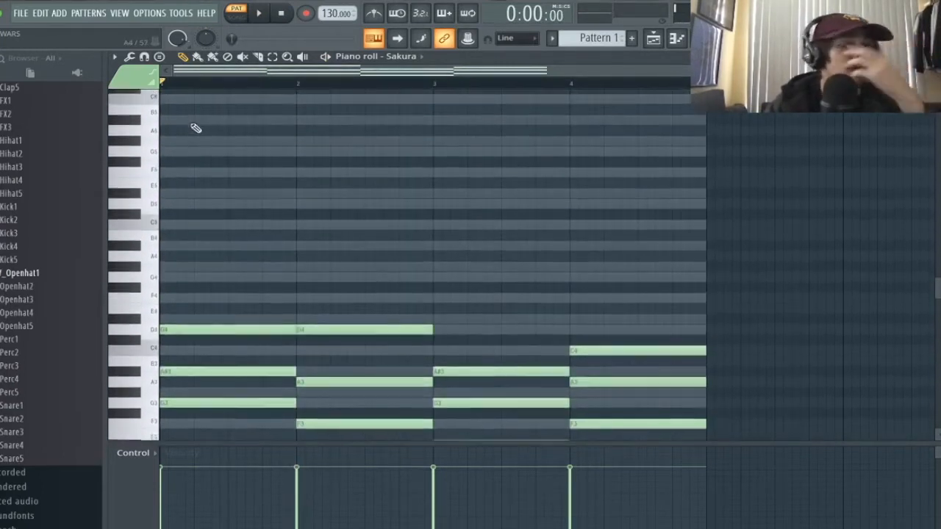
{"action": "scroll", "coordinate": [202, 147], "scroll_direction": "up", "scroll_amount": 5}
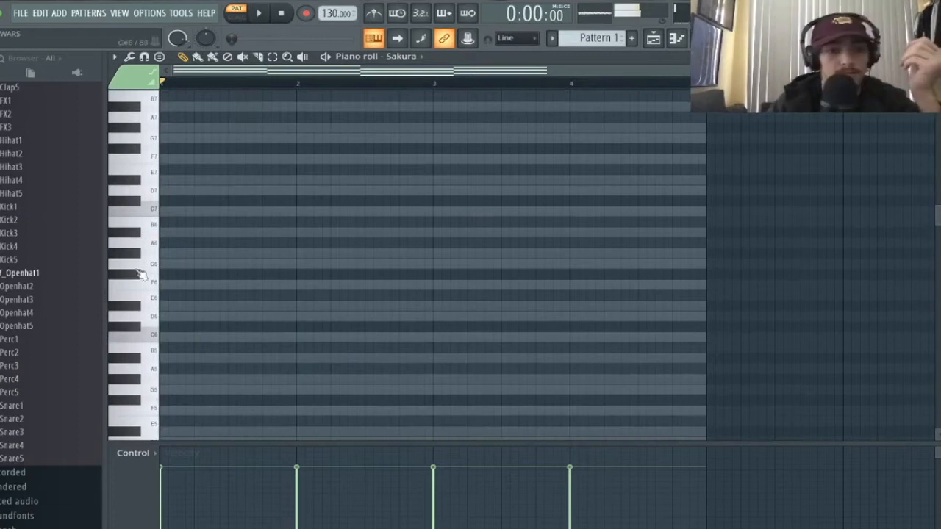
{"action": "scroll", "coordinate": [204, 269], "scroll_direction": "down", "scroll_amount": 8}
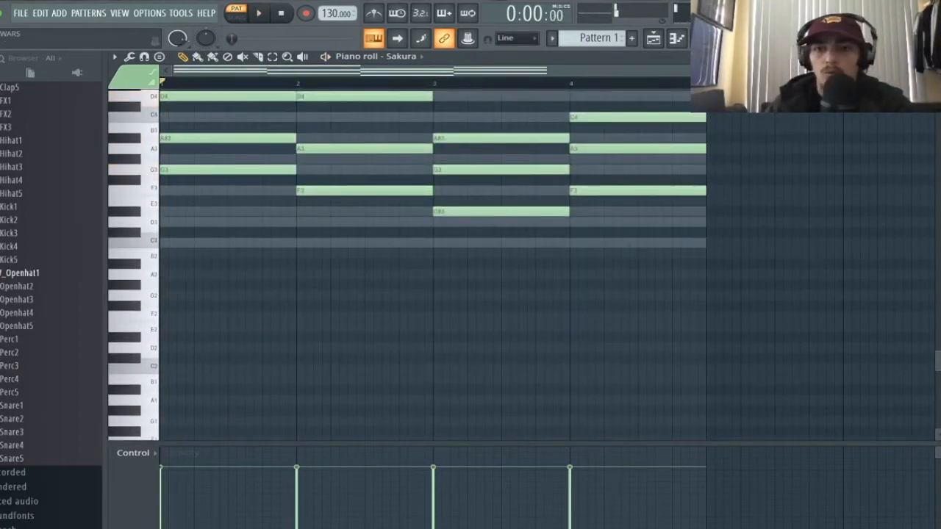
- Deselect the first chord and delete the stray F#4 note
{"action": "key", "text": "F6"}
{"action": "key", "text": "F6"}
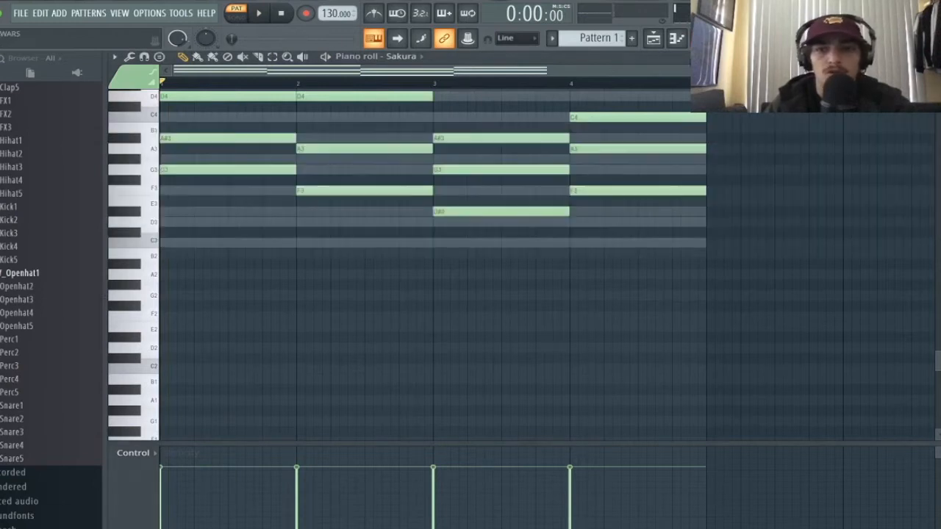
{"action": "scroll", "coordinate": [671, 130], "scroll_direction": "up", "scroll_amount": 10}
{"action": "scroll", "coordinate": [332, 219], "scroll_direction": "down", "scroll_amount": 10}
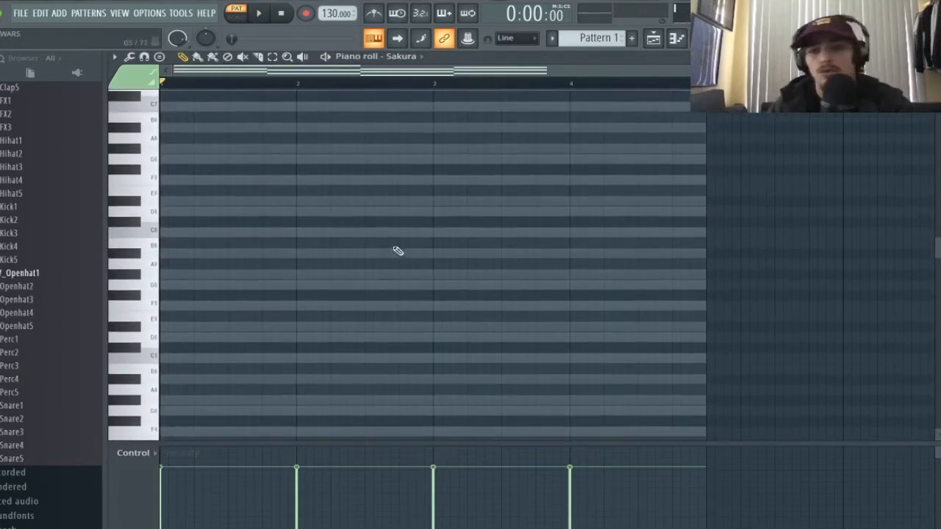
{"action": "scroll", "coordinate": [414, 300], "scroll_direction": "down", "scroll_amount": 8}
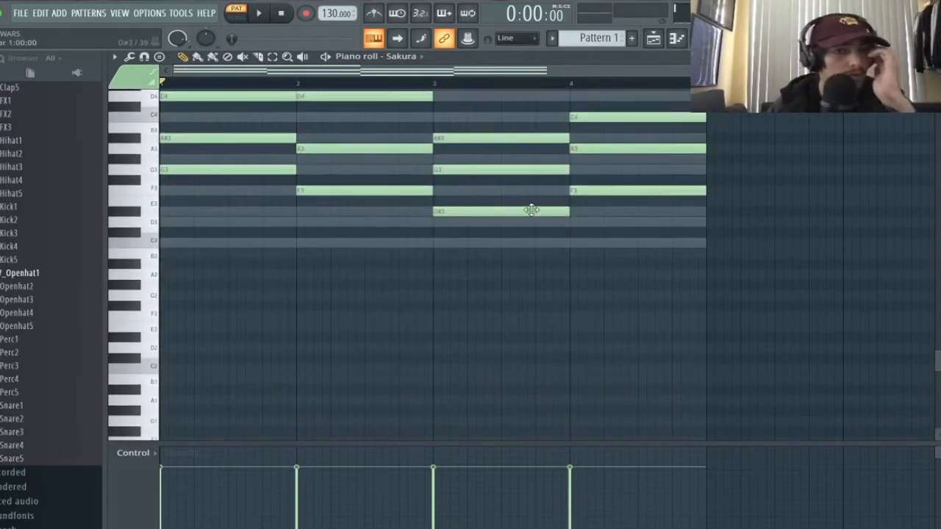
{"action": "scroll", "coordinate": [532, 210], "scroll_direction": "up", "scroll_amount": 4}
{"action": "scroll", "coordinate": [287, 196], "scroll_direction": "up", "scroll_amount": 4}
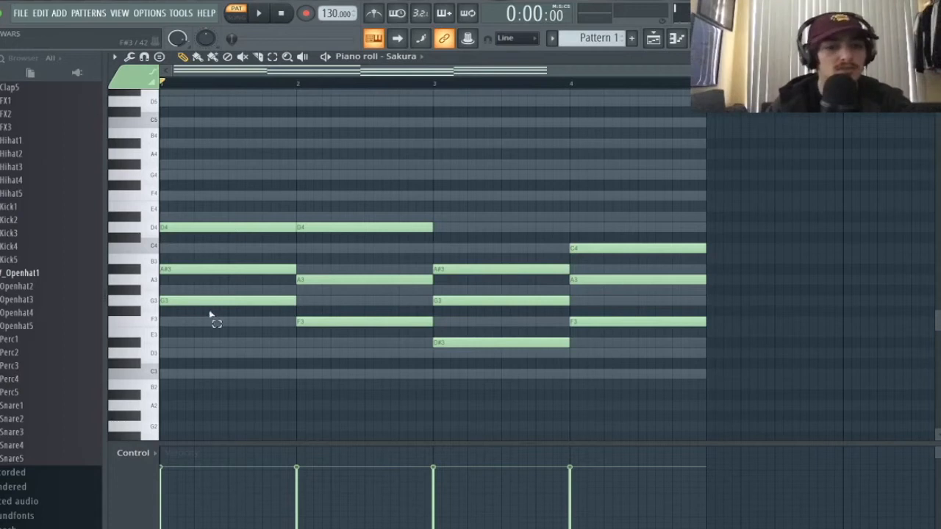
{"action": "left_click_drag", "start_coordinate": [210, 315], "coordinate": [186, 171]}
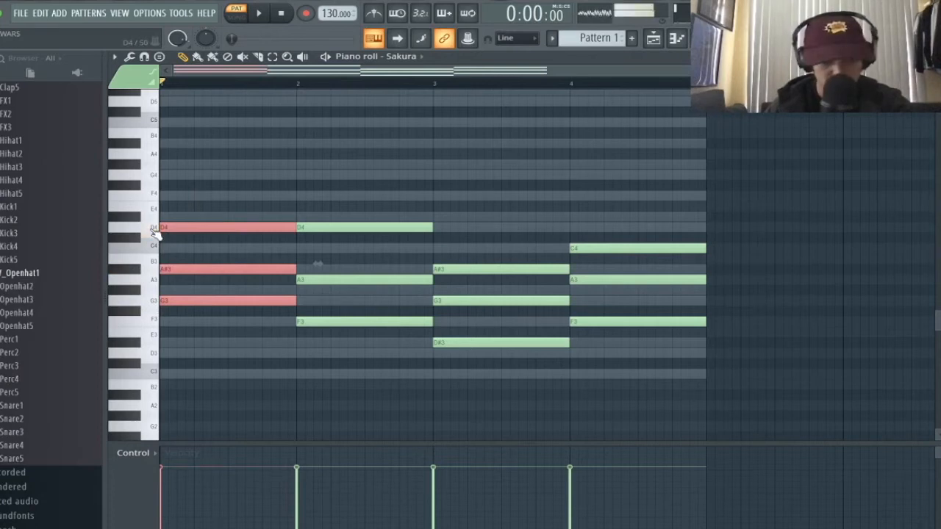
{"action": "left_click", "coordinate": [255, 183]}
{"action": "right_click", "coordinate": [255, 184]}
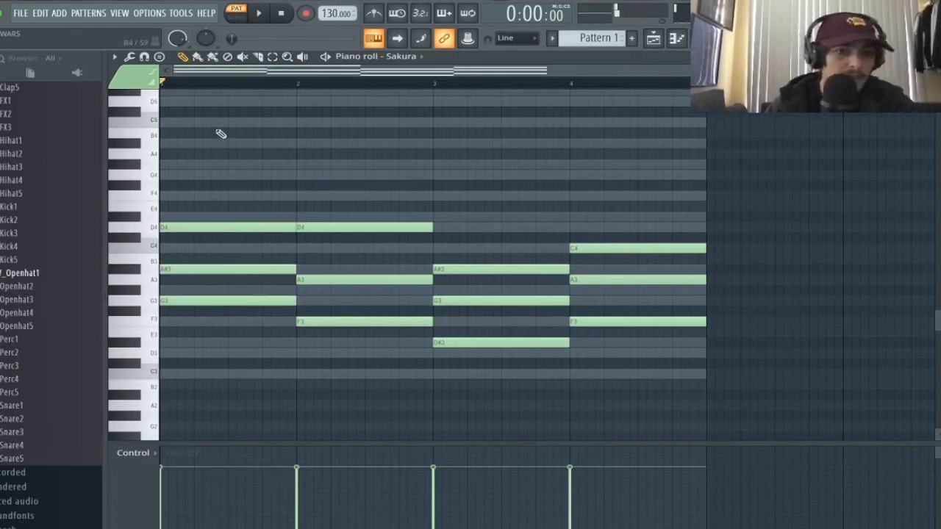
{"action": "scroll", "coordinate": [221, 134], "scroll_direction": "down", "scroll_amount": 2}
{"action": "scroll", "coordinate": [252, 189], "scroll_direction": "up", "scroll_amount": 5}
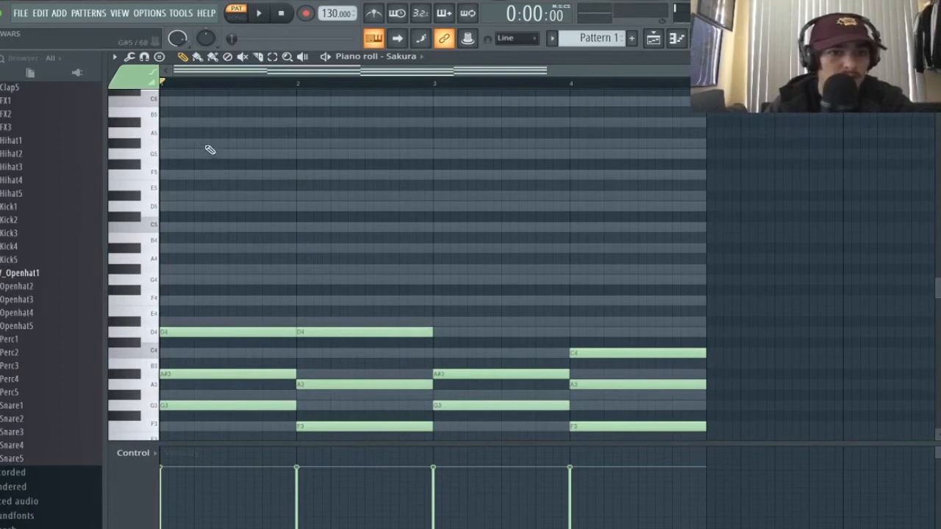
- Add D5 and F5 melody notes in bar 1, previewing them with playback
{"action": "left_click", "coordinate": [211, 207]}
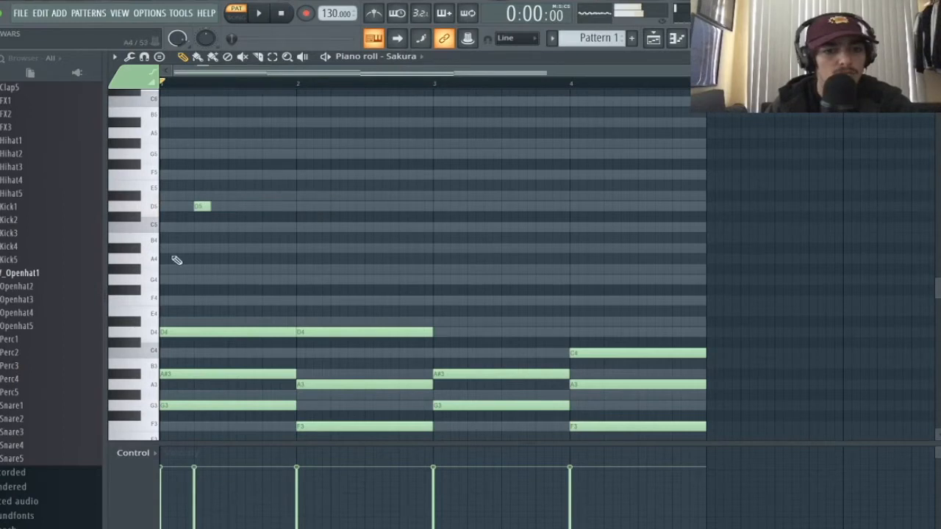
{"action": "key", "text": "space"}
{"action": "key", "text": "space"}
{"action": "key", "text": "space"}
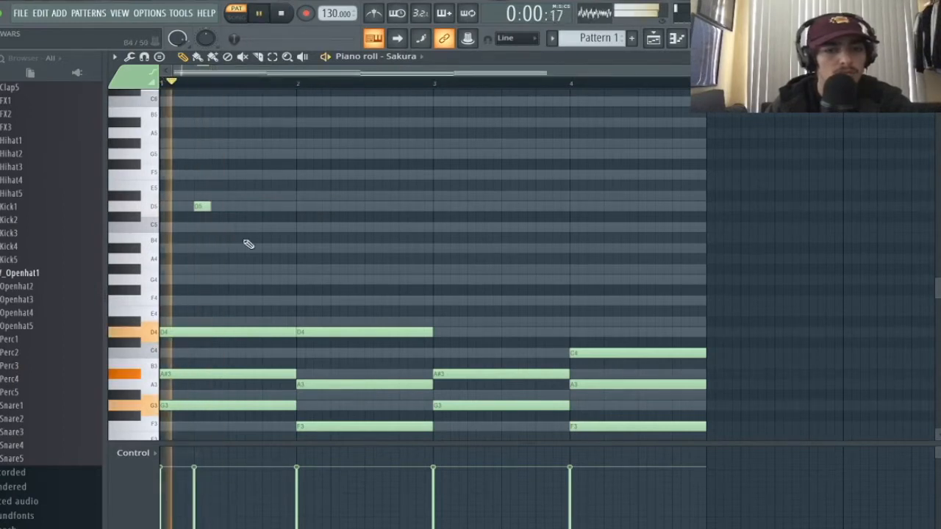
{"action": "left_click", "coordinate": [269, 175]}
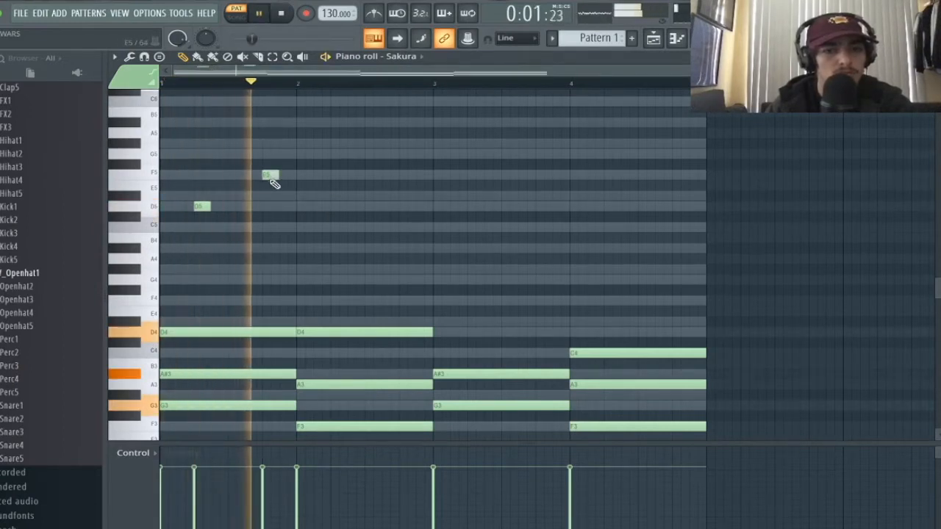
{"action": "key", "text": "space"}
{"action": "left_click_drag", "start_coordinate": [273, 184], "coordinate": [256, 181]}
{"action": "key", "text": "space"}
{"action": "key", "text": "space"}
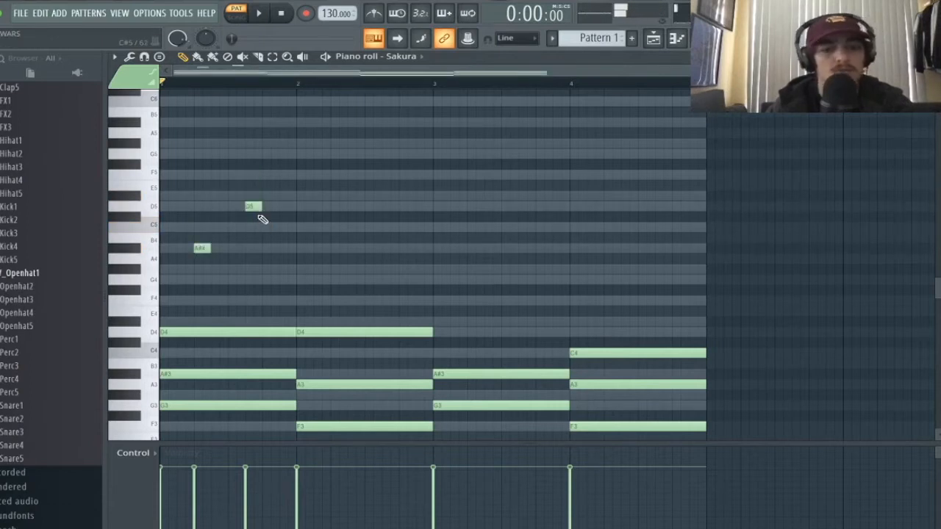
{"action": "key", "text": "space"}
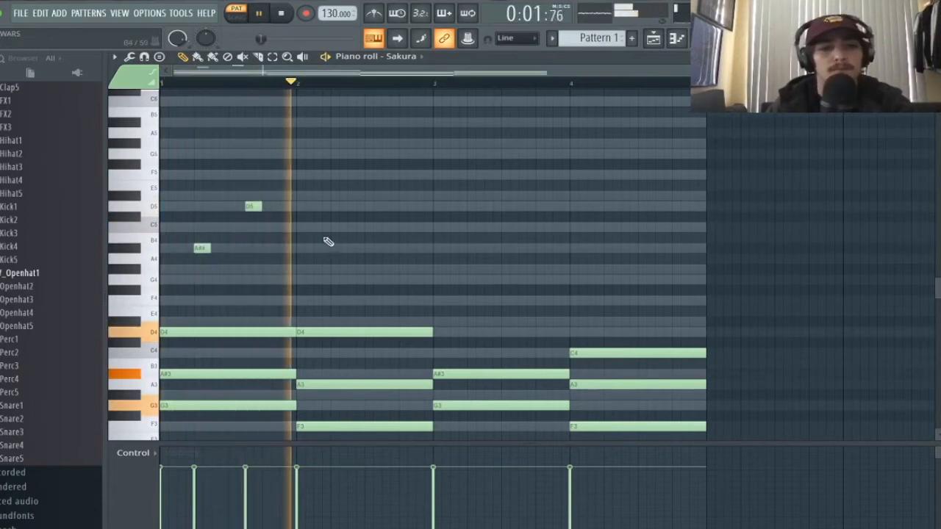
{"action": "key", "text": "space"}
{"action": "key", "text": "space"}
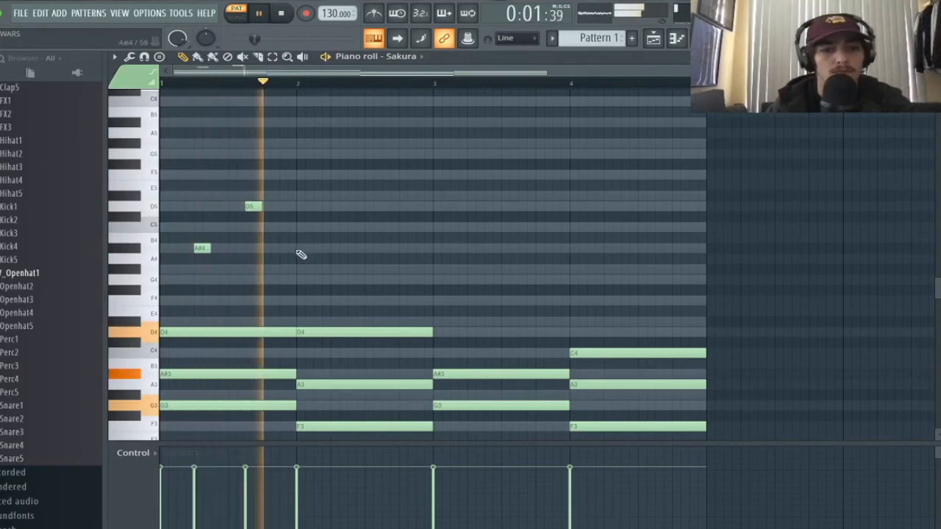
{"action": "key", "text": "space"}
{"action": "key", "text": "space"}
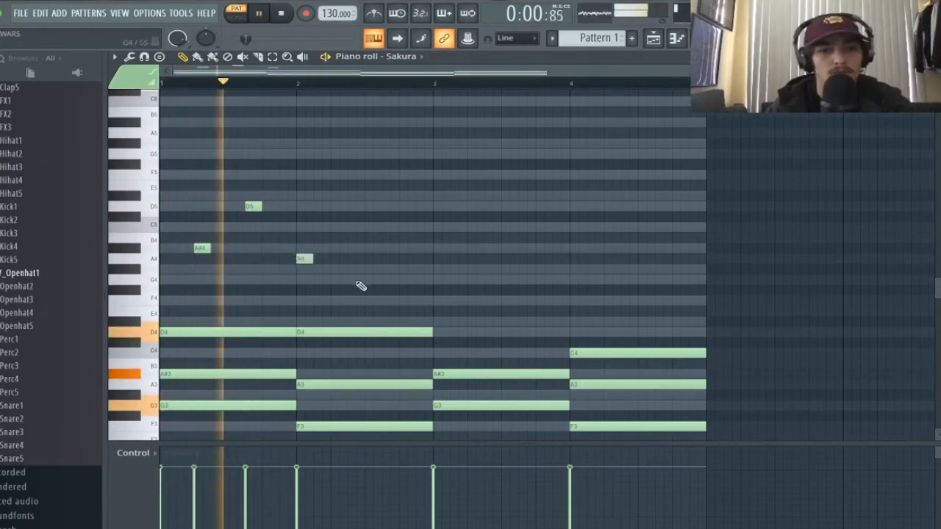
- Add a G4 melody note early in bar 2 and audition it
{"action": "left_click", "coordinate": [372, 280]}
{"action": "left_click_drag", "start_coordinate": [373, 281], "coordinate": [357, 281]}
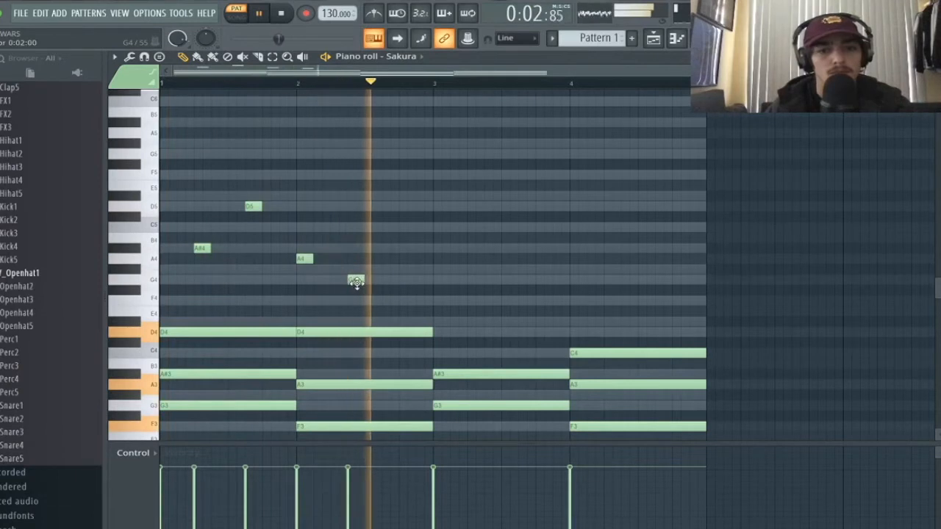
{"action": "key", "text": "space"}
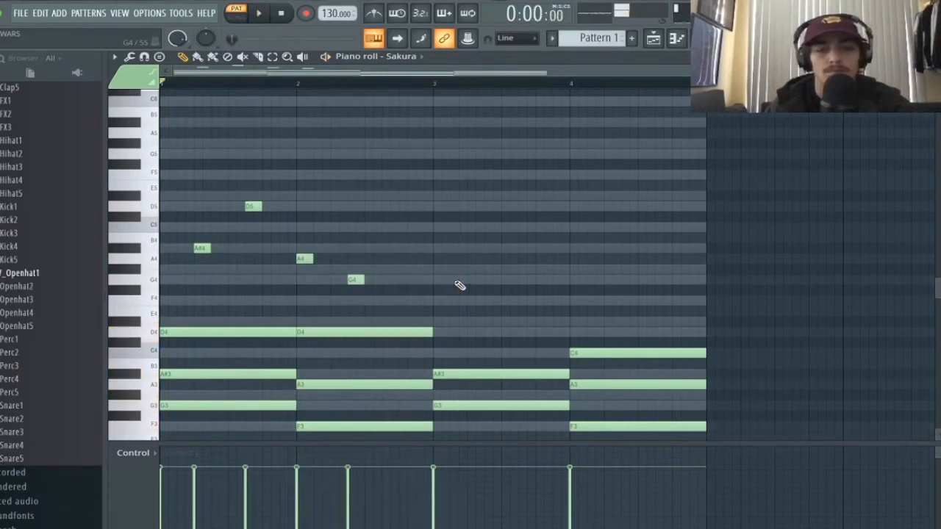
{"action": "key", "text": "space"}
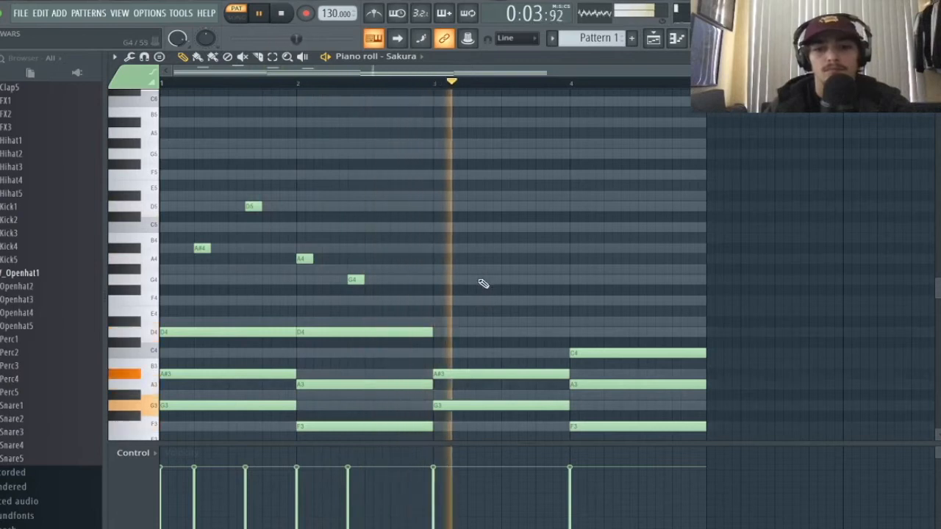
{"action": "key", "text": "space"}
- Add G4, C5 and A#4 notes in bar 3 and nudge the final D5 earlier
{"action": "left_click", "coordinate": [475, 280]}
{"action": "key", "text": "space"}
{"action": "left_click", "coordinate": [507, 227]}
{"action": "key", "text": "space"}
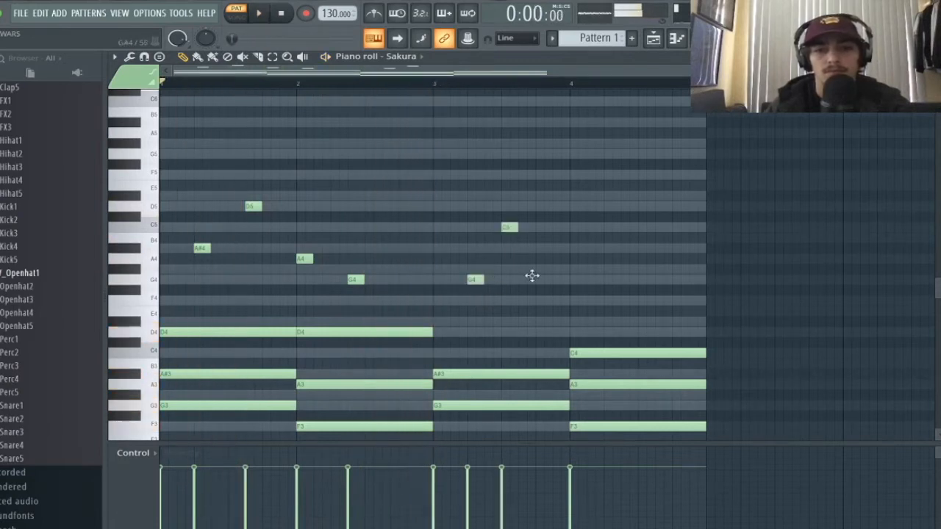
{"action": "key", "text": "space"}
{"action": "left_click", "coordinate": [540, 250]}
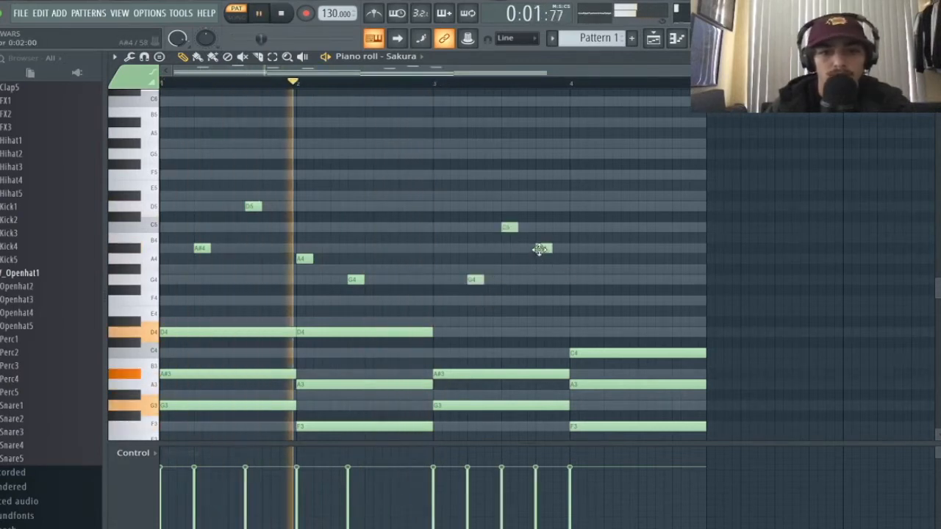
{"action": "left_click_drag", "start_coordinate": [510, 229], "coordinate": [558, 251]}
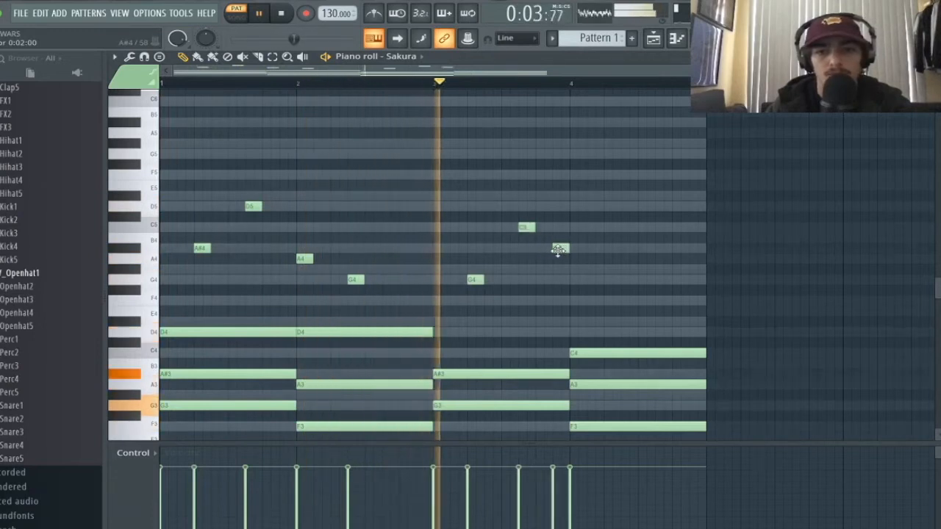
{"action": "key", "text": "space"}
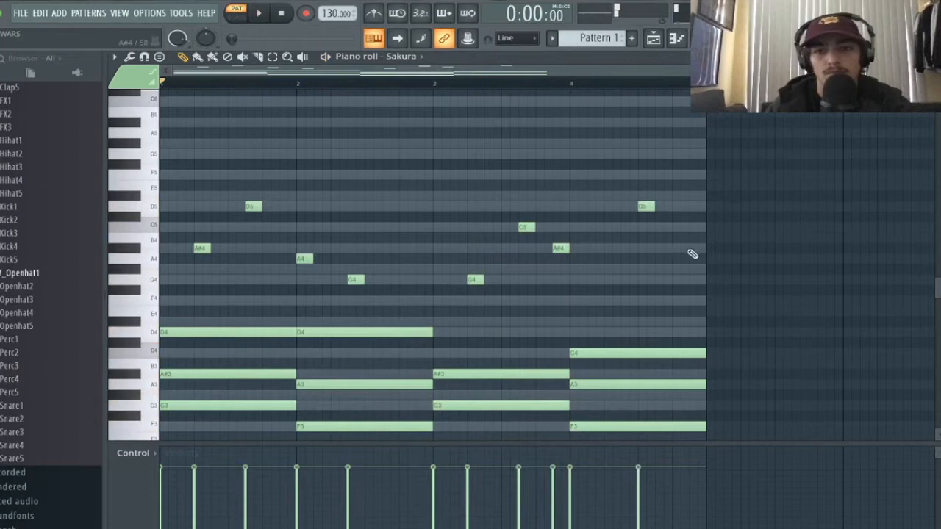
{"action": "key", "text": "space"}
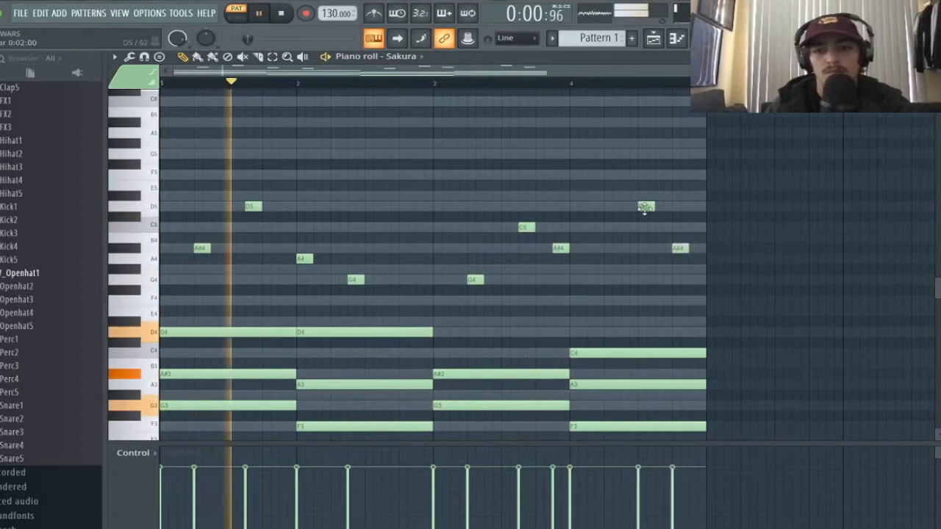
{"action": "left_click_drag", "start_coordinate": [646, 207], "coordinate": [628, 206]}
- Save the project as '170' and drag the last melody note from A#4 down to G#4
{"action": "key", "text": "ctrl+s"}
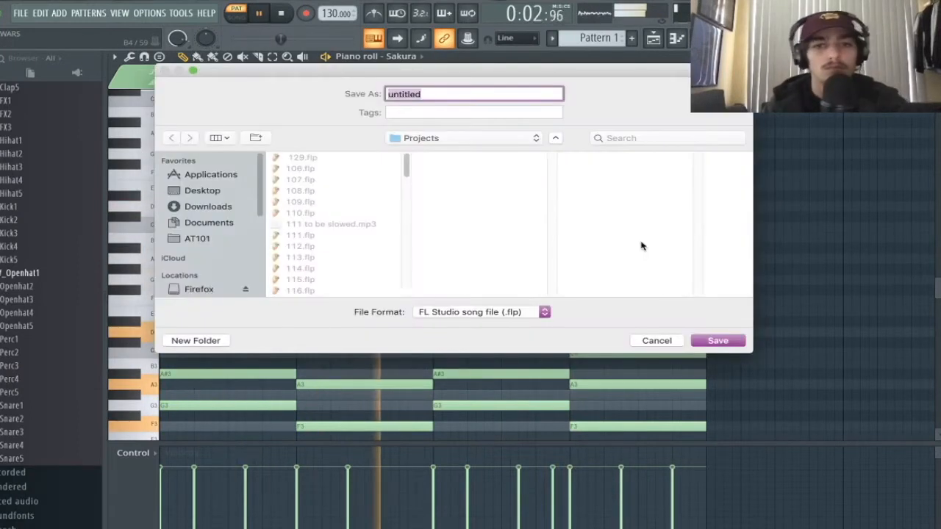
{"action": "key", "text": "Return"}
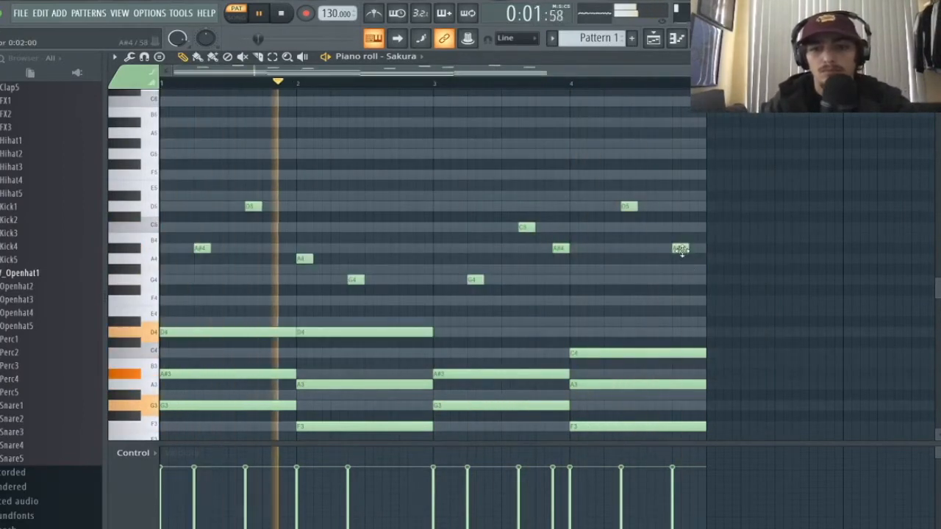
{"action": "left_click_drag", "start_coordinate": [679, 248], "coordinate": [679, 269]}
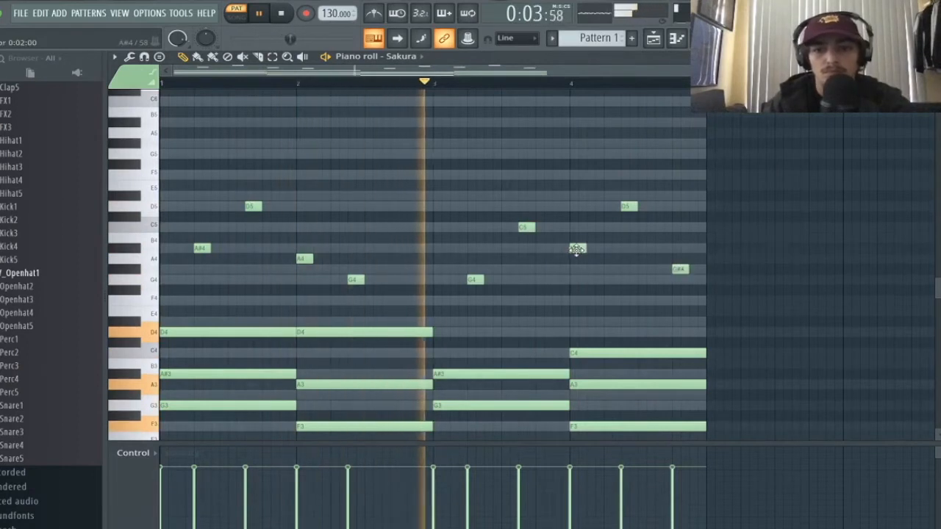
- Play the pattern back and zoom the note grid in and out to review the melody
{"action": "key", "text": "space"}
{"action": "scroll", "coordinate": [578, 367], "scroll_direction": "down", "scroll_amount": 5}
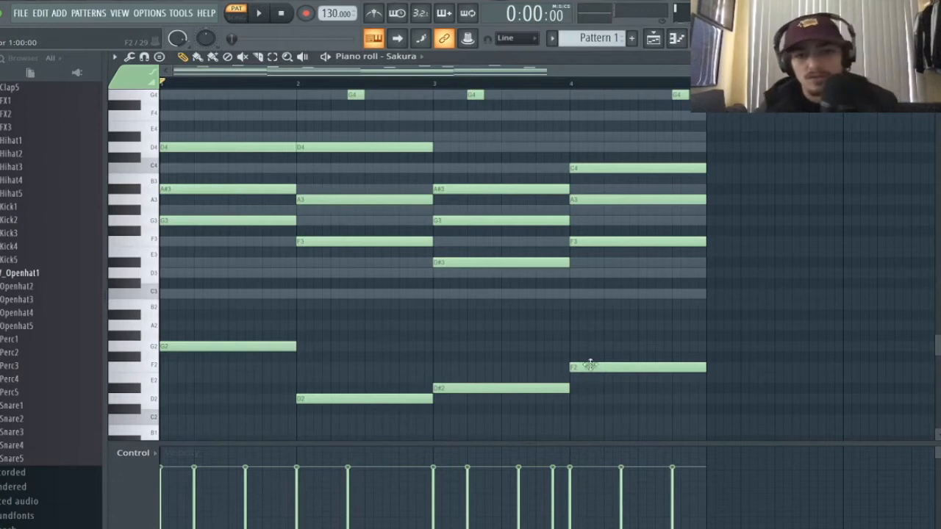
{"action": "scroll", "coordinate": [575, 292], "scroll_direction": "up", "scroll_amount": 10}
{"action": "scroll", "coordinate": [576, 292], "scroll_direction": "down", "scroll_amount": 9}
{"action": "key", "text": "space"}
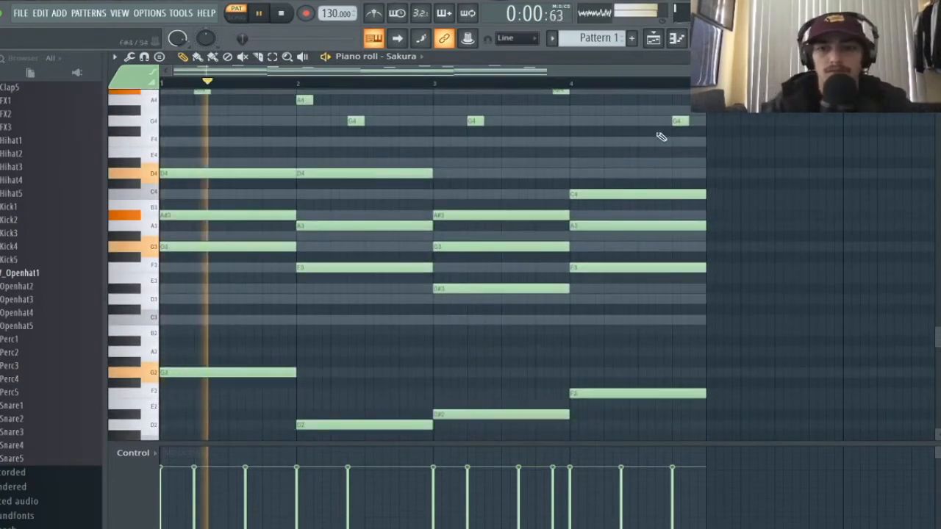
{"action": "left_click_drag", "start_coordinate": [702, 71], "coordinate": [788, 71]}
{"action": "scroll", "coordinate": [735, 210], "scroll_direction": "up", "scroll_amount": 8}
{"action": "scroll", "coordinate": [735, 210], "scroll_direction": "down", "scroll_amount": 8}
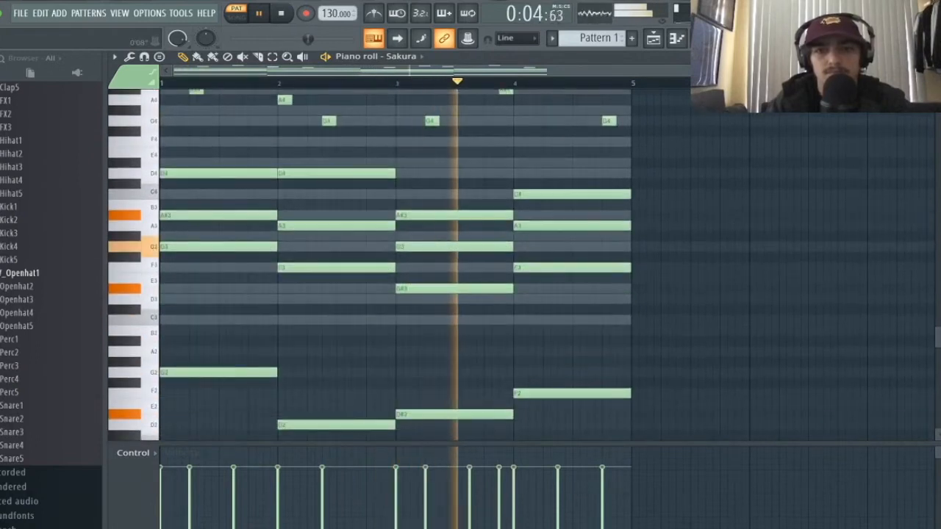
{"action": "key", "text": "F6"}
- Open the Sakura presets library, switch briefly to OBS, then return to the FL Studio project
{"action": "left_click", "coordinate": [188, 180]}
{"action": "left_click", "coordinate": [410, 198]}
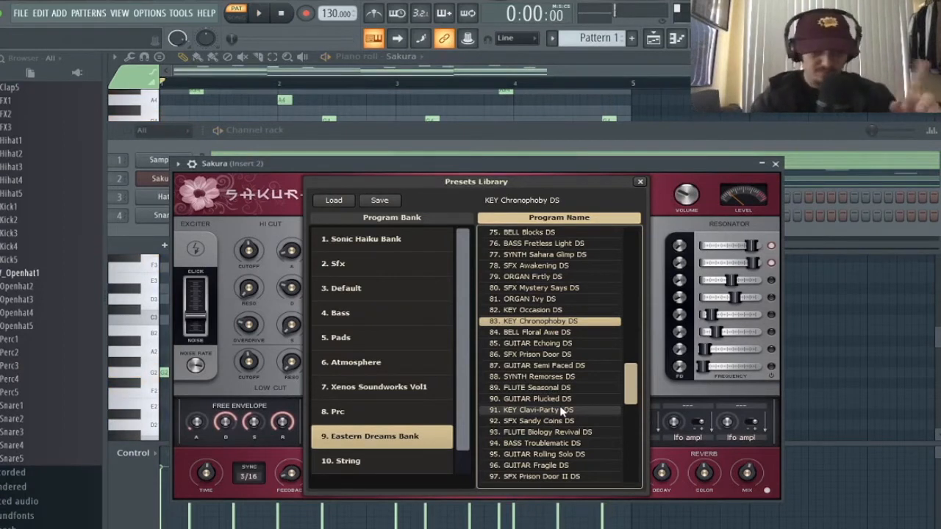
{"action": "key", "text": "super+Tab"}
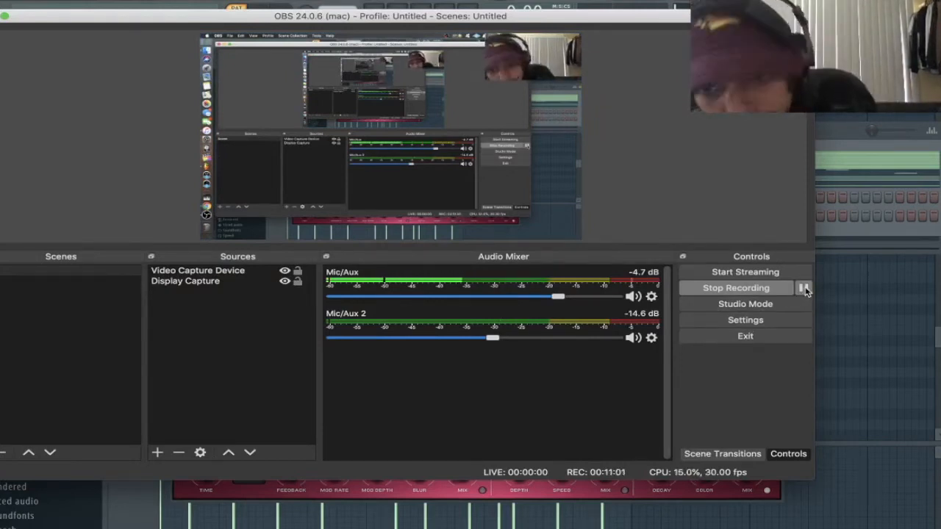
{"action": "left_click", "coordinate": [835, 268]}
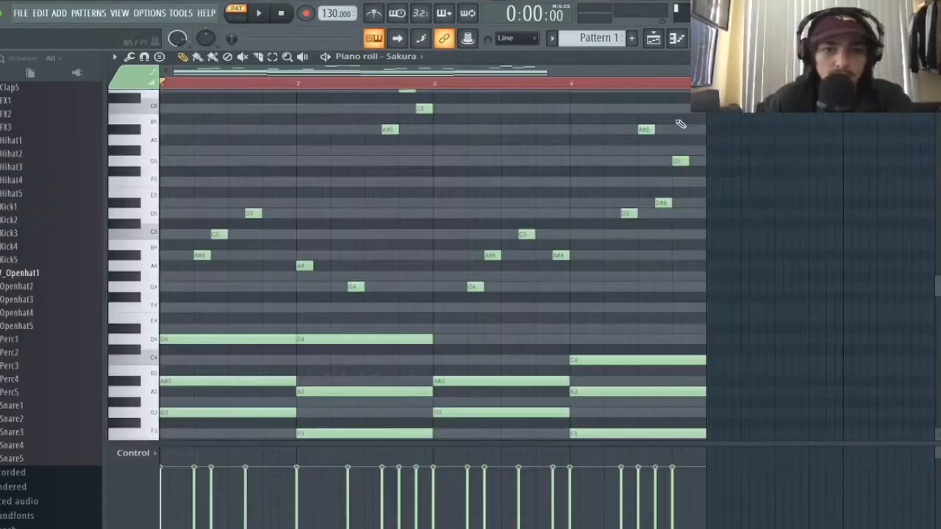
- Reopen the Sakura presets library and audition the PRC Icy Shaker preset during playback
{"action": "scroll", "coordinate": [675, 136], "scroll_direction": "down", "scroll_amount": 3}
{"action": "scroll", "coordinate": [672, 147], "scroll_direction": "up", "scroll_amount": 2}
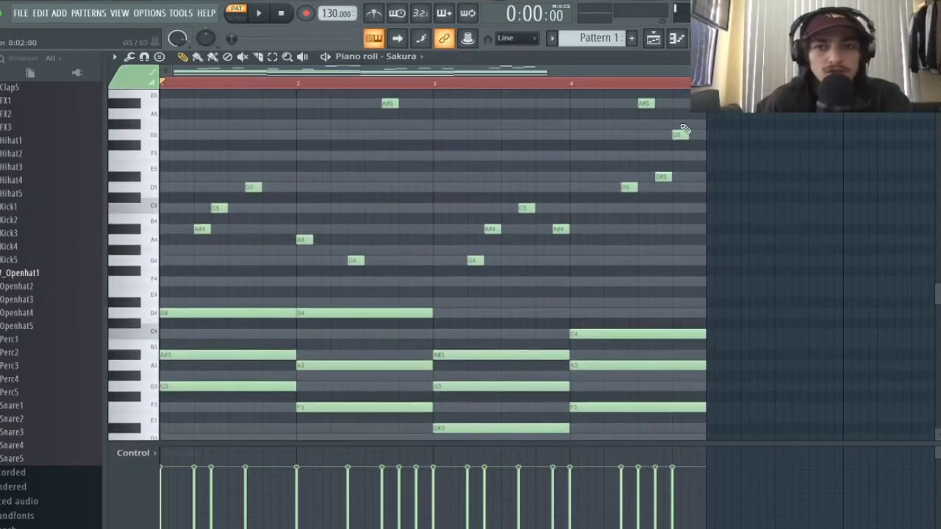
{"action": "key", "text": "F6"}
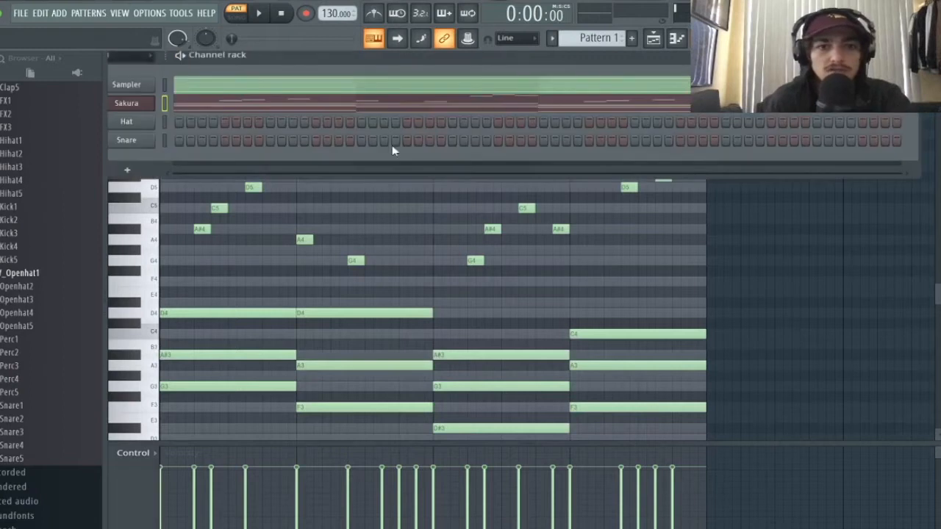
{"action": "left_click", "coordinate": [154, 107]}
{"action": "left_click", "coordinate": [431, 188]}
{"action": "key", "text": "space"}
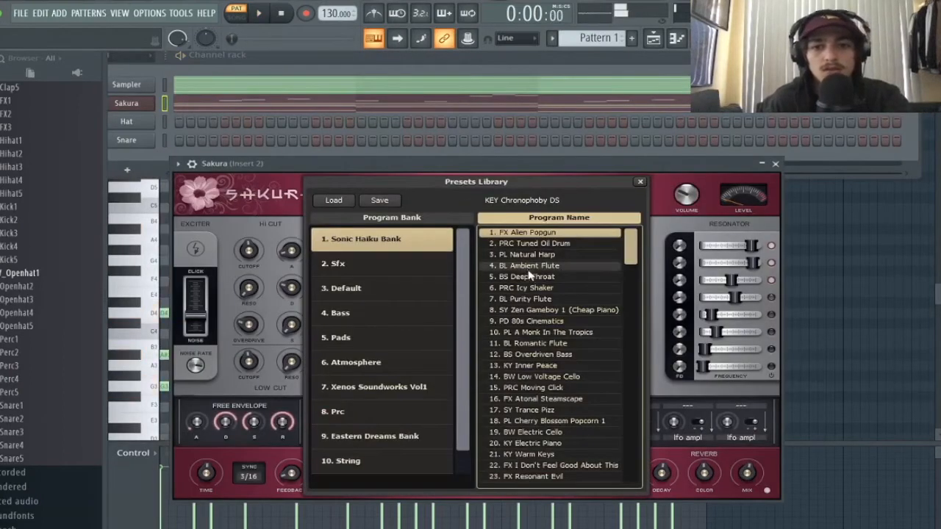
{"action": "scroll", "coordinate": [530, 275], "scroll_direction": "down", "scroll_amount": 5}
{"action": "scroll", "coordinate": [533, 280], "scroll_direction": "up", "scroll_amount": 5}
{"action": "key", "text": "space"}
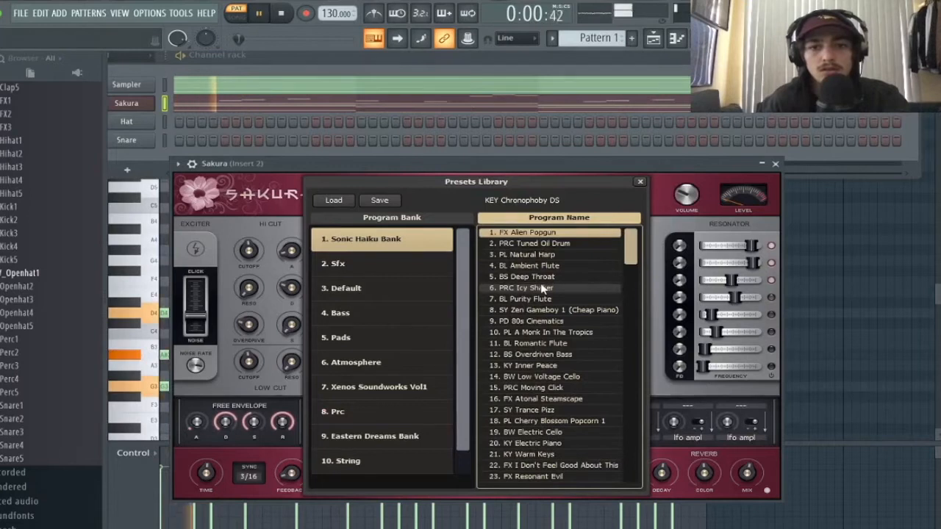
{"action": "left_click", "coordinate": [542, 289]}
{"action": "key", "text": "space"}
- Try the Cheap Banjo, Zen Gameboy, Toy Organ and 80s Power Ballad presets, then open Xenos Soundworks Vol1
{"action": "scroll", "coordinate": [559, 302], "scroll_direction": "down", "scroll_amount": 15}
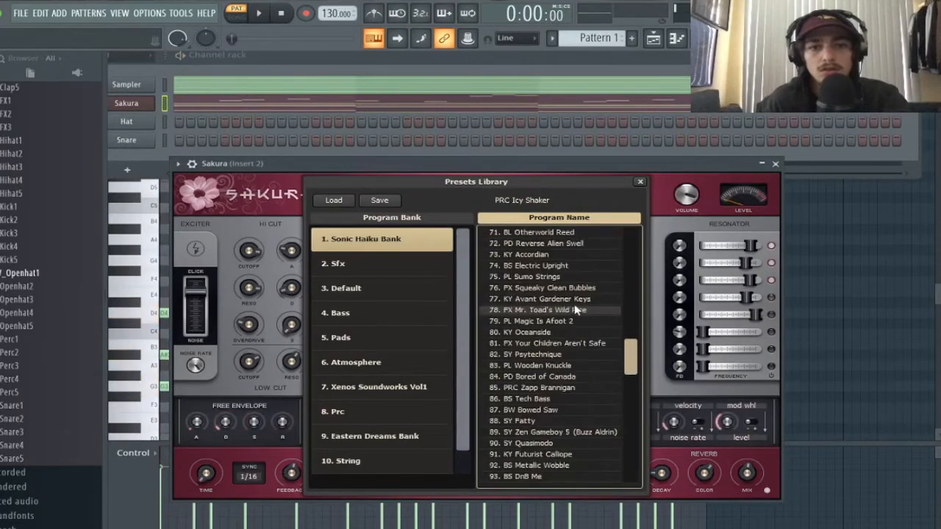
{"action": "scroll", "coordinate": [577, 311], "scroll_direction": "down", "scroll_amount": 10}
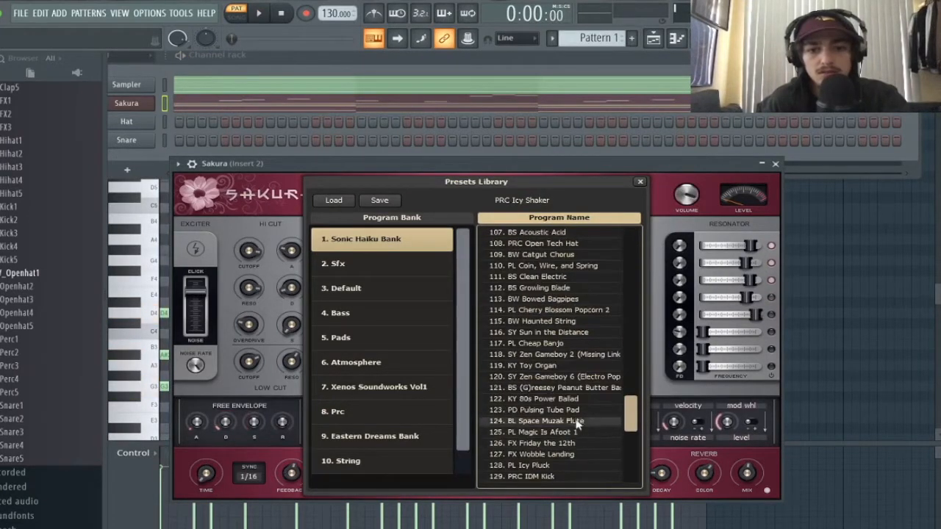
{"action": "left_click", "coordinate": [563, 344]}
{"action": "key", "text": "space"}
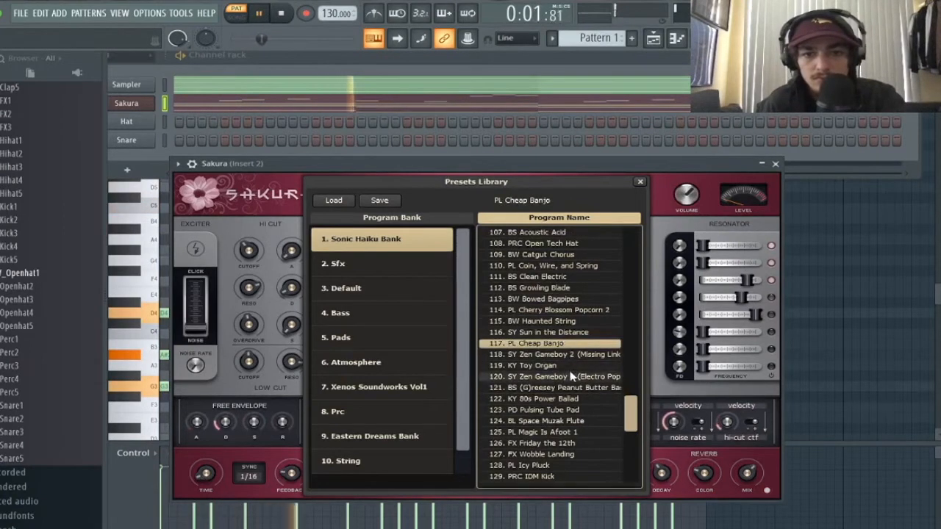
{"action": "left_click", "coordinate": [571, 376]}
{"action": "left_click", "coordinate": [566, 367]}
{"action": "key", "text": "space"}
{"action": "key", "text": "space"}
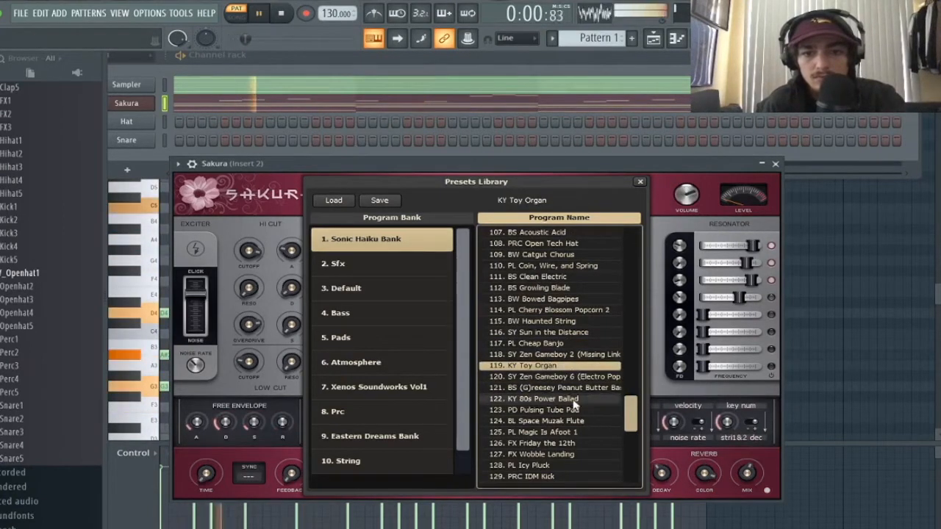
{"action": "left_click", "coordinate": [573, 401]}
{"action": "left_click", "coordinate": [393, 387]}
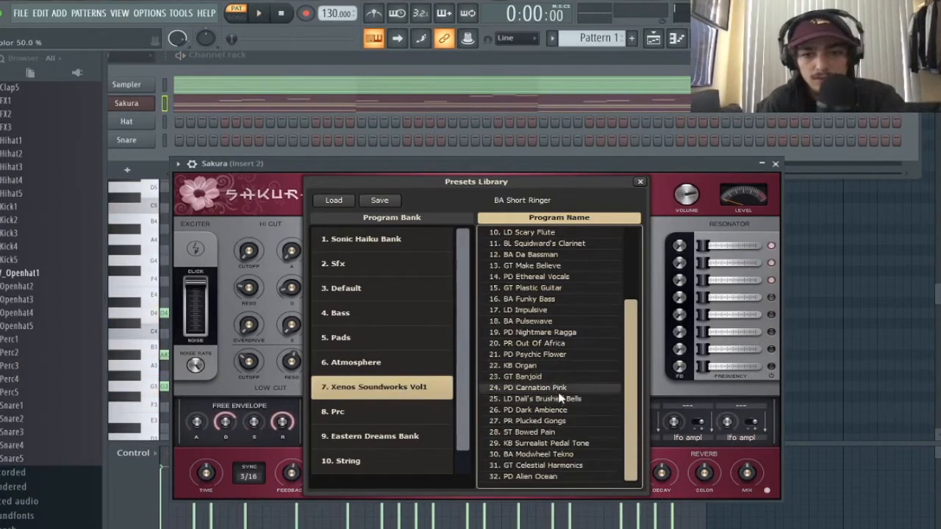
{"action": "scroll", "coordinate": [564, 417], "scroll_direction": "up", "scroll_amount": 5}
{"action": "scroll", "coordinate": [564, 418], "scroll_direction": "down", "scroll_amount": 4}
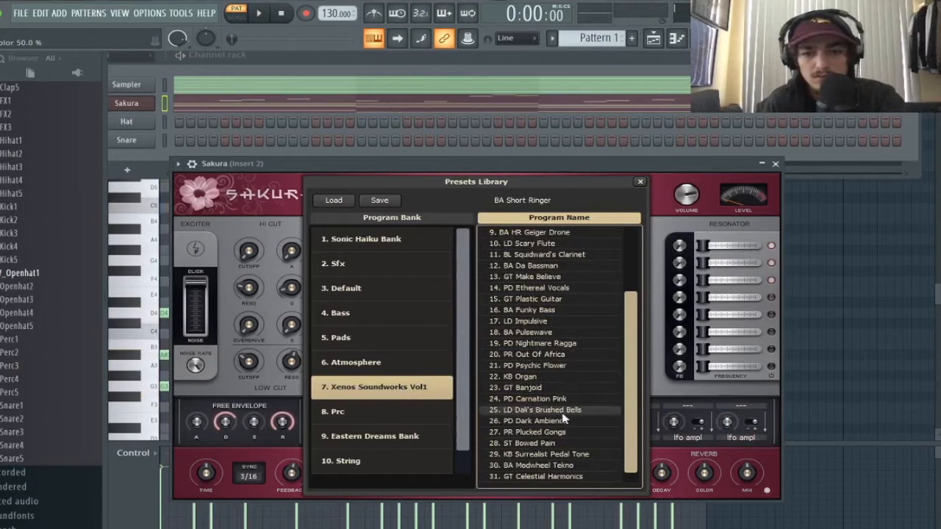
- Load KB Surrealist Pedal Tone, then replace the Sakura channel with the Sawer synth
{"action": "left_click", "coordinate": [574, 456]}
{"action": "key", "text": "space"}
{"action": "right_click", "coordinate": [130, 104]}
{"action": "mouse_move", "coordinate": [220, 199]}
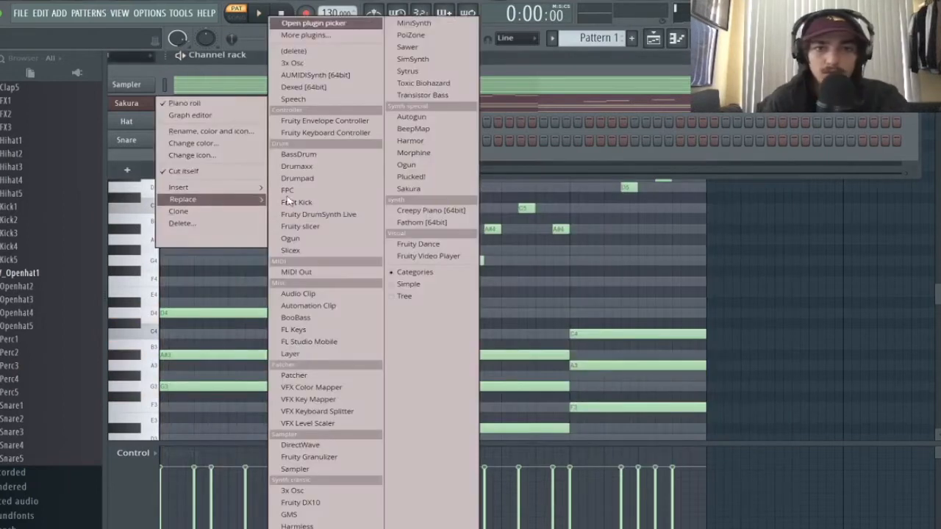
{"action": "left_click", "coordinate": [409, 47]}
{"action": "left_click_drag", "start_coordinate": [460, 171], "coordinate": [446, 83]}
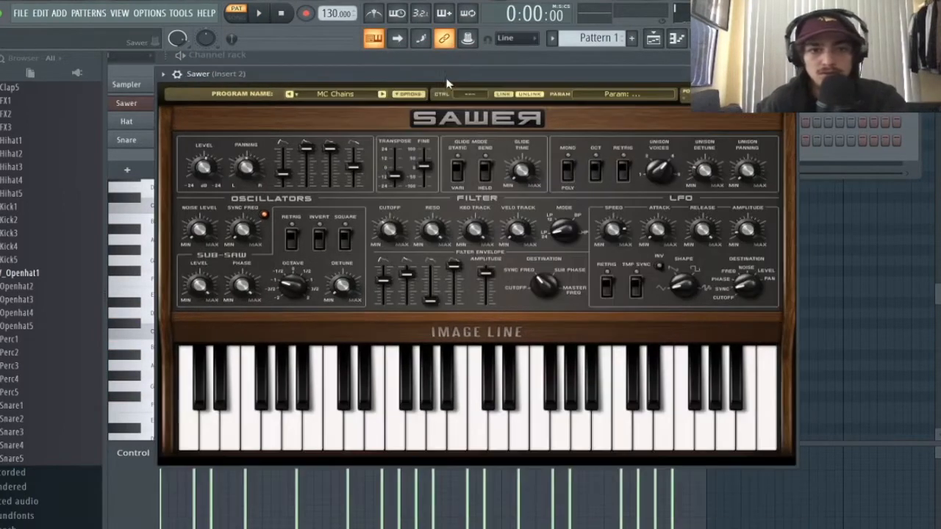
- In Sawer's Keys bank, audition FG Cop-Out and FG Teh Best Tarnce Synth 2, ending on MC EPiano
{"action": "left_click", "coordinate": [357, 95]}
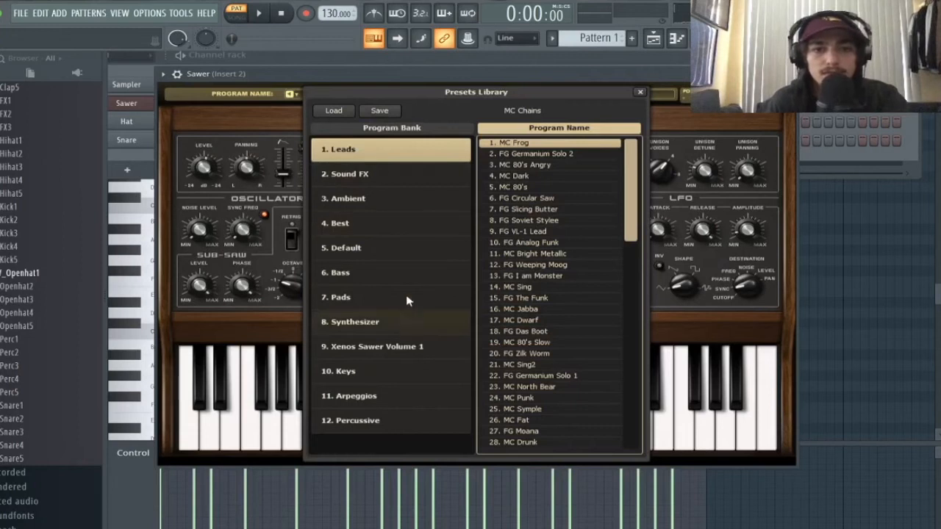
{"action": "left_click", "coordinate": [540, 165]}
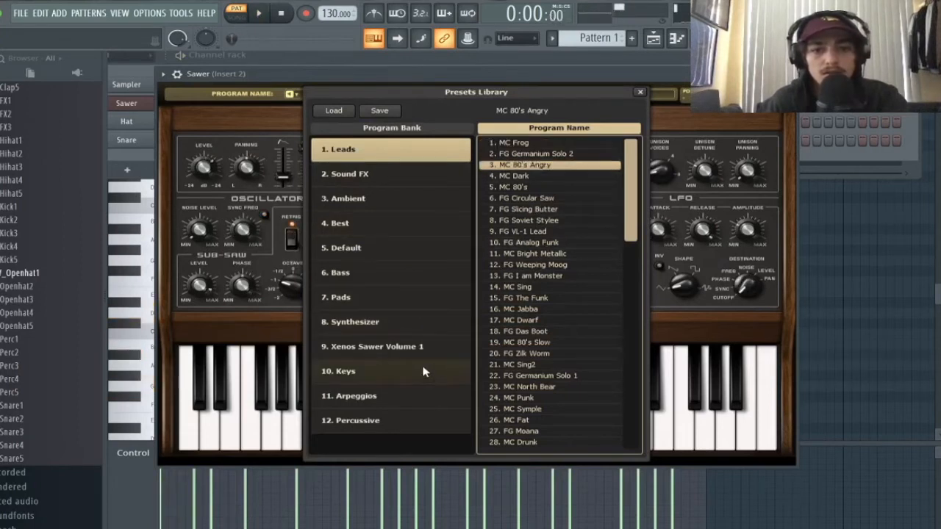
{"action": "left_click", "coordinate": [412, 374]}
{"action": "key", "text": "space"}
{"action": "left_click", "coordinate": [517, 154]}
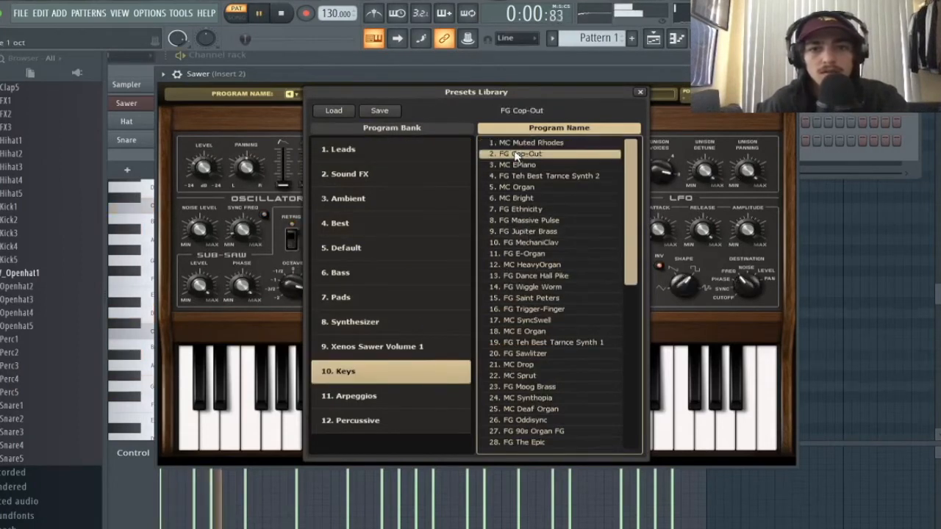
{"action": "left_click", "coordinate": [544, 177]}
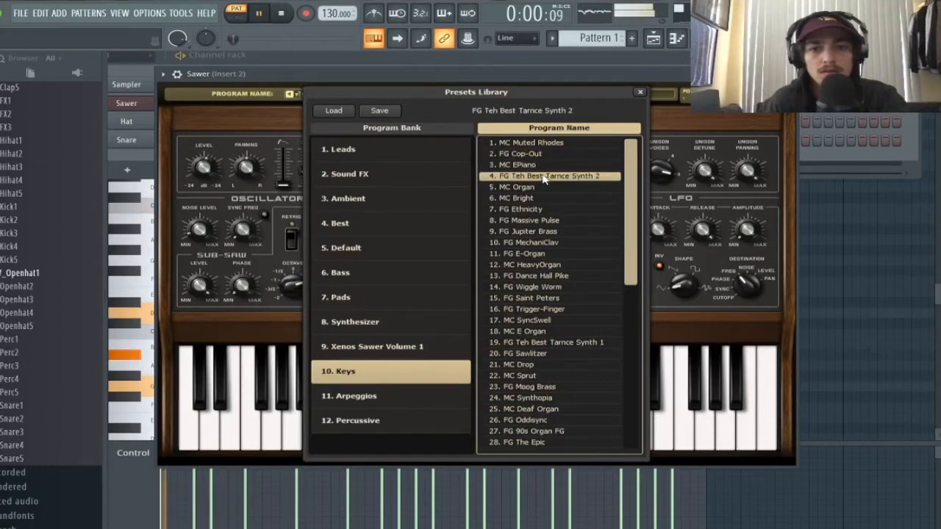
{"action": "left_click", "coordinate": [536, 166]}
{"action": "key", "text": "space"}
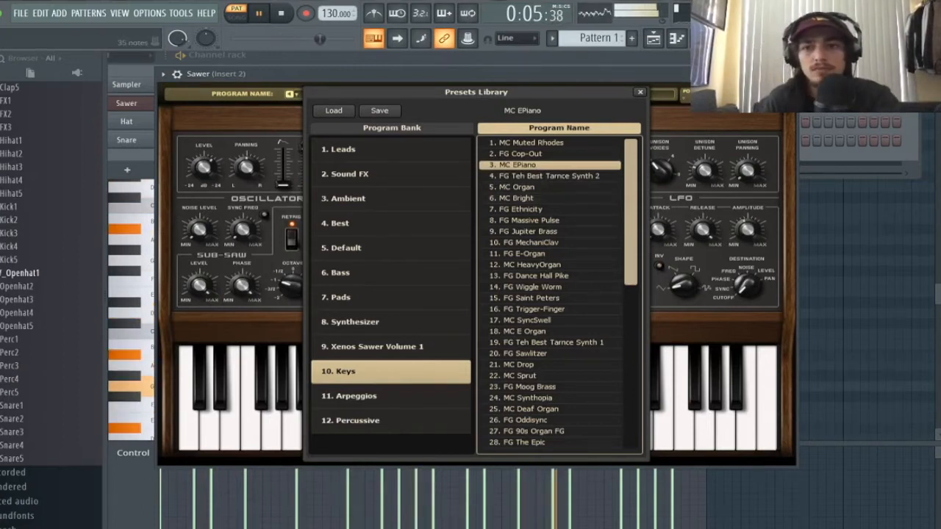
- Open the Sawer piano roll and shift every chord and melody note up one octave
{"action": "key", "text": "F6"}
{"action": "key", "text": "F7"}
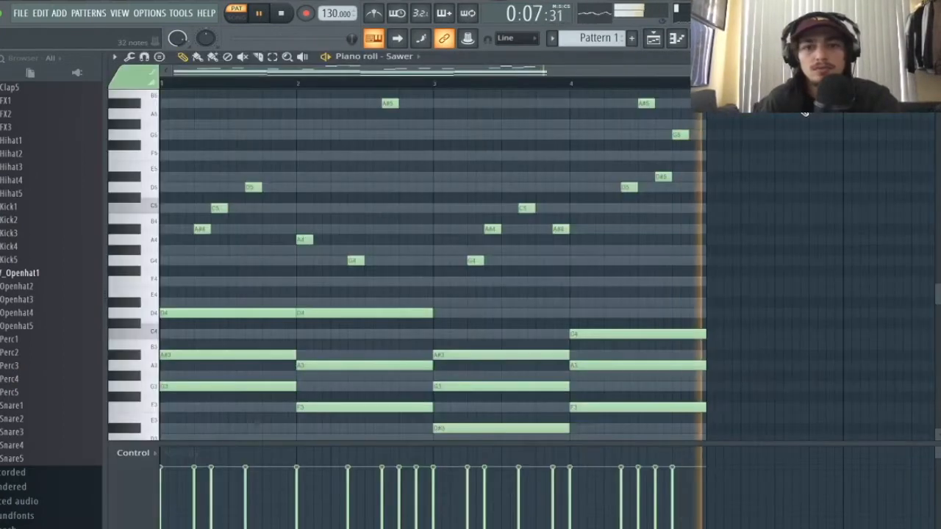
{"action": "key", "text": "ctrl+a"}
{"action": "key", "text": "ctrl+Up"}
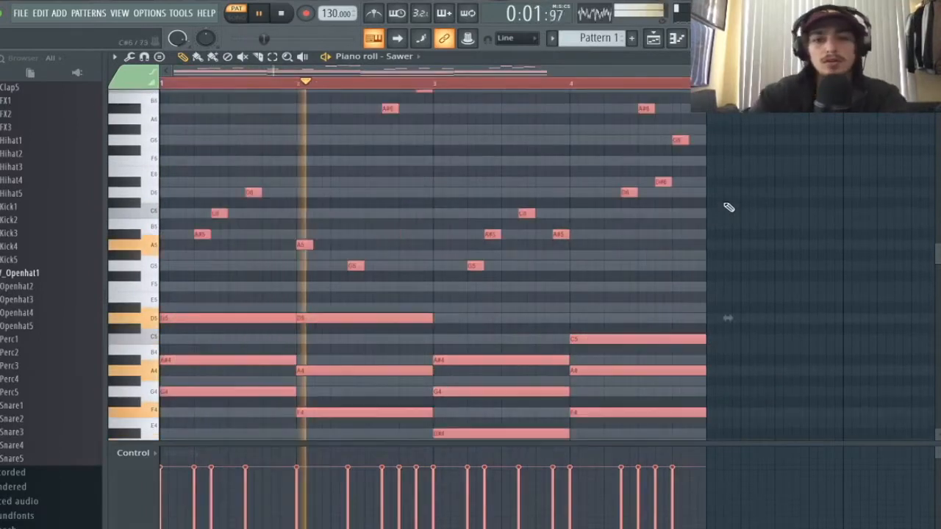
{"action": "scroll", "coordinate": [697, 194], "scroll_direction": "up", "scroll_amount": 5}
{"action": "scroll", "coordinate": [697, 194], "scroll_direction": "down", "scroll_amount": 7}
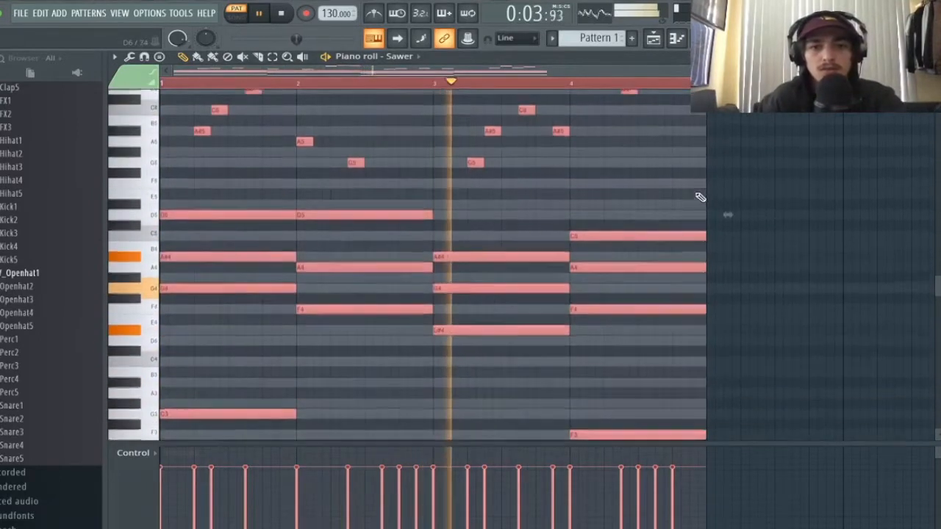
{"action": "scroll", "coordinate": [697, 194], "scroll_direction": "up", "scroll_amount": 2}
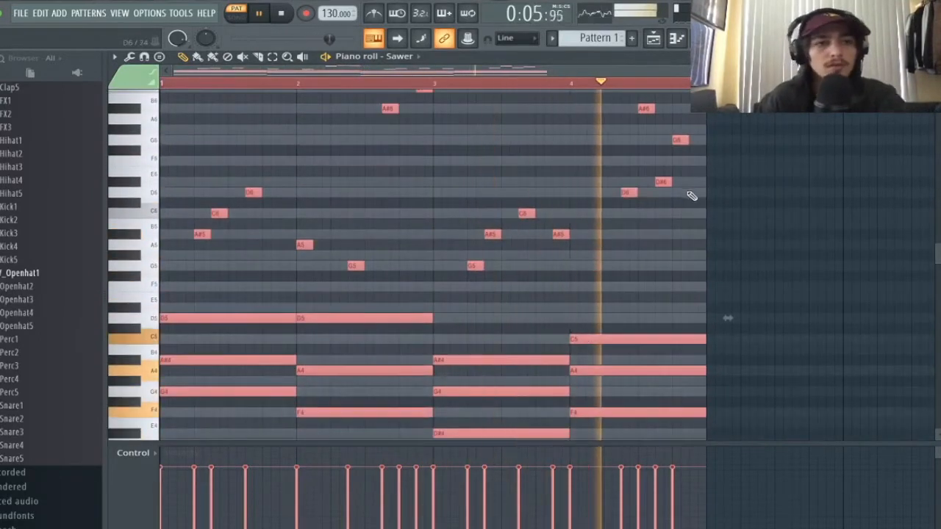
{"action": "scroll", "coordinate": [690, 192], "scroll_direction": "up", "scroll_amount": 4}
- Delete the stray note and play back the Sawer melody
{"action": "left_click", "coordinate": [696, 178]}
{"action": "right_click", "coordinate": [696, 178]}
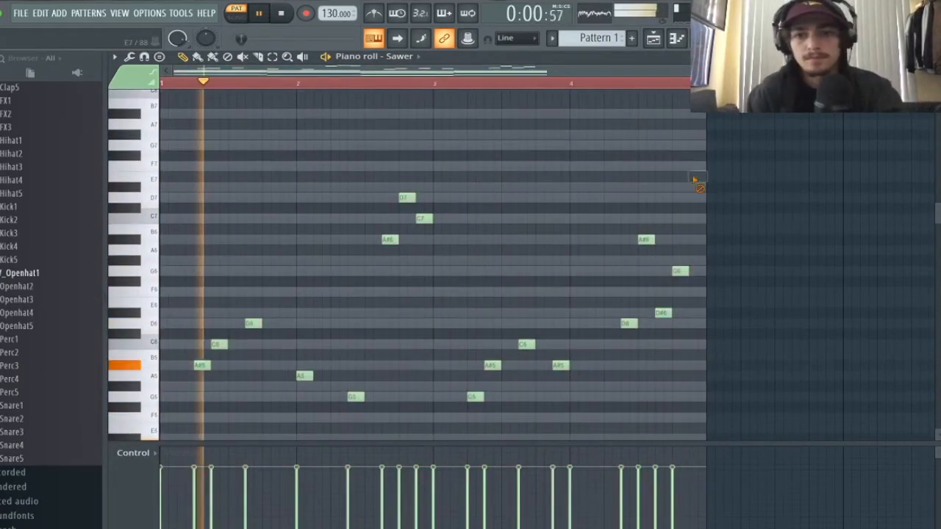
{"action": "key", "text": "space"}
{"action": "double_click", "coordinate": [316, 82]}
{"action": "key", "text": "space"}
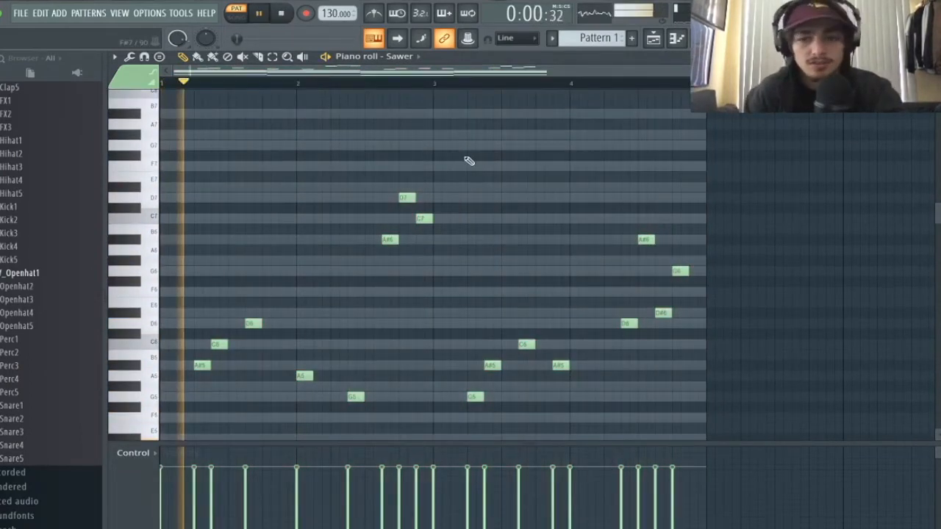
{"action": "scroll", "coordinate": [561, 261], "scroll_direction": "down", "scroll_amount": 3}
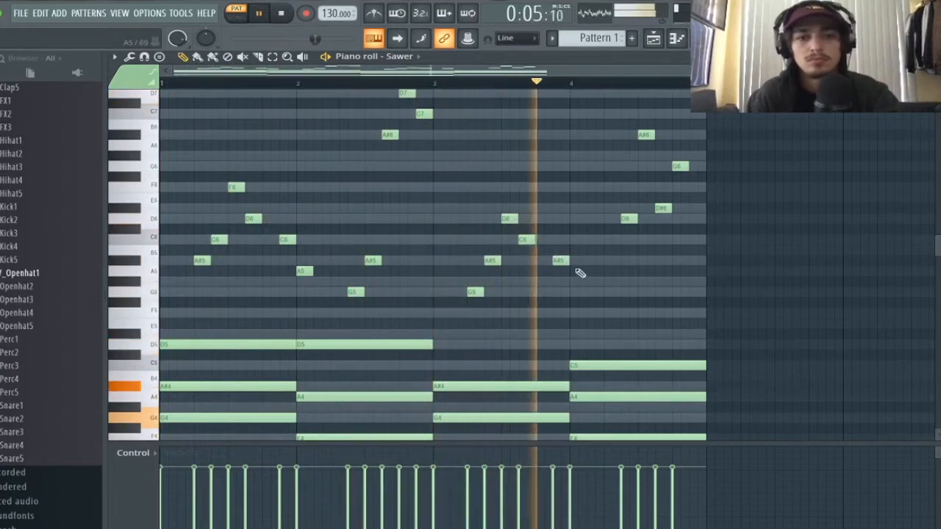
{"action": "key", "text": "space"}
{"action": "key", "text": "space"}
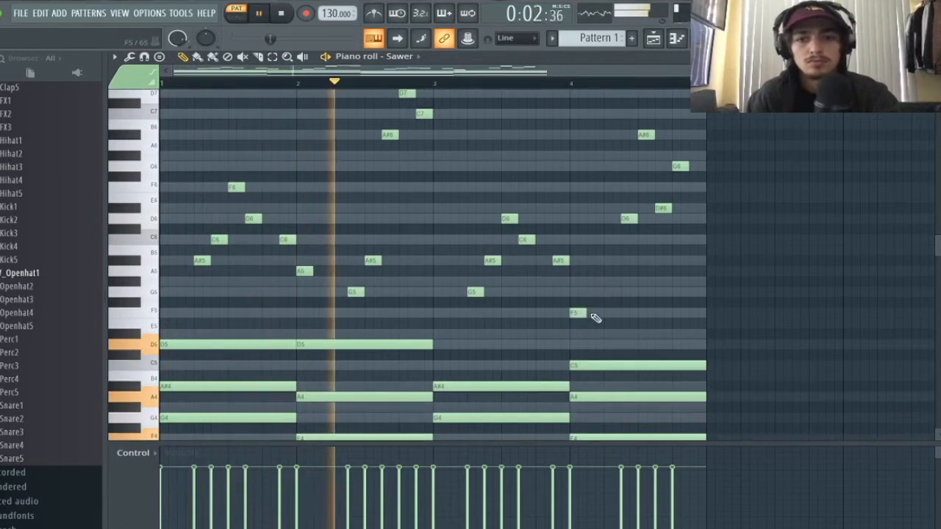
- Add a closing note at the end of bar 4 and drop it to C6
{"action": "scroll", "coordinate": [580, 313], "scroll_direction": "down", "scroll_amount": 5}
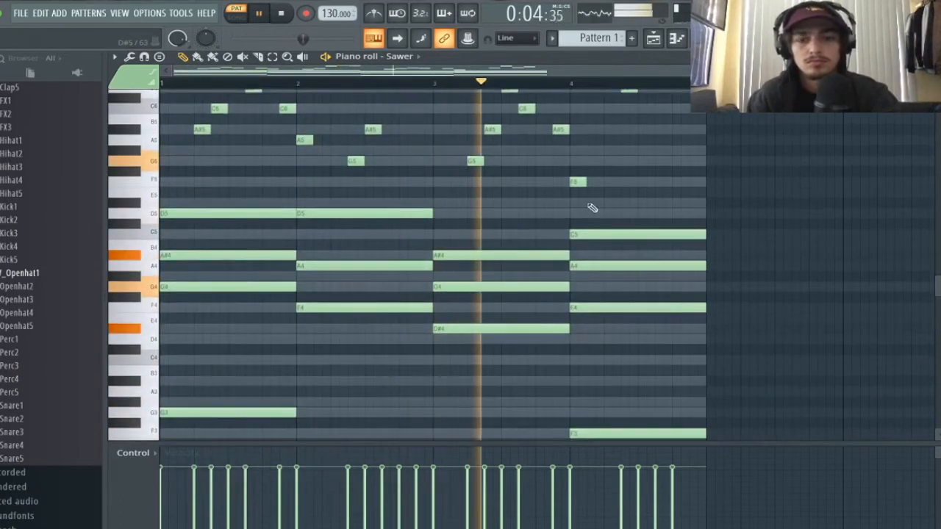
{"action": "scroll", "coordinate": [599, 211], "scroll_direction": "up", "scroll_amount": 4}
{"action": "scroll", "coordinate": [647, 235], "scroll_direction": "up", "scroll_amount": 5}
{"action": "scroll", "coordinate": [647, 237], "scroll_direction": "down", "scroll_amount": 4}
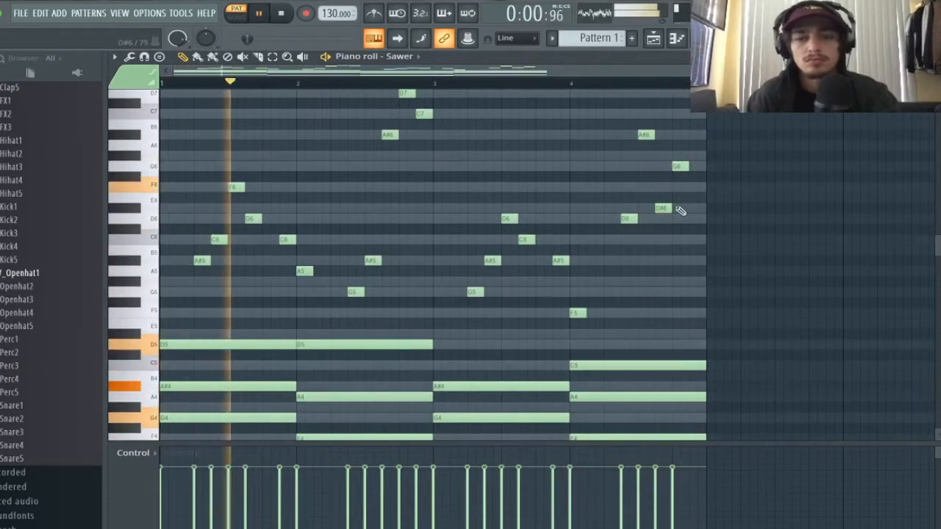
{"action": "left_click", "coordinate": [694, 186]}
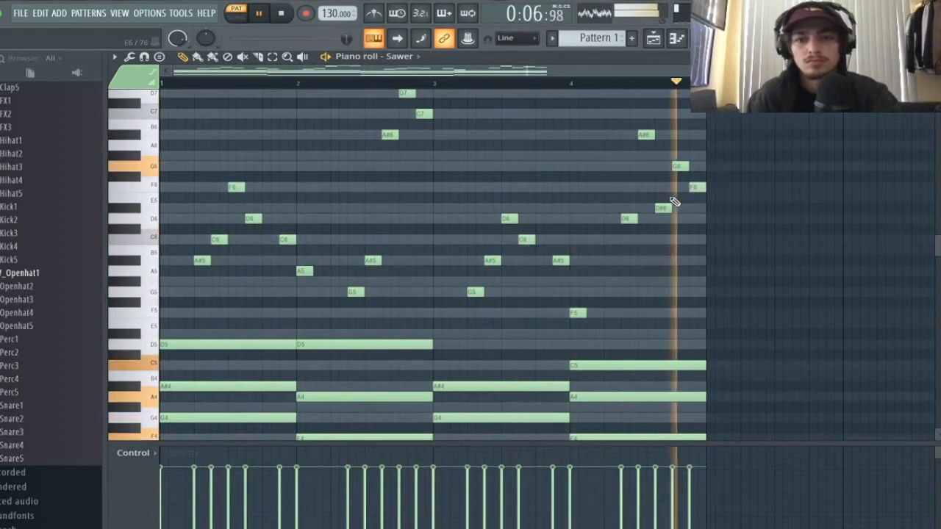
{"action": "left_click_drag", "start_coordinate": [694, 187], "coordinate": [697, 240]}
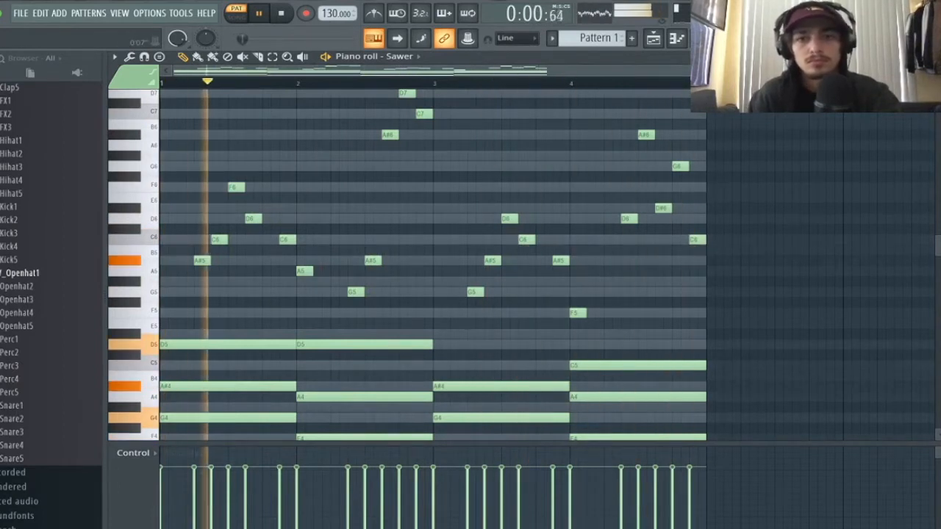
{"action": "key", "text": "space"}
{"action": "scroll", "coordinate": [679, 143], "scroll_direction": "up", "scroll_amount": 5}
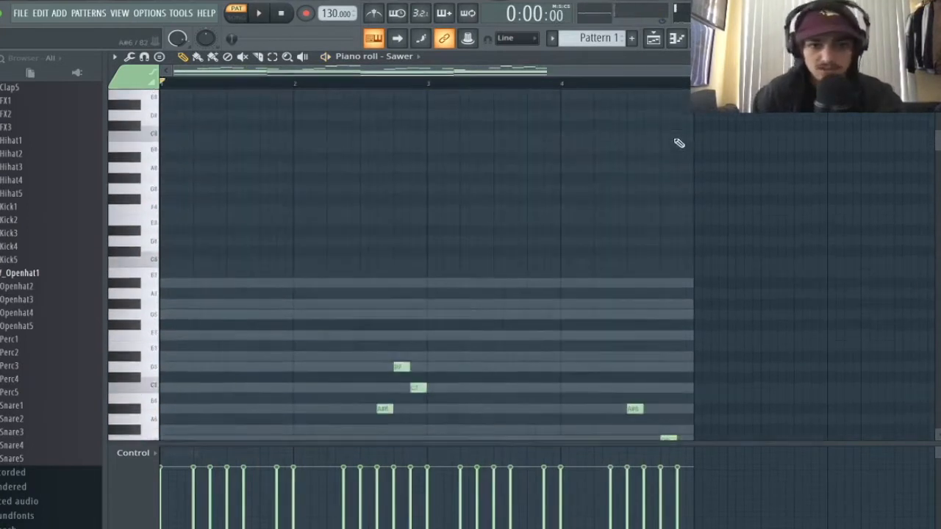
{"action": "scroll", "coordinate": [679, 143], "scroll_direction": "down", "scroll_amount": 12}
{"action": "scroll", "coordinate": [679, 144], "scroll_direction": "up", "scroll_amount": 7}
{"action": "scroll", "coordinate": [678, 142], "scroll_direction": "down", "scroll_amount": 12}
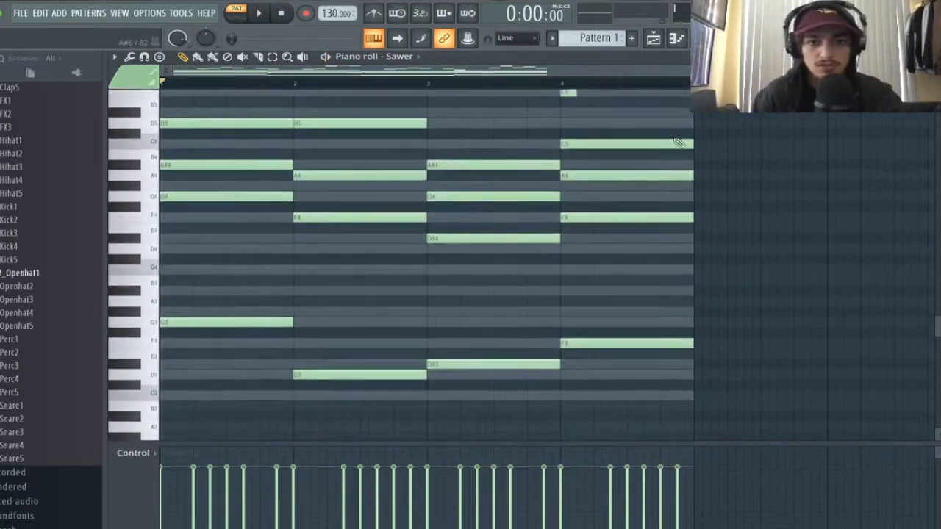
{"action": "scroll", "coordinate": [316, 165], "scroll_direction": "up", "scroll_amount": 7}
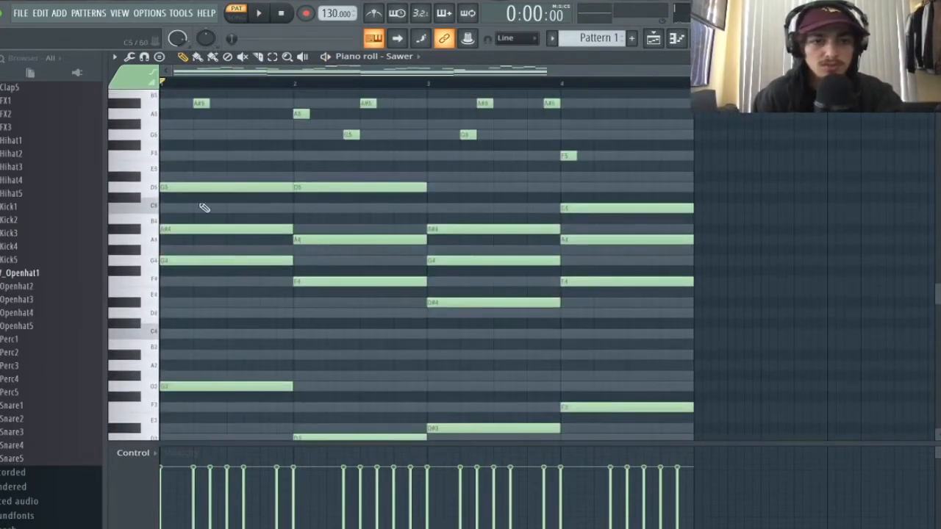
{"action": "scroll", "coordinate": [557, 229], "scroll_direction": "up", "scroll_amount": 4}
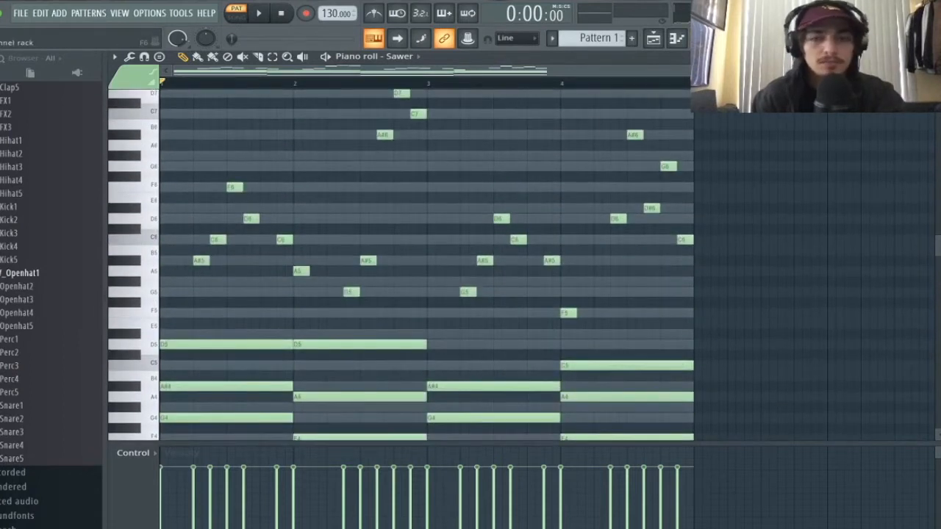
- Bring up the Channel rack and position it over the piano roll while the melody plays
{"action": "key", "text": "F6"}
{"action": "left_click_drag", "start_coordinate": [514, 68], "coordinate": [518, 129]}
{"action": "left_click", "coordinate": [517, 74]}
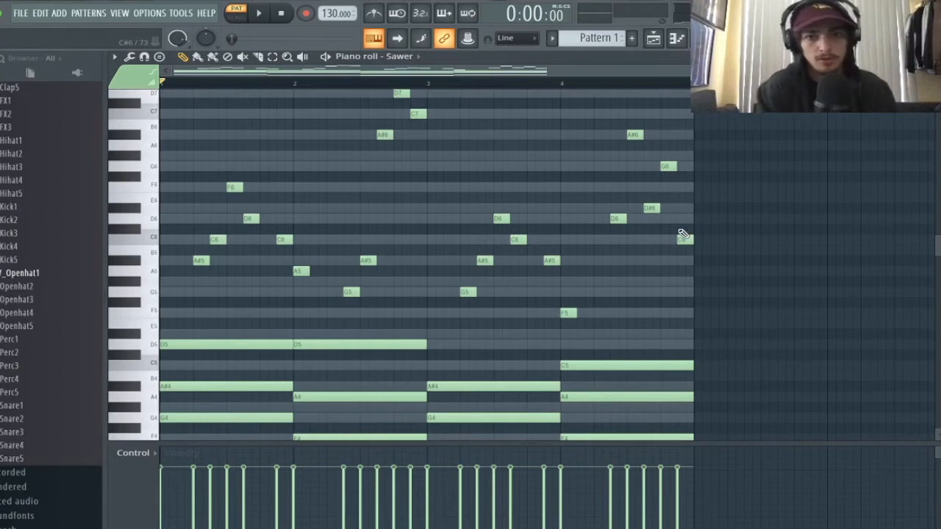
{"action": "scroll", "coordinate": [332, 237], "scroll_direction": "up", "scroll_amount": 4}
{"action": "scroll", "coordinate": [400, 266], "scroll_direction": "down", "scroll_amount": 4}
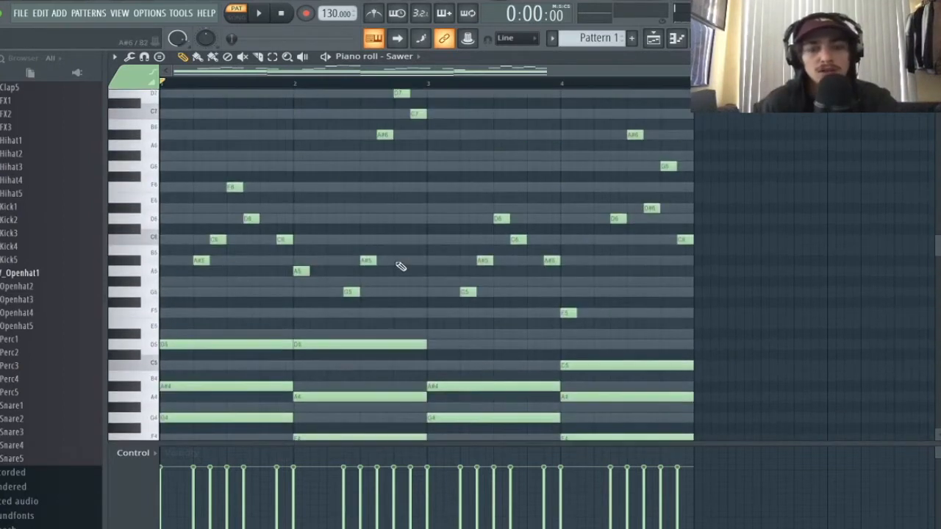
{"action": "key", "text": "space"}
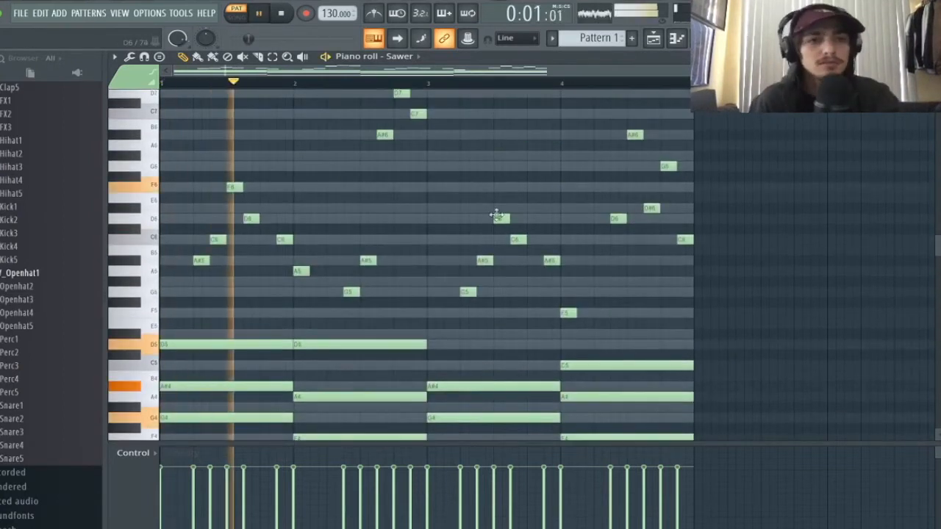
{"action": "key", "text": "F6"}
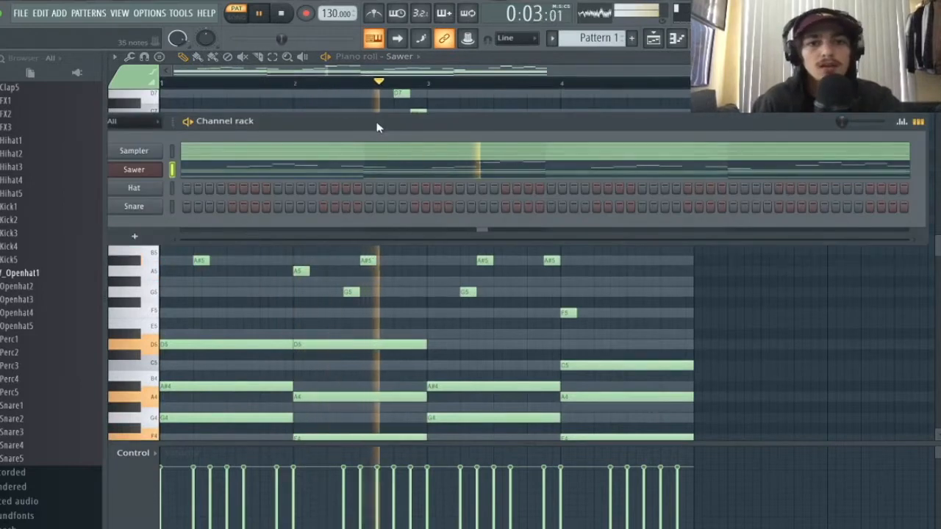
{"action": "left_click_drag", "start_coordinate": [384, 180], "coordinate": [348, 183]}
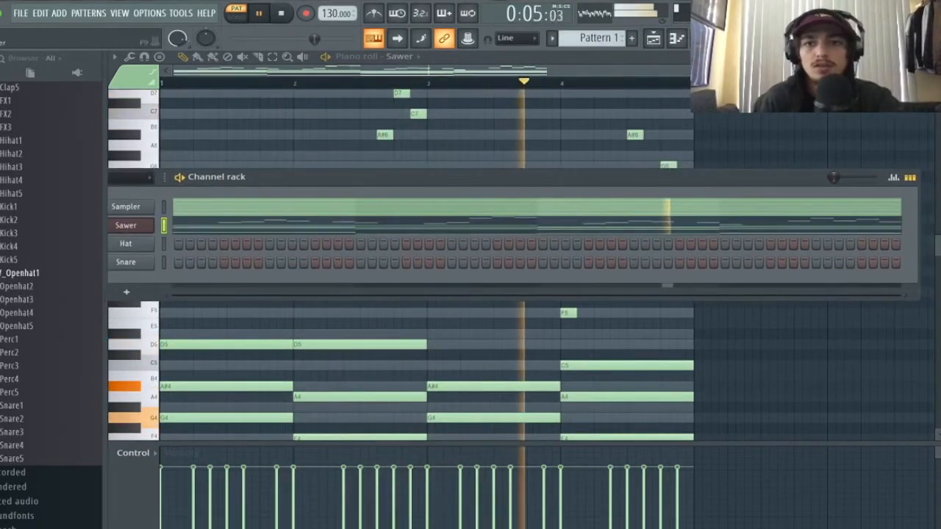
{"action": "key", "text": "F9"}
- Route the Sawer channel to mixer insert 1
{"action": "left_click", "coordinate": [233, 169]}
{"action": "right_click", "coordinate": [237, 132]}
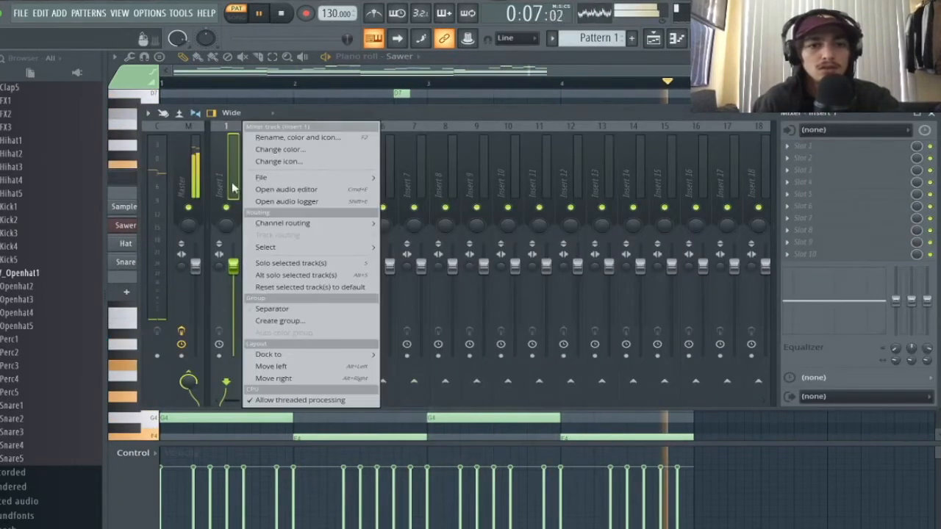
{"action": "mouse_move", "coordinate": [297, 224]}
{"action": "left_click", "coordinate": [399, 222]}
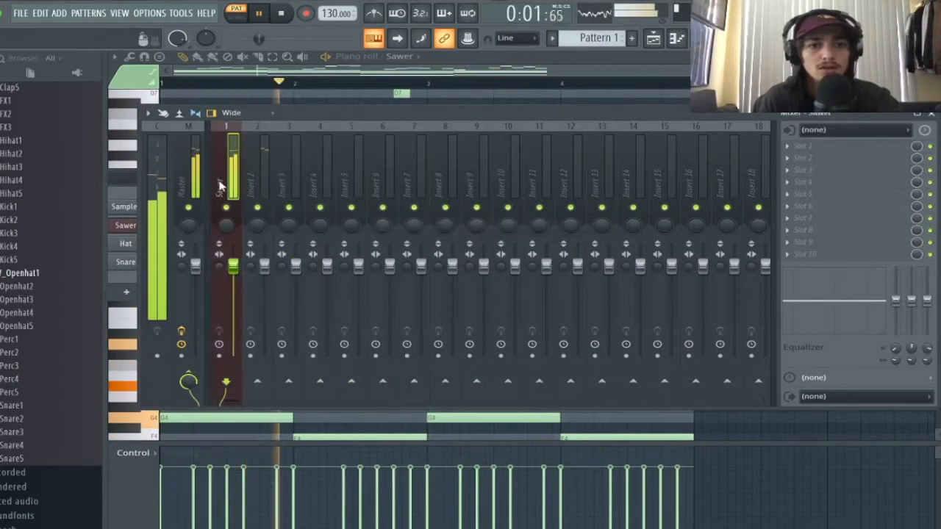
- Load Fruity Delay 2 into slot 1 and switch its feedback to ping-pong
{"action": "left_click", "coordinate": [824, 146]}
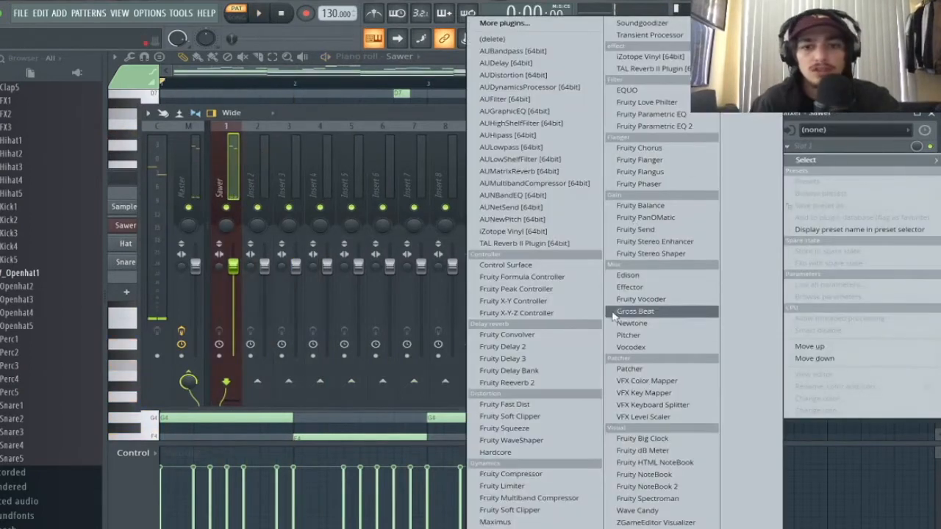
{"action": "left_click", "coordinate": [551, 346]}
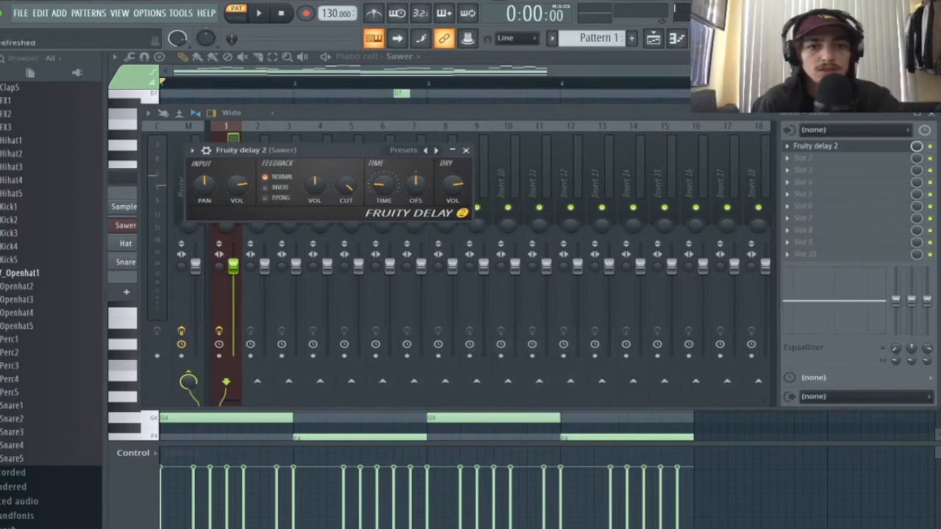
{"action": "key", "text": "space"}
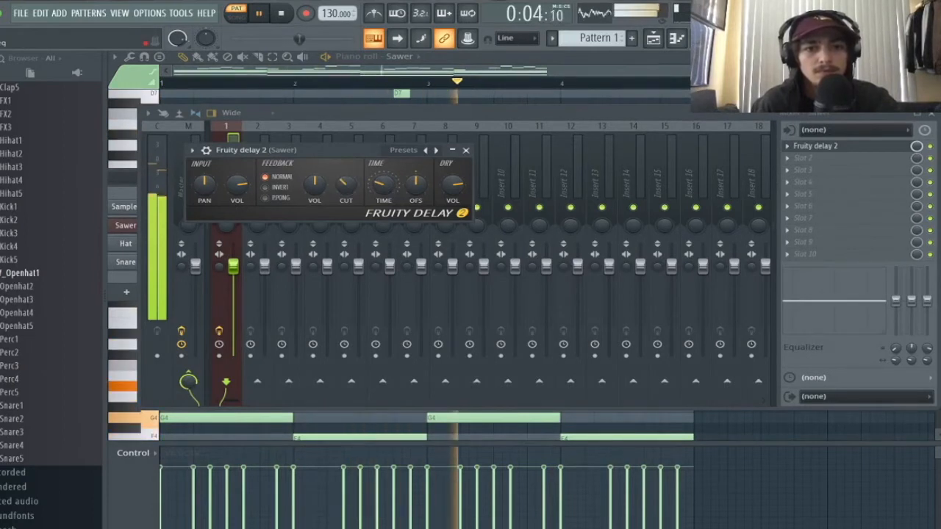
{"action": "left_click", "coordinate": [278, 198]}
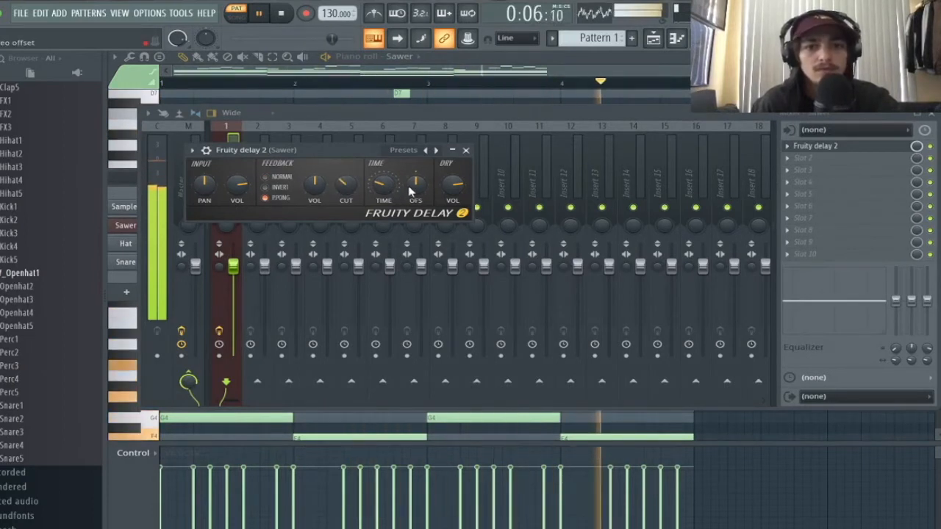
{"action": "left_click", "coordinate": [466, 150]}
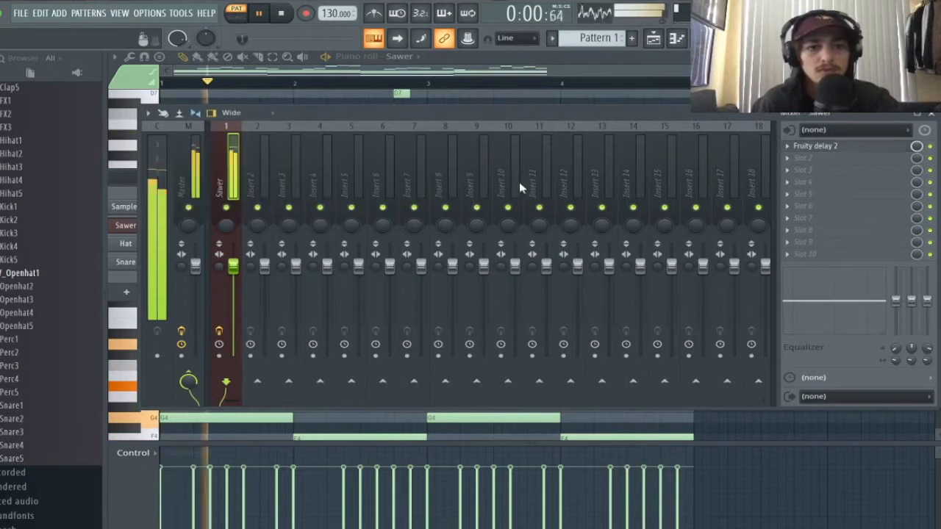
{"action": "left_click", "coordinate": [823, 158]}
- Load Fruity Parametric EQ 2 and make band 7 a steep low-pass, cutoff nudged up
{"action": "left_click", "coordinate": [664, 129]}
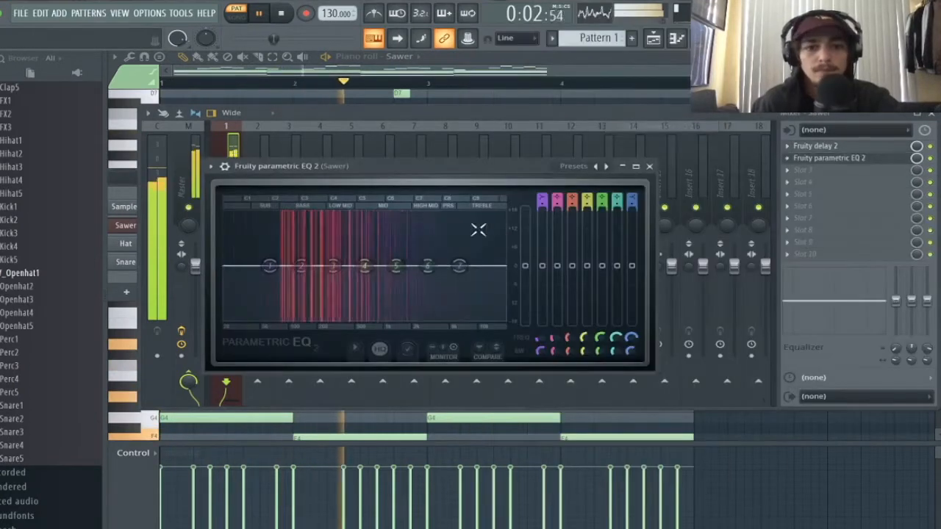
{"action": "right_click", "coordinate": [458, 266]}
{"action": "mouse_move", "coordinate": [484, 298]}
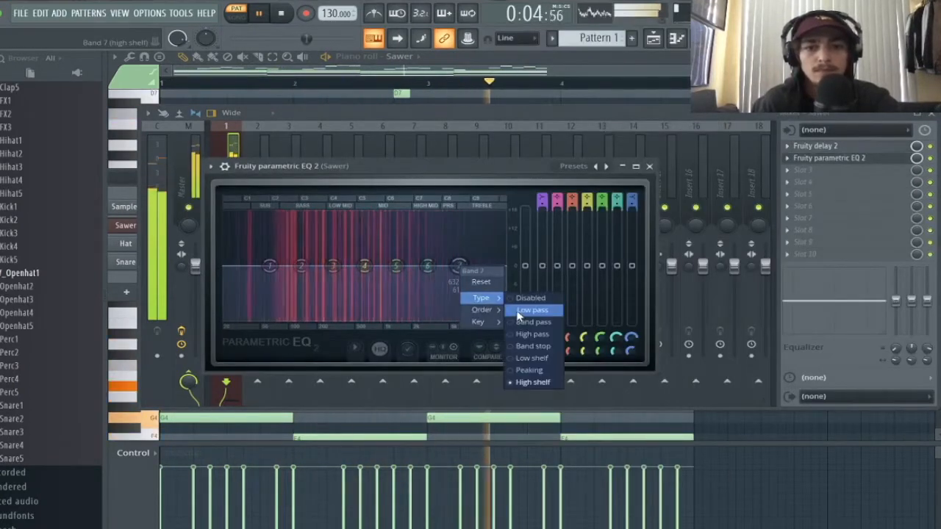
{"action": "left_click", "coordinate": [520, 313]}
{"action": "right_click", "coordinate": [458, 266]}
{"action": "left_click", "coordinate": [522, 312]}
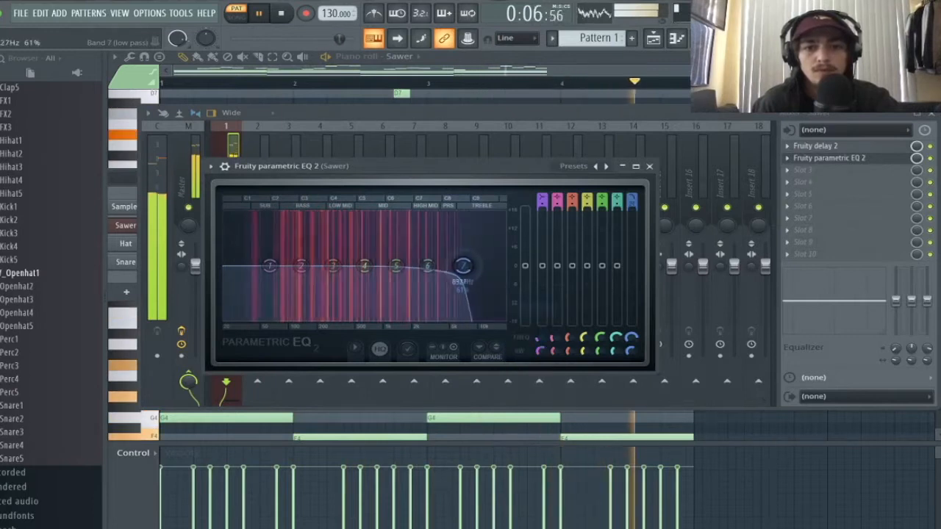
{"action": "mouse_move", "coordinate": [460, 267]}
{"action": "left_mouse_down"}
{"action": "mouse_move", "coordinate": [474, 268]}
{"action": "mouse_move", "coordinate": [466, 267]}
{"action": "left_mouse_up"}
- Make EQ band 1 a steep high-pass filter at 125 Hz
{"action": "right_click", "coordinate": [268, 269]}
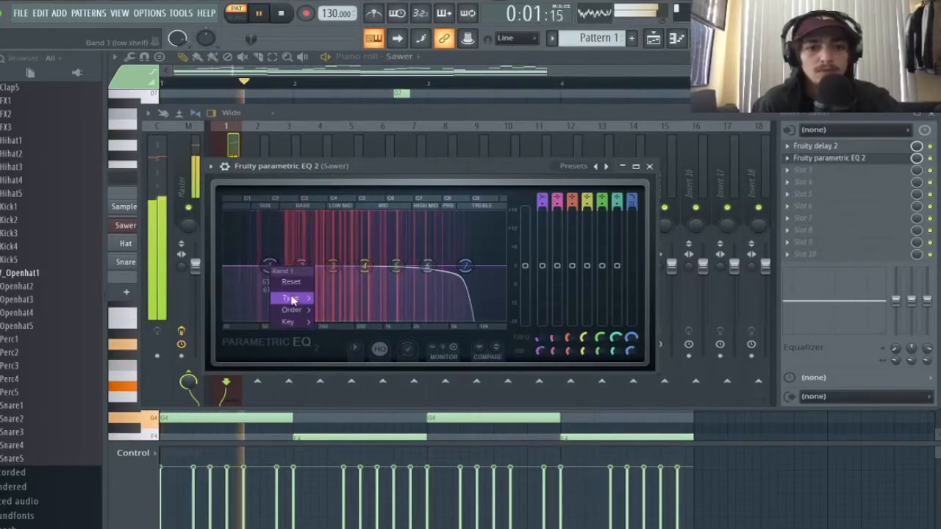
{"action": "mouse_move", "coordinate": [288, 296]}
{"action": "left_click", "coordinate": [339, 332]}
{"action": "right_click", "coordinate": [270, 267]}
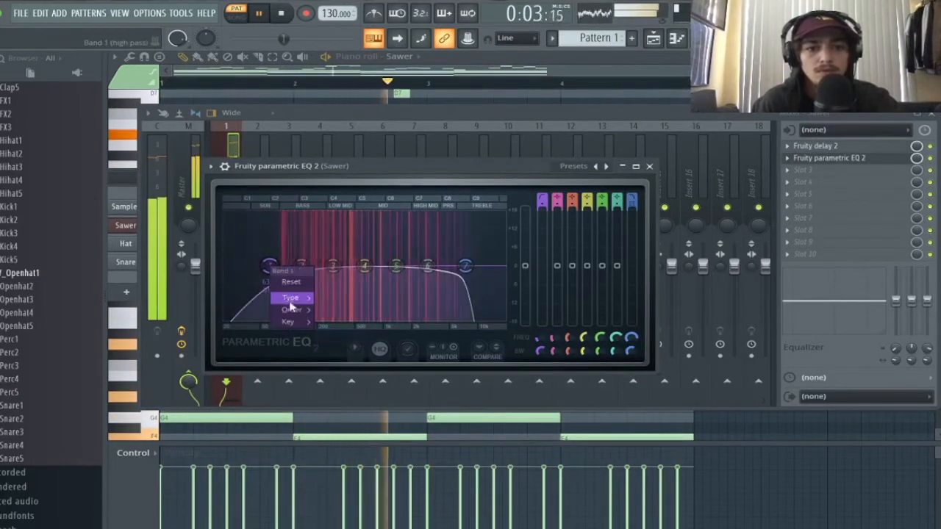
{"action": "mouse_move", "coordinate": [325, 311]}
{"action": "left_click", "coordinate": [336, 366]}
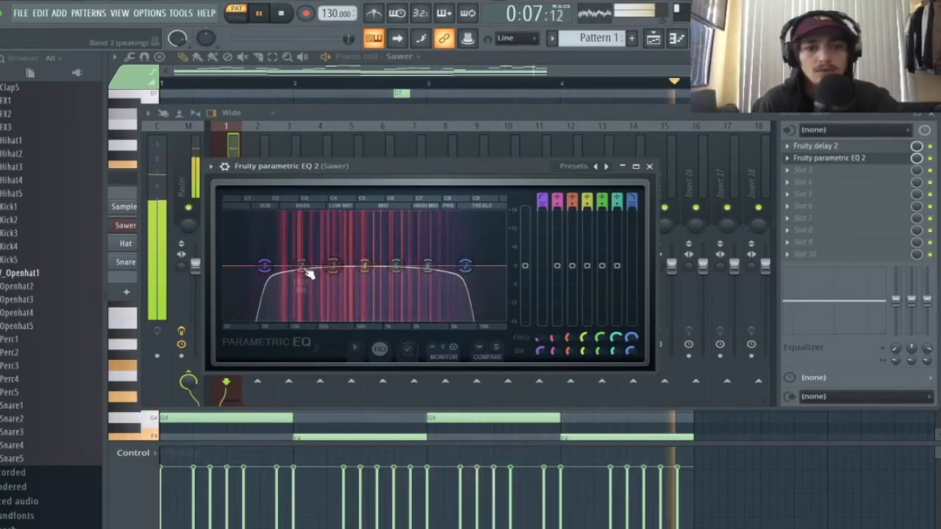
{"action": "left_click_drag", "start_coordinate": [265, 265], "coordinate": [289, 268]}
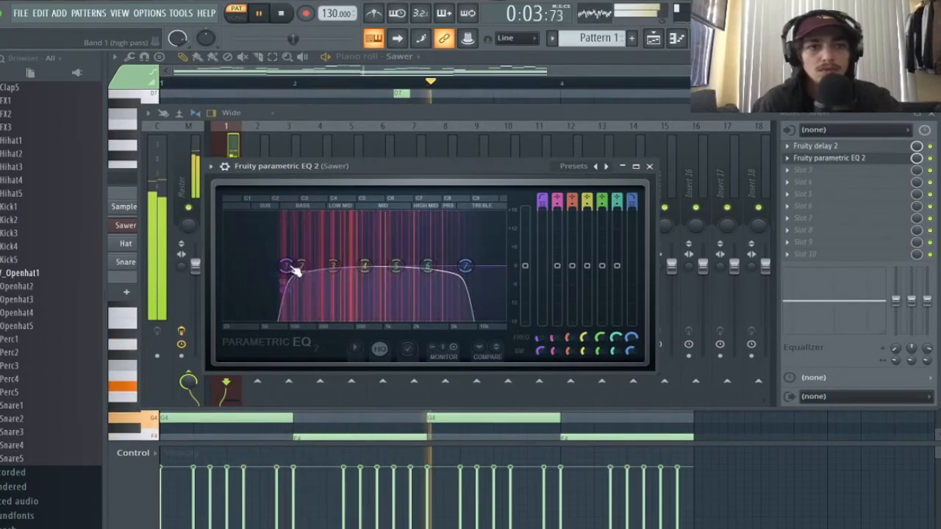
{"action": "left_click", "coordinate": [650, 166]}
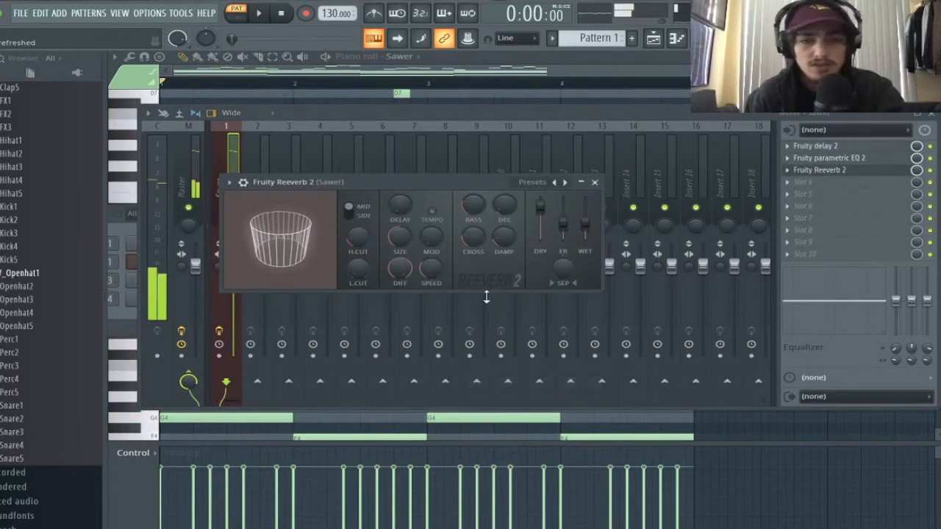
- Raise the Fruity Reeverb 2 wet level and adjust its damping while listening
{"action": "key", "text": "space"}
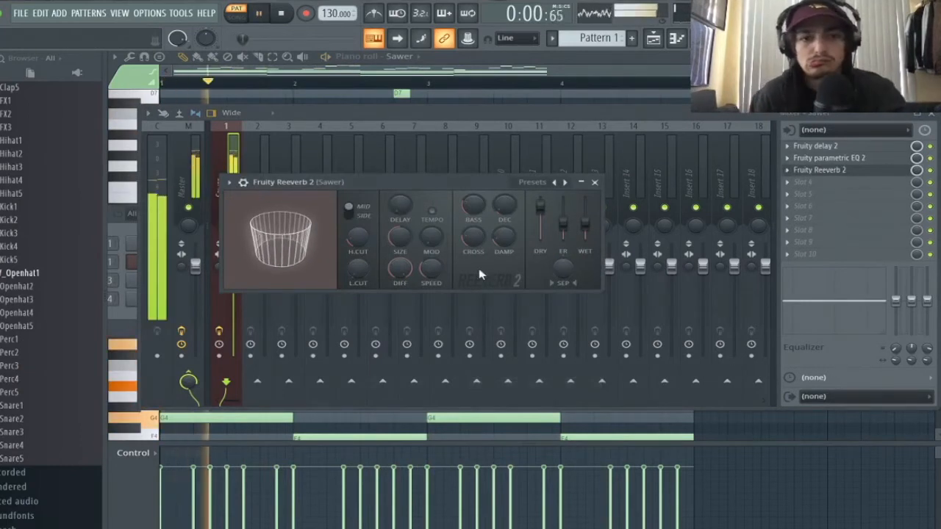
{"action": "left_click_drag", "start_coordinate": [586, 223], "coordinate": [586, 212]}
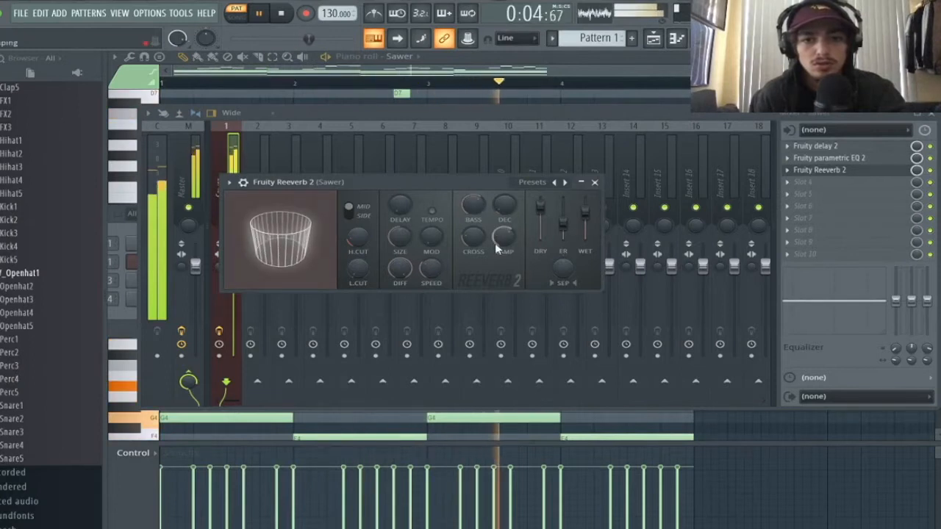
{"action": "left_click_drag", "start_coordinate": [495, 243], "coordinate": [496, 230]}
{"action": "left_click", "coordinate": [595, 182]}
{"action": "key", "text": "space"}
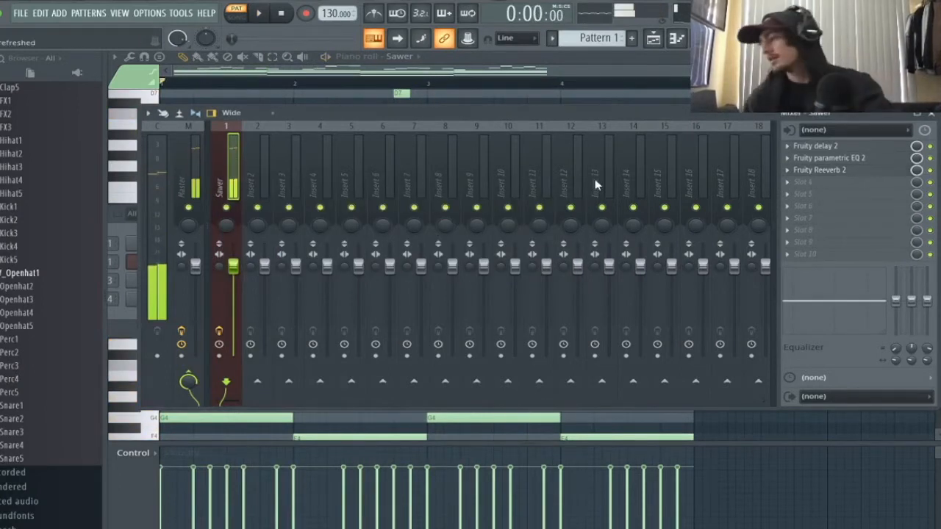
- In the Sawer piano roll, add notes, lengthen the C6 near bar 3 and add a short D6
{"action": "key", "text": "F9"}
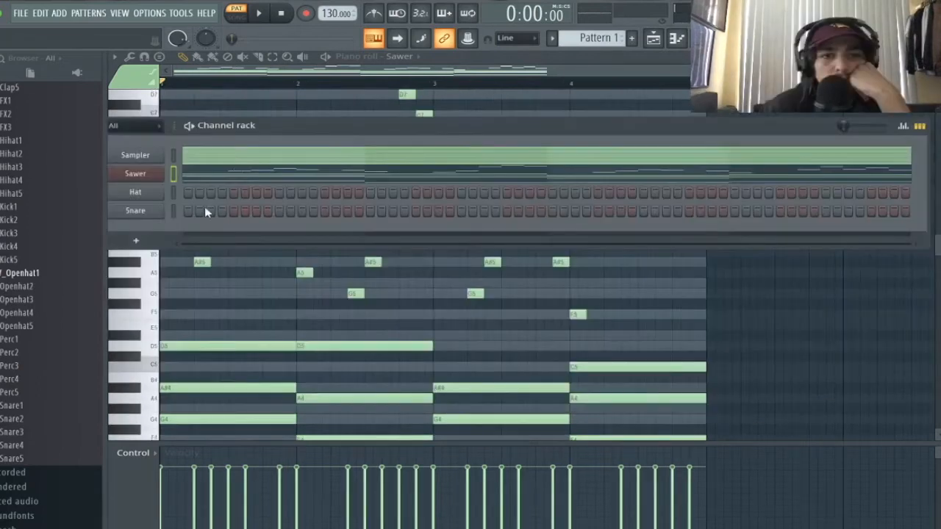
{"action": "left_click", "coordinate": [306, 179]}
{"action": "left_click", "coordinate": [425, 181]}
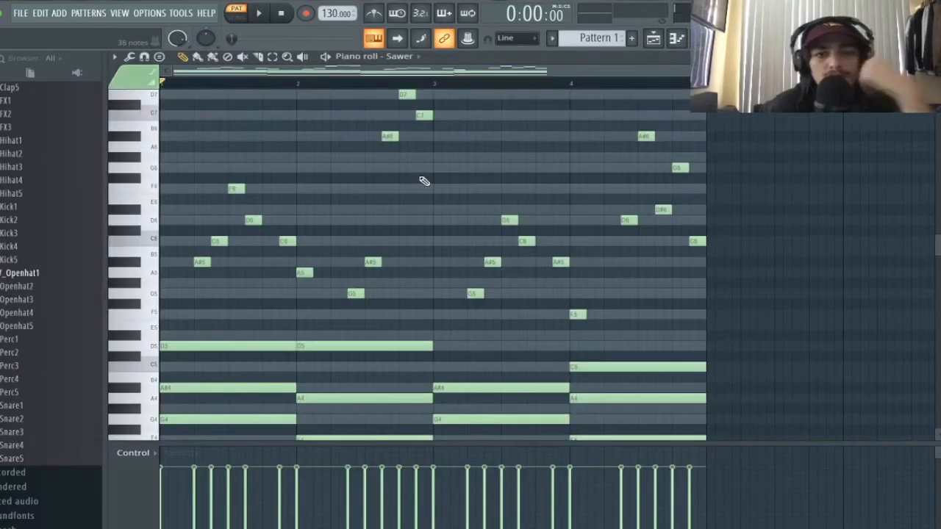
{"action": "key", "text": "space"}
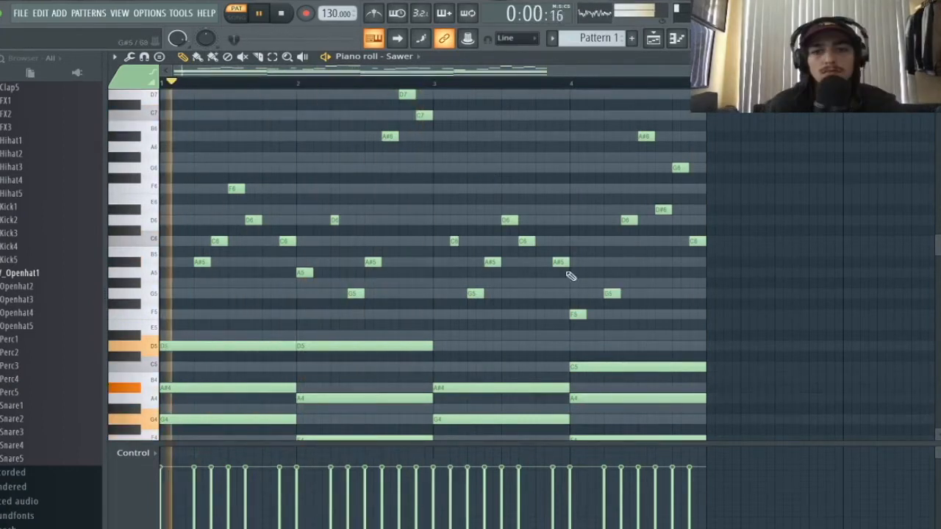
{"action": "left_click", "coordinate": [453, 242]}
{"action": "left_click_drag", "start_coordinate": [459, 241], "coordinate": [467, 241]}
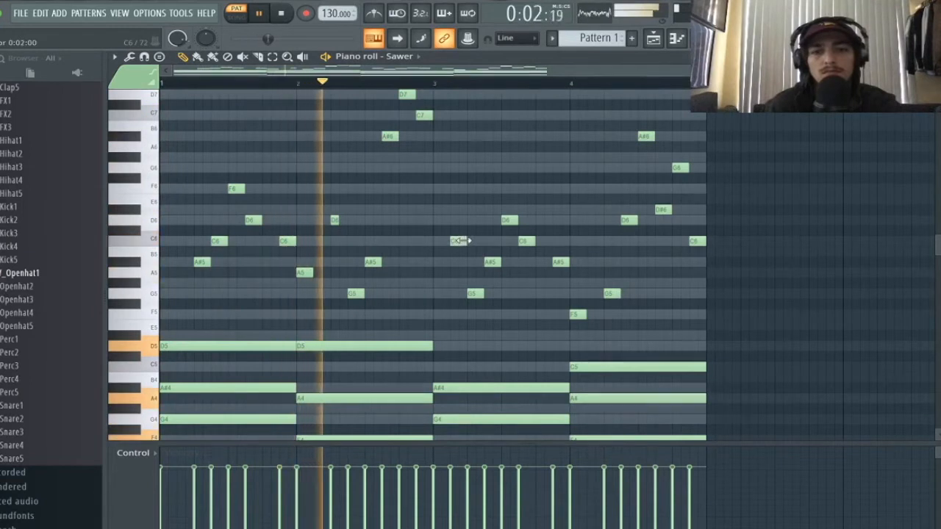
{"action": "left_click", "coordinate": [335, 221]}
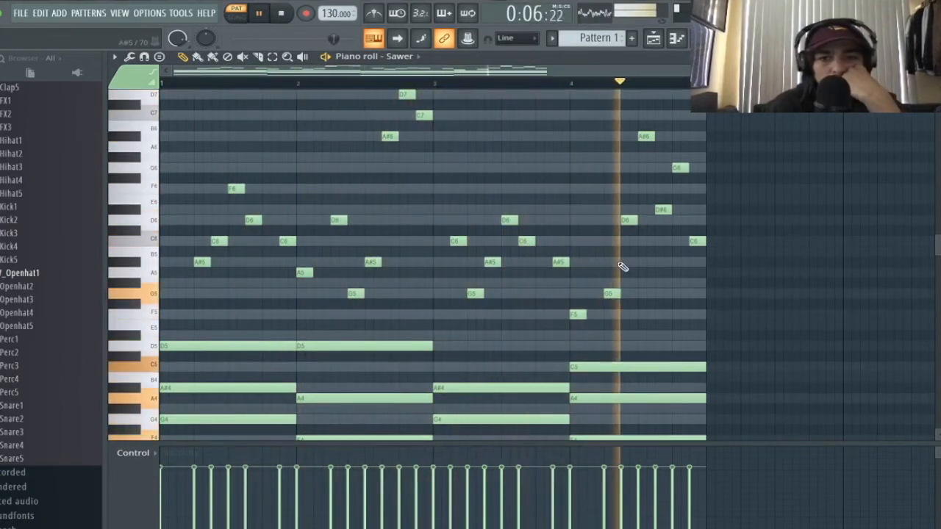
- Replace the Hat channel with a new Sawer instrument, Sawer #2
{"action": "right_click", "coordinate": [151, 193]}
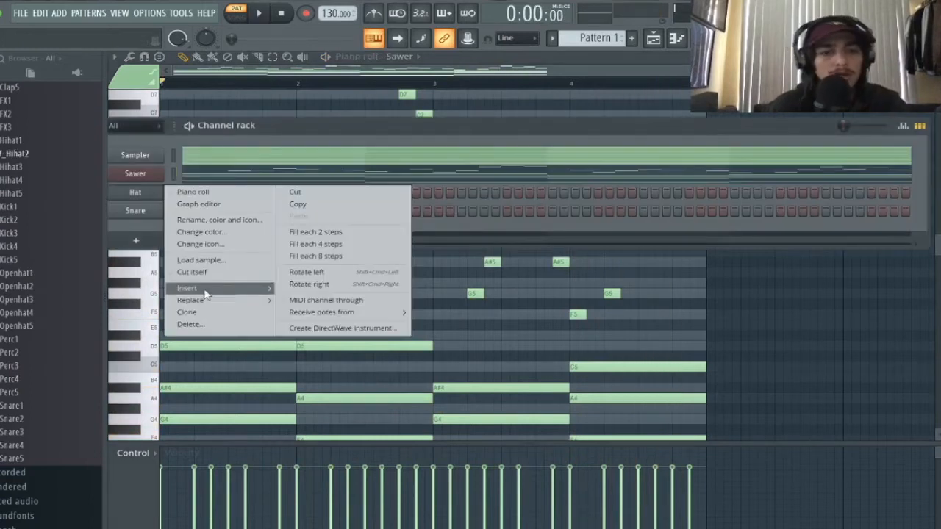
{"action": "mouse_move", "coordinate": [205, 301]}
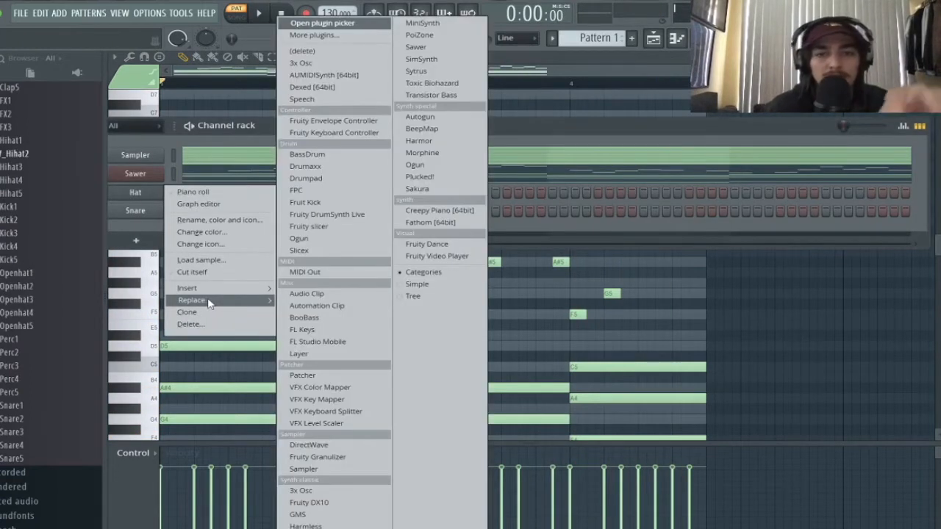
{"action": "left_click", "coordinate": [416, 47]}
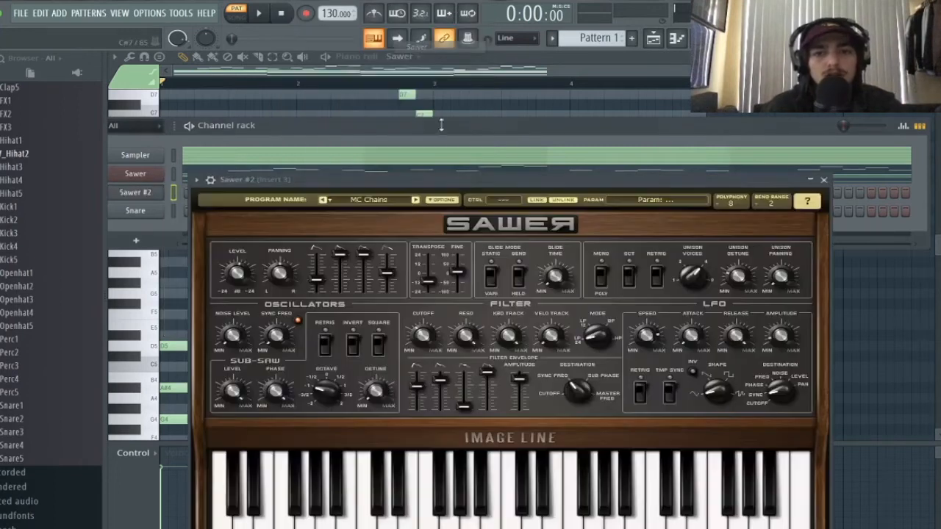
{"action": "left_click", "coordinate": [825, 180]}
{"action": "key", "text": "F6"}
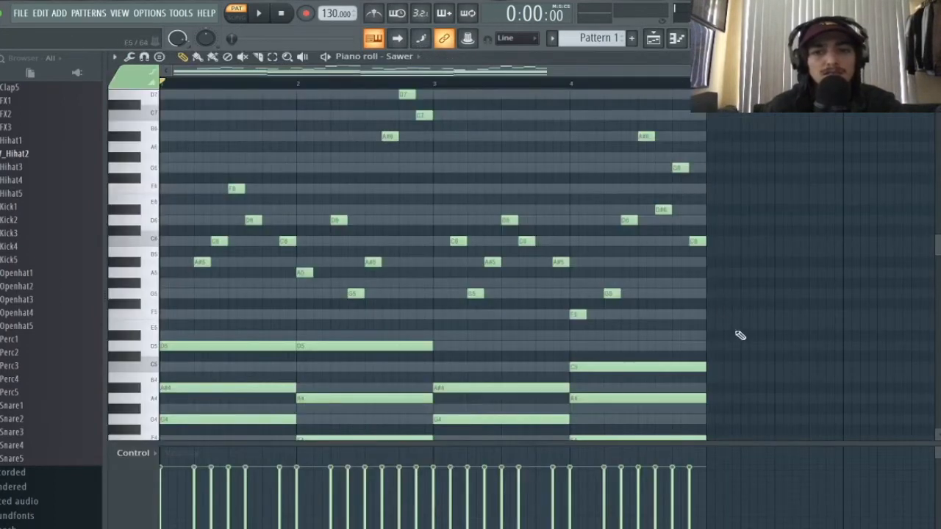
- Copy the upper Sawer melody notes and paste them into the Sawer #2 piano roll
{"action": "left_click_drag", "start_coordinate": [735, 336], "coordinate": [142, 160]}
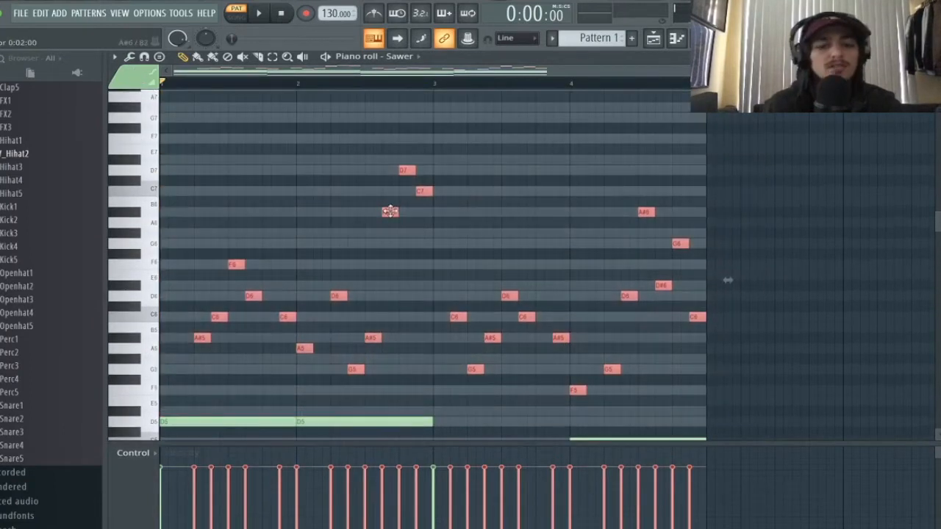
{"action": "left_click", "coordinate": [677, 39]}
{"action": "right_click", "coordinate": [161, 189]}
{"action": "left_click", "coordinate": [175, 194]}
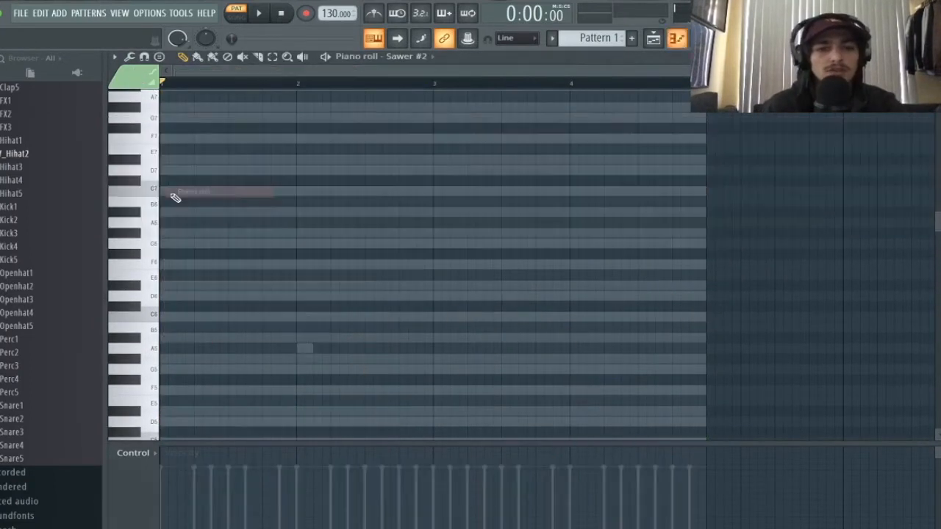
{"action": "key", "text": "ctrl+v"}
{"action": "left_click", "coordinate": [678, 39]}
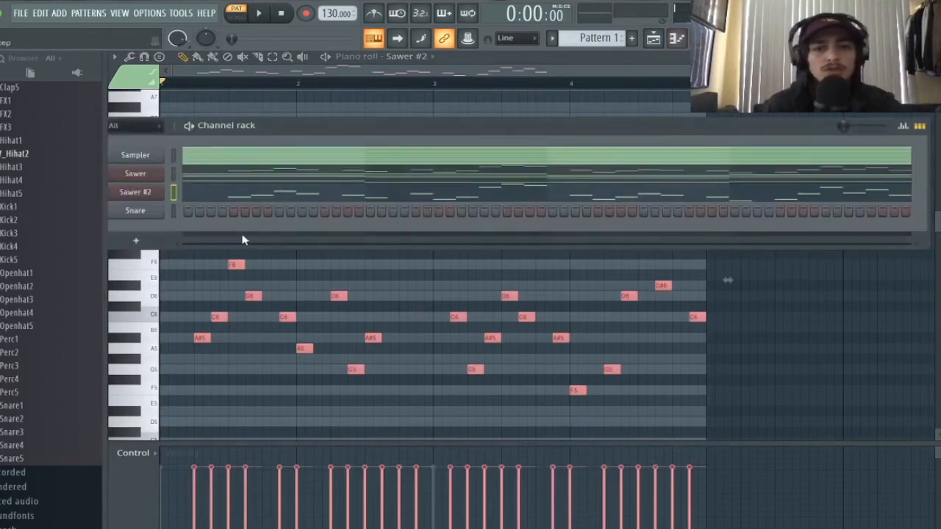
{"action": "mouse_move", "coordinate": [278, 125]}
{"action": "left_mouse_down"}
{"action": "mouse_move", "coordinate": [309, 155]}
{"action": "mouse_move", "coordinate": [287, 136]}
{"action": "left_mouse_up"}
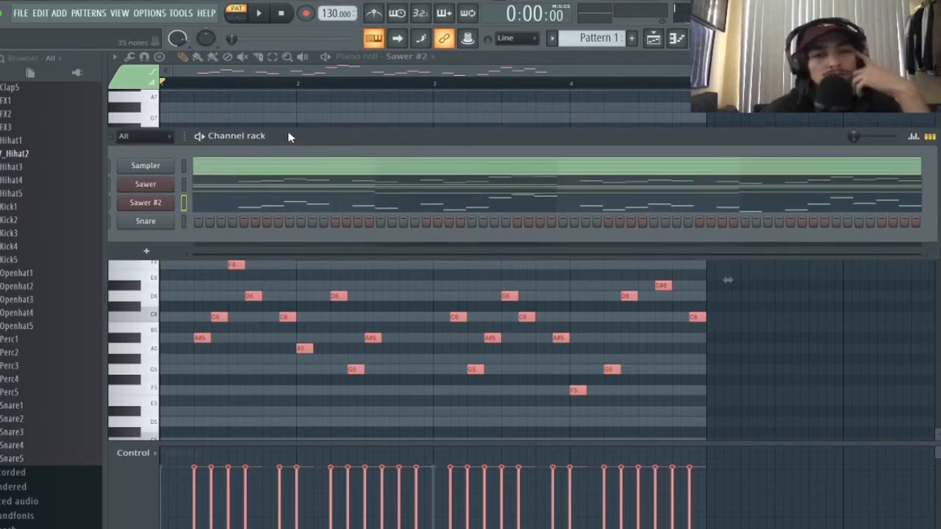
- Preview the Sawer #2 melody and open its synth window
{"action": "left_click", "coordinate": [325, 72]}
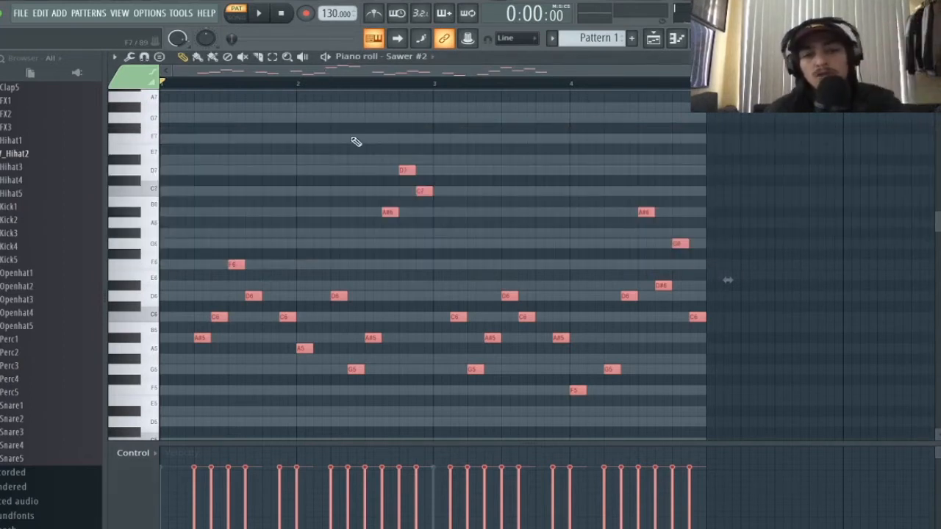
{"action": "key", "text": "space"}
{"action": "key", "text": "space"}
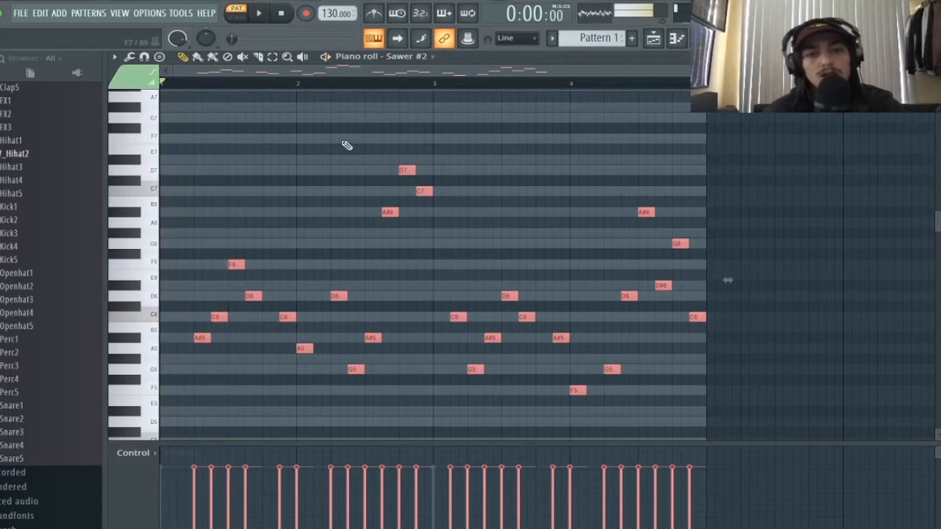
{"action": "left_click", "coordinate": [680, 41]}
{"action": "left_click", "coordinate": [167, 205]}
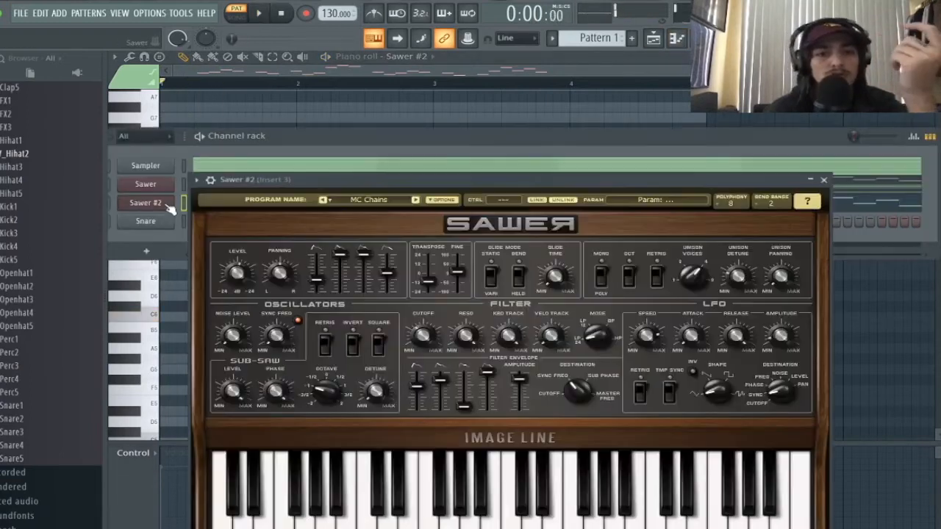
{"action": "left_click_drag", "start_coordinate": [476, 183], "coordinate": [456, 127]}
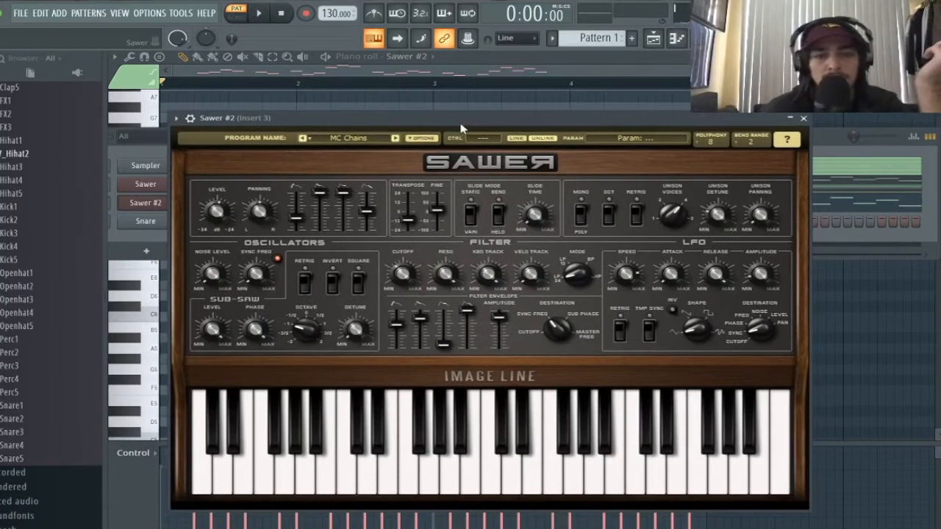
{"action": "left_click_drag", "start_coordinate": [461, 129], "coordinate": [455, 123]}
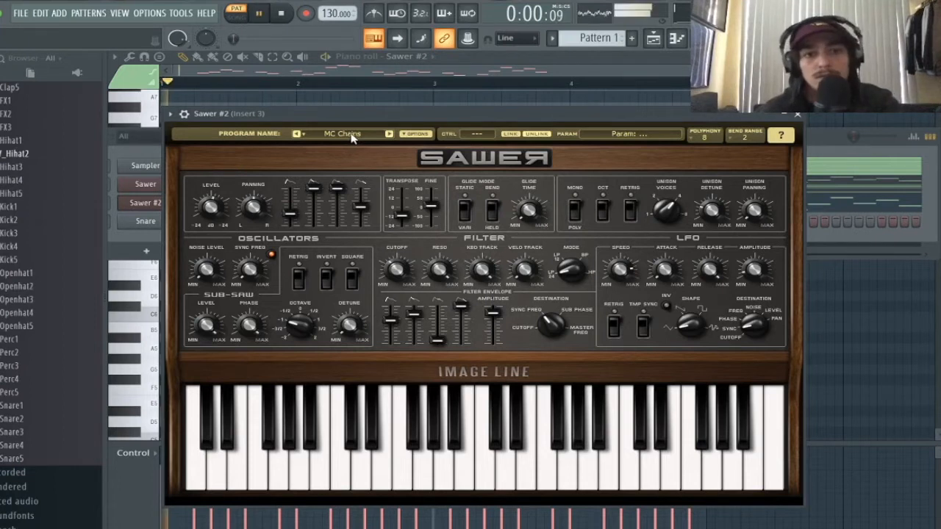
- Load the MC North Bear lead preset from the Presets Library and close the synth
{"action": "left_click", "coordinate": [352, 137]}
{"action": "scroll", "coordinate": [559, 309], "scroll_direction": "down", "scroll_amount": 3}
{"action": "left_click", "coordinate": [559, 305]}
{"action": "left_click", "coordinate": [562, 316]}
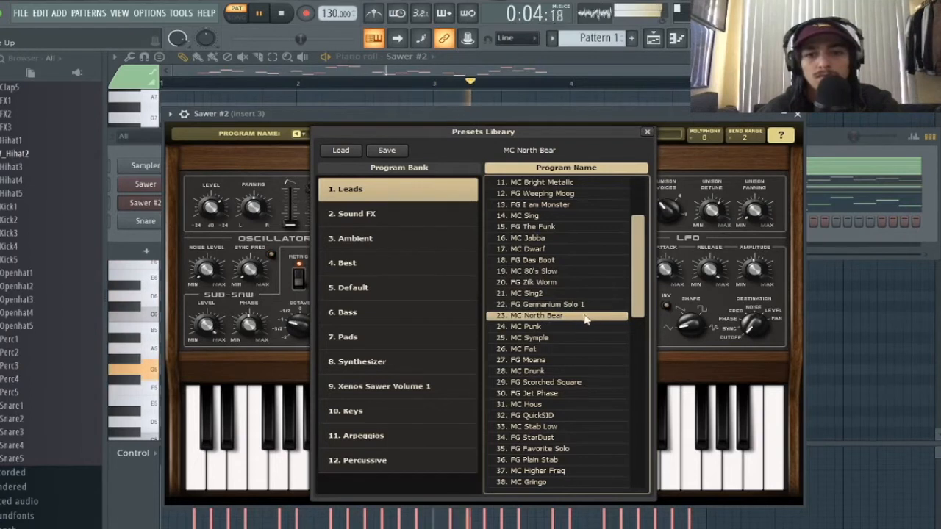
{"action": "left_click", "coordinate": [647, 132]}
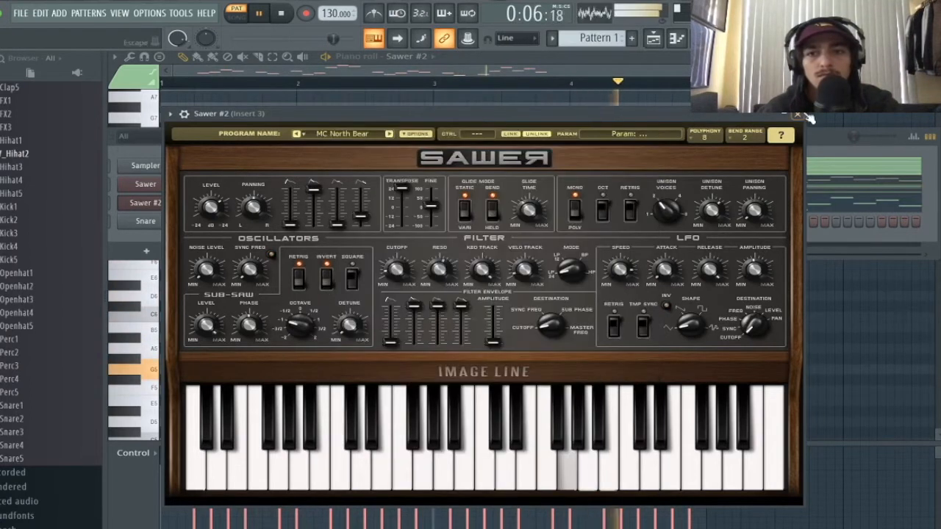
{"action": "left_click", "coordinate": [800, 115]}
{"action": "key", "text": "space"}
{"action": "left_click_drag", "start_coordinate": [445, 140], "coordinate": [460, 147]}
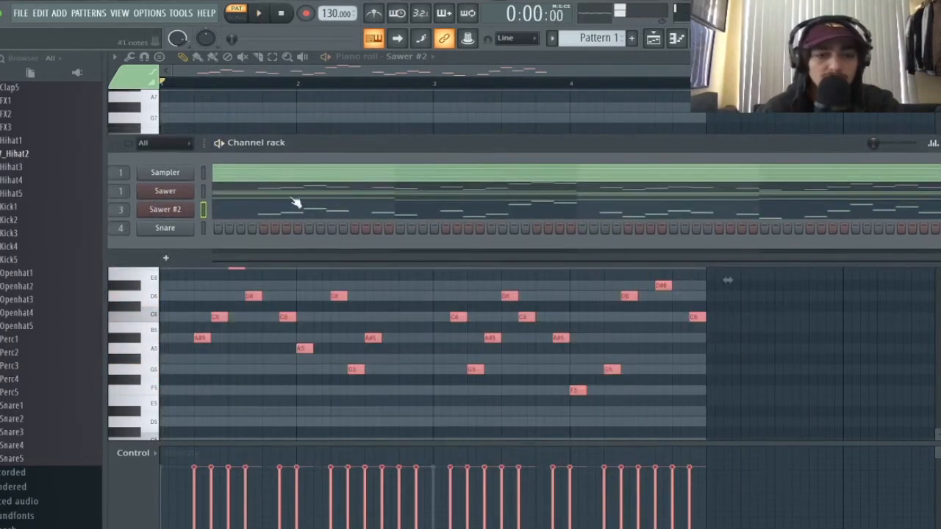
- Route Sawer #2 to mixer insert 2
{"action": "key", "text": "F9"}
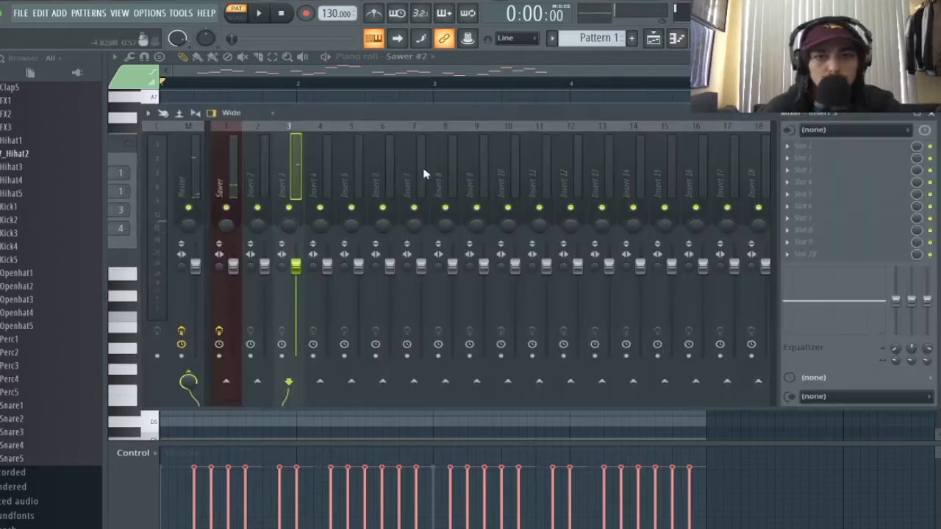
{"action": "right_click", "coordinate": [264, 183]}
{"action": "mouse_move", "coordinate": [382, 225]}
{"action": "left_click", "coordinate": [456, 222]}
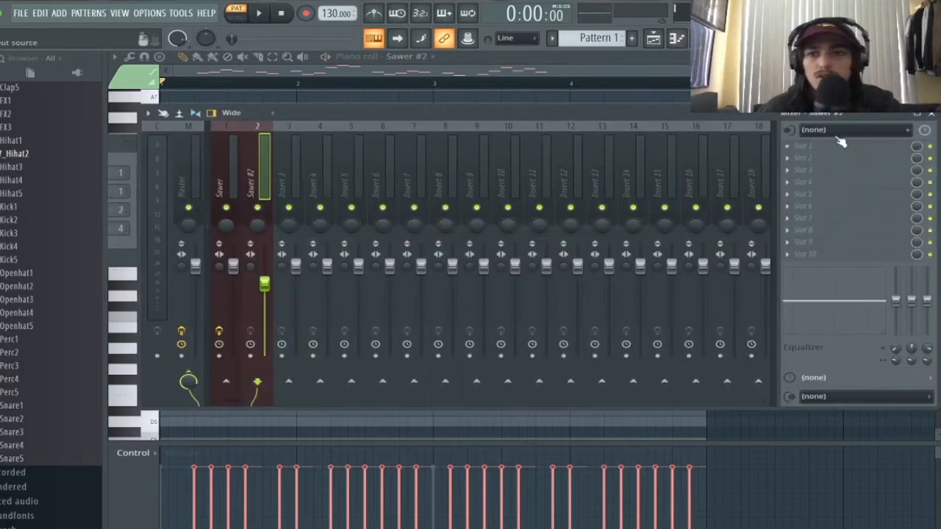
- Add Fruity Stereo Enhancer and Fruity Reeverb 2 with room size at maximum
{"action": "left_click", "coordinate": [836, 147]}
{"action": "mouse_move", "coordinate": [824, 159]}
{"action": "left_click", "coordinate": [654, 242]}
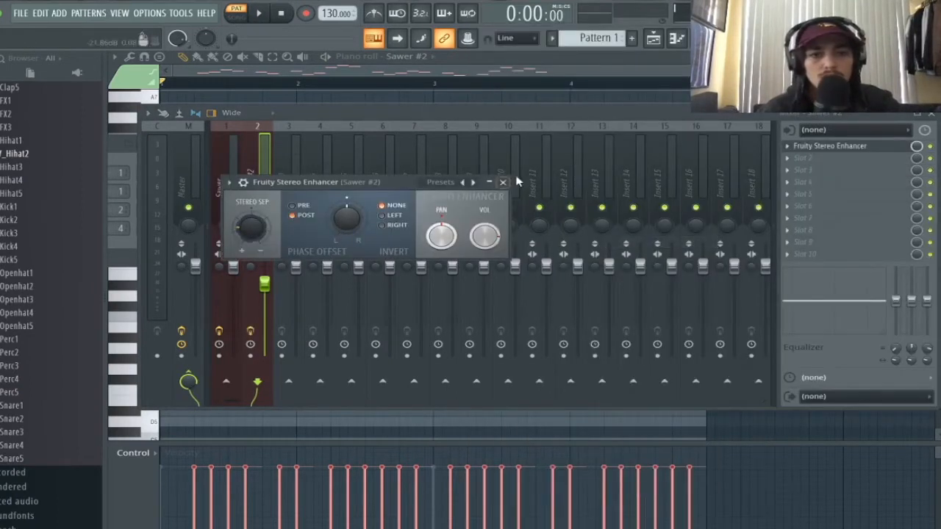
{"action": "left_click", "coordinate": [503, 182]}
{"action": "left_click", "coordinate": [805, 157]}
{"action": "mouse_move", "coordinate": [816, 172]}
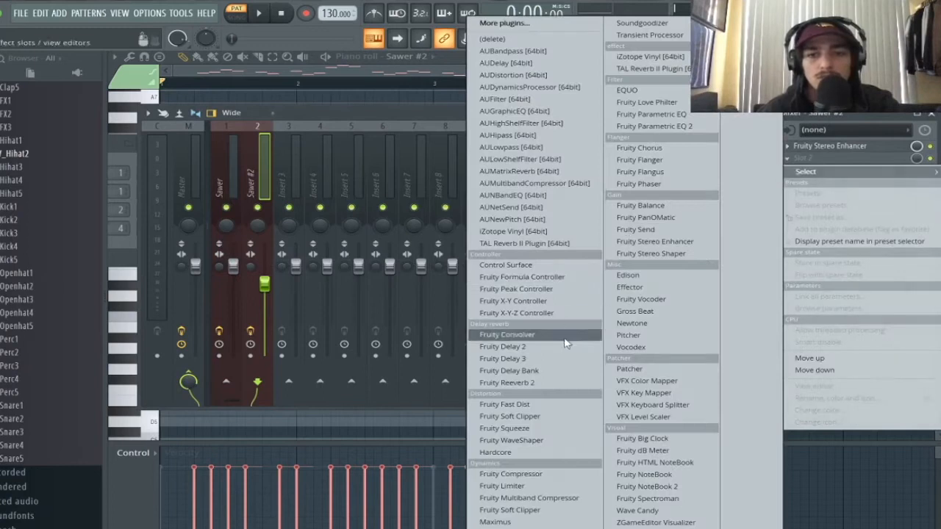
{"action": "left_click", "coordinate": [563, 383]}
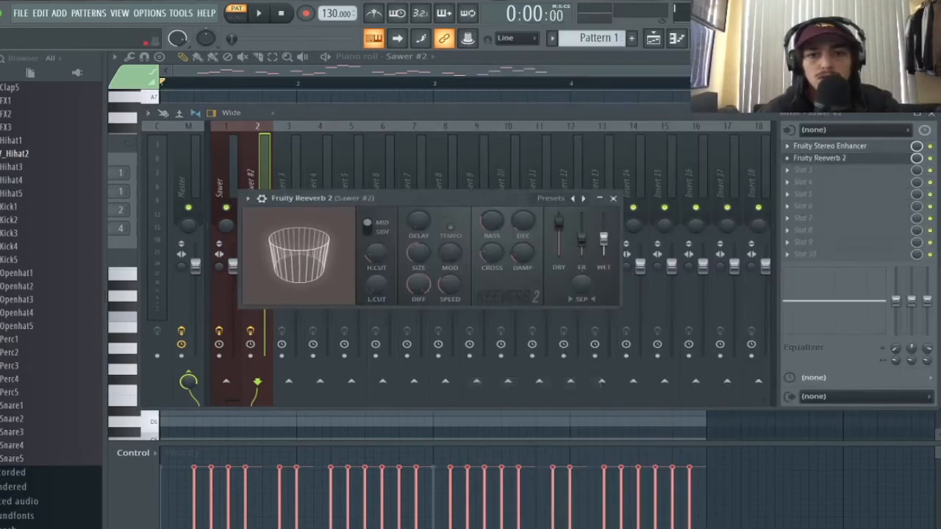
{"action": "left_click_drag", "start_coordinate": [416, 258], "coordinate": [417, 228]}
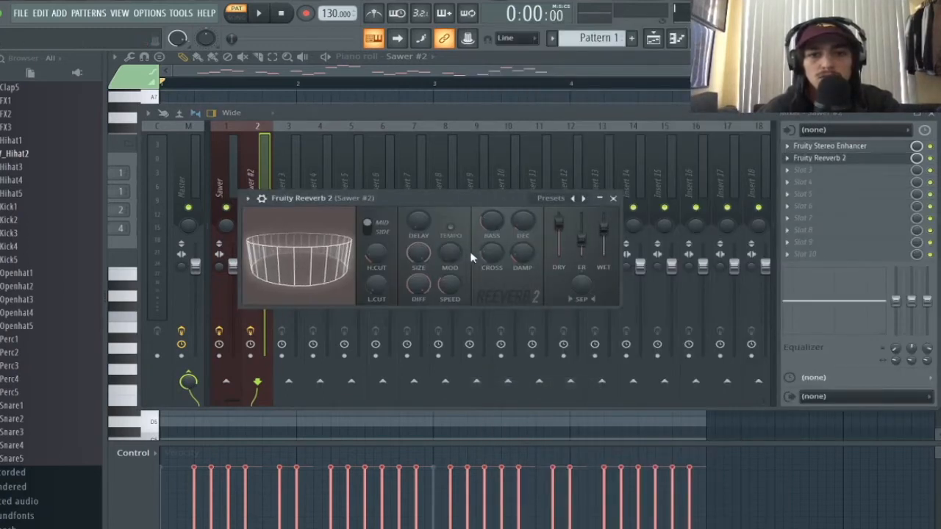
{"action": "key", "text": "space"}
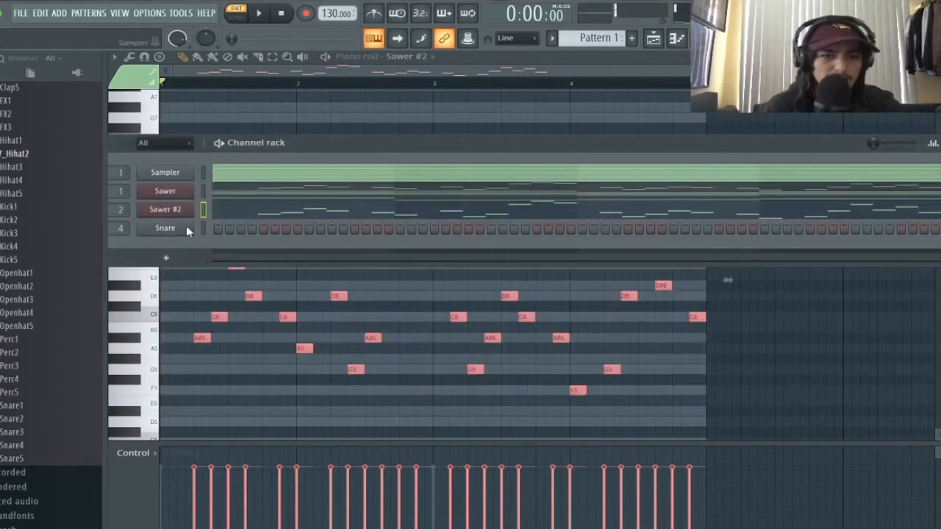
- Replace the Snare channel with a Sawer synth, creating Sawer #3
{"action": "right_click", "coordinate": [186, 228]}
{"action": "mouse_move", "coordinate": [265, 336]}
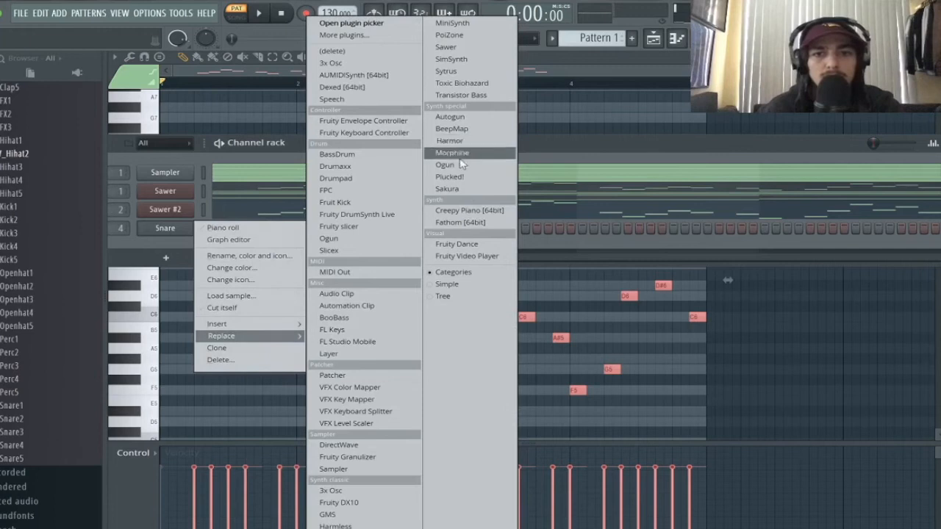
{"action": "left_click", "coordinate": [445, 46]}
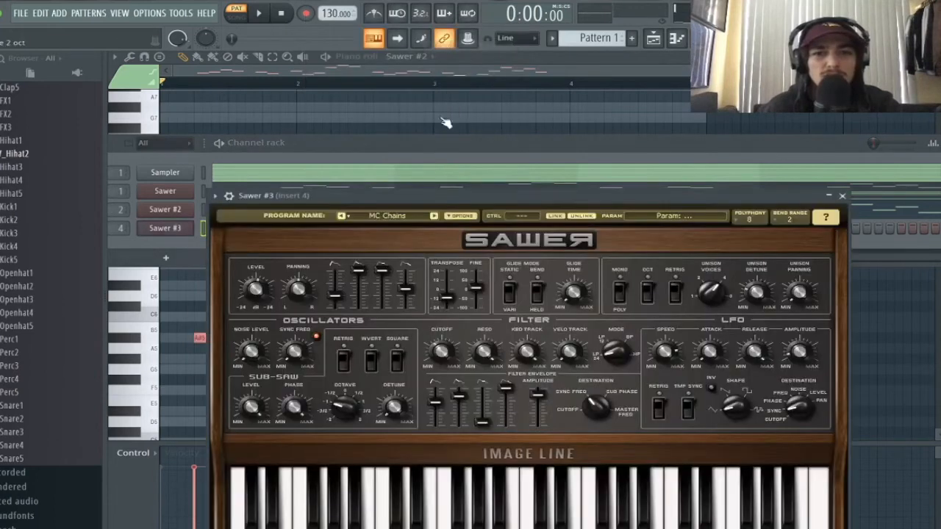
- Load the Pads bank's FG Effectively Simple preset and audition it
{"action": "left_click", "coordinate": [428, 217]}
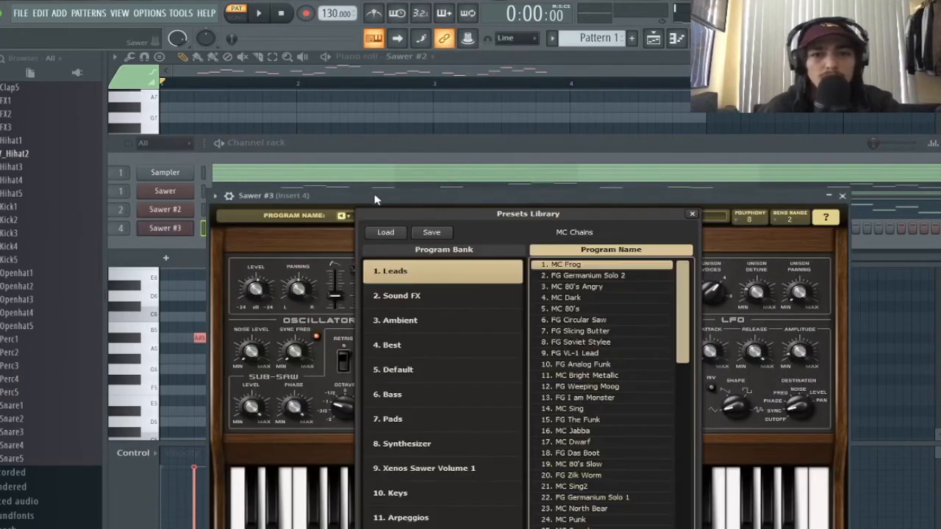
{"action": "left_click_drag", "start_coordinate": [374, 198], "coordinate": [377, 89]}
{"action": "left_click", "coordinate": [419, 310]}
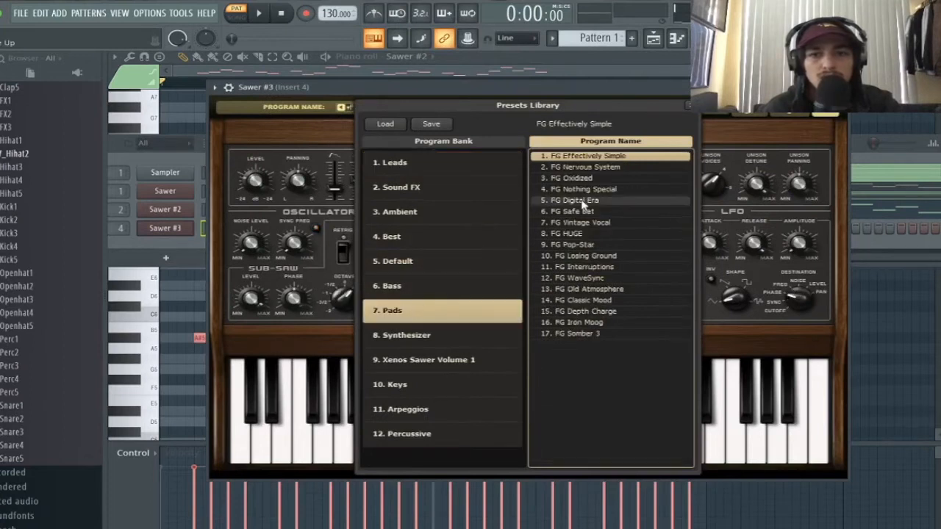
{"action": "key", "text": "space"}
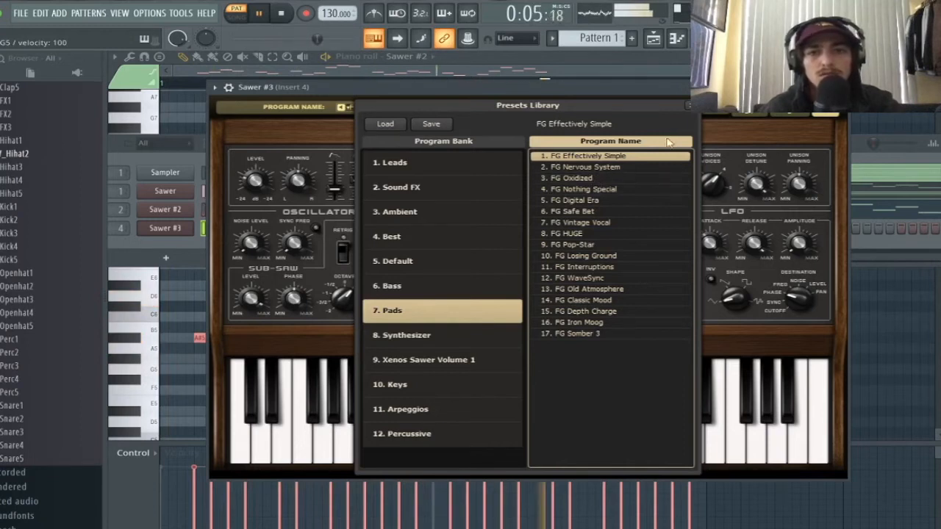
{"action": "left_click", "coordinate": [688, 106]}
{"action": "left_click", "coordinate": [840, 86]}
{"action": "key", "text": "space"}
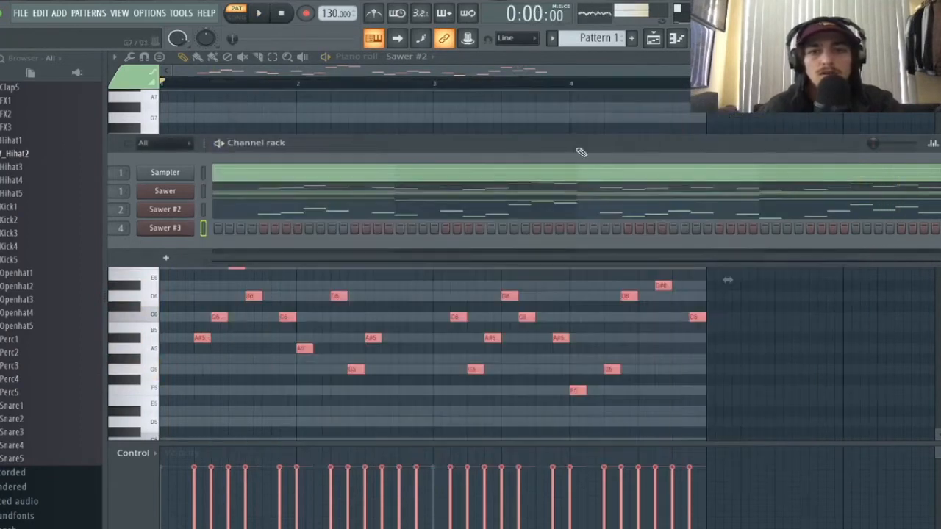
- Write a one-note-per-bar Sawer #3 line: G4, D4, E4 and F4
{"action": "right_click", "coordinate": [187, 228]}
{"action": "left_click", "coordinate": [224, 232]}
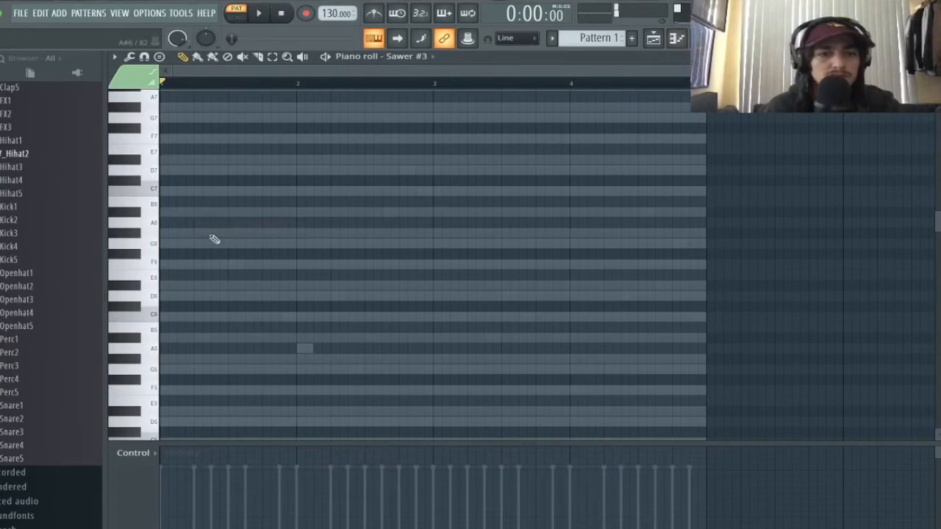
{"action": "scroll", "coordinate": [221, 300], "scroll_direction": "down", "scroll_amount": 5}
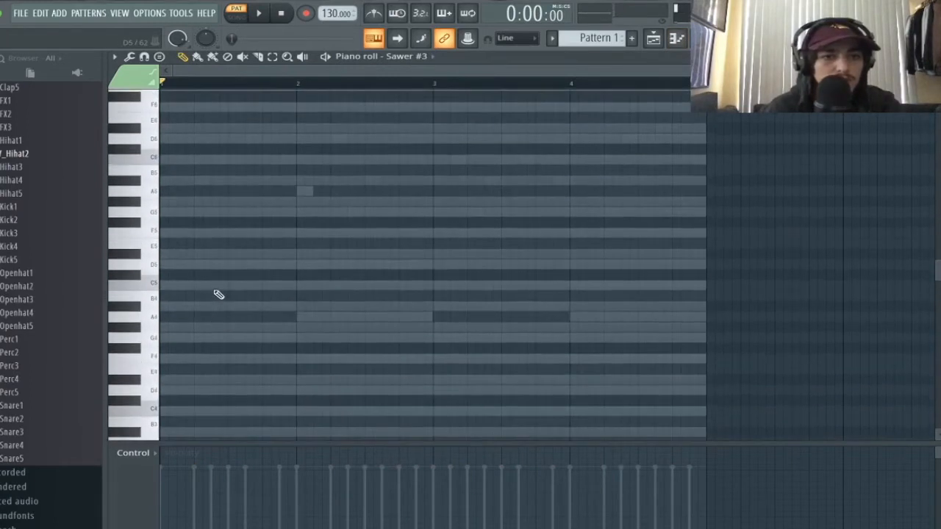
{"action": "left_click", "coordinate": [183, 336]}
{"action": "key", "text": "space"}
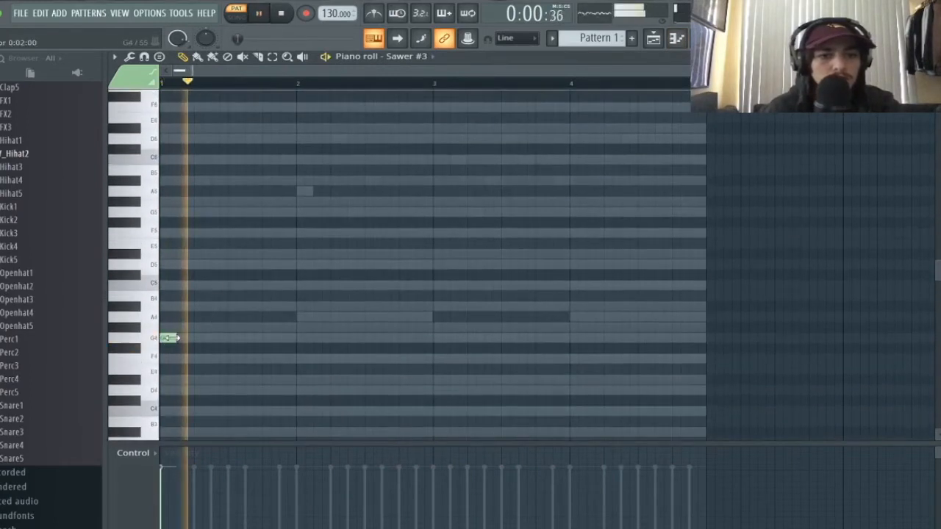
{"action": "left_click_drag", "start_coordinate": [169, 338], "coordinate": [296, 341]}
{"action": "key", "text": "space"}
{"action": "left_click", "coordinate": [305, 390]}
{"action": "left_click", "coordinate": [441, 370]}
{"action": "left_click_drag", "start_coordinate": [577, 369], "coordinate": [580, 354]}
{"action": "key", "text": "space"}
{"action": "scroll", "coordinate": [492, 350], "scroll_direction": "down", "scroll_amount": 8}
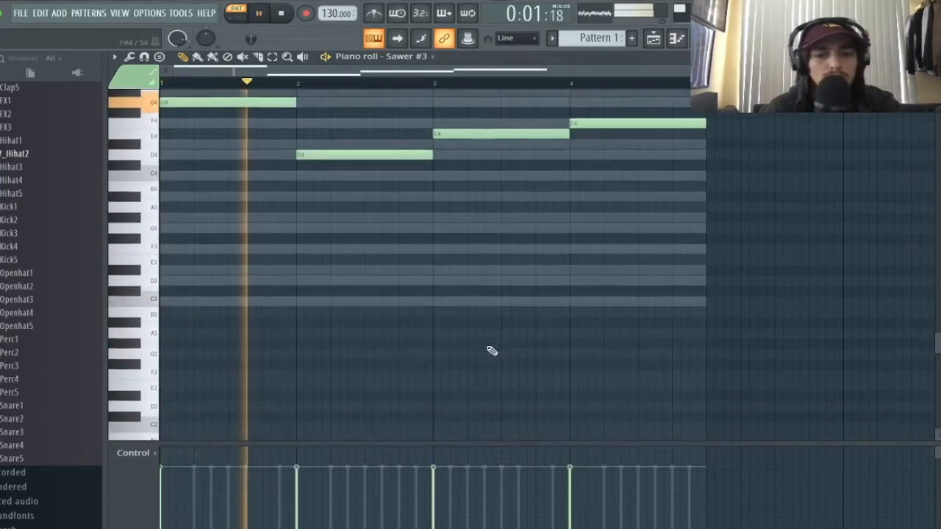
{"action": "scroll", "coordinate": [492, 350], "scroll_direction": "up", "scroll_amount": 4}
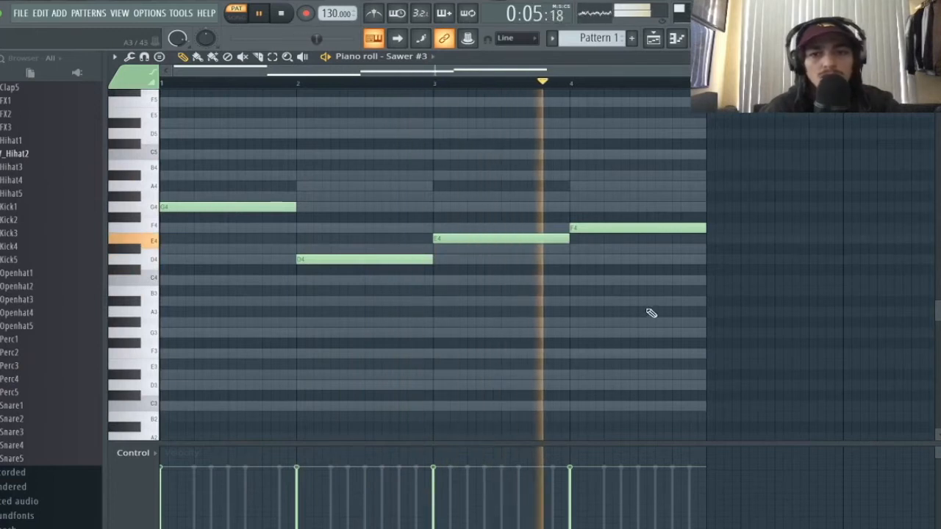
- Back in the playlist, set the Sawer #3 synth to the FG Nothing Special preset
{"action": "left_click", "coordinate": [661, 41]}
{"action": "left_click", "coordinate": [700, 39]}
{"action": "left_click", "coordinate": [165, 228]}
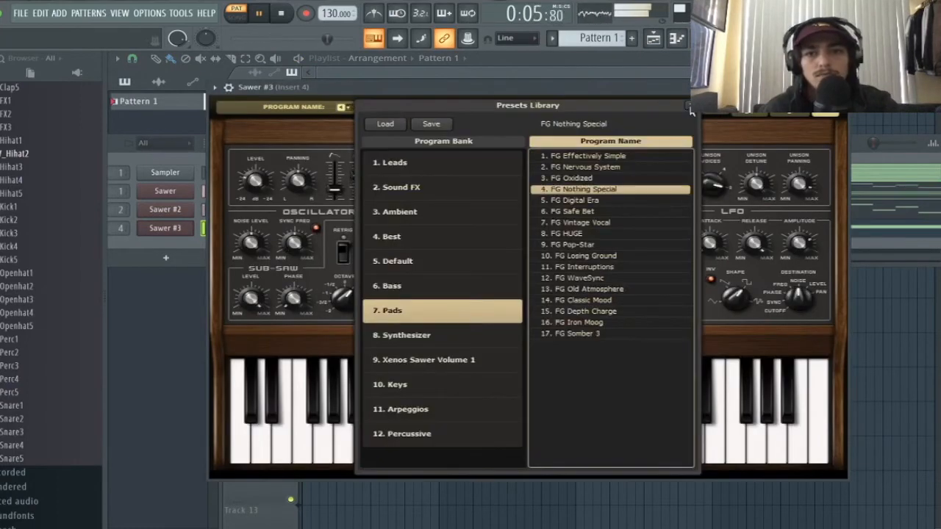
{"action": "left_click", "coordinate": [690, 108]}
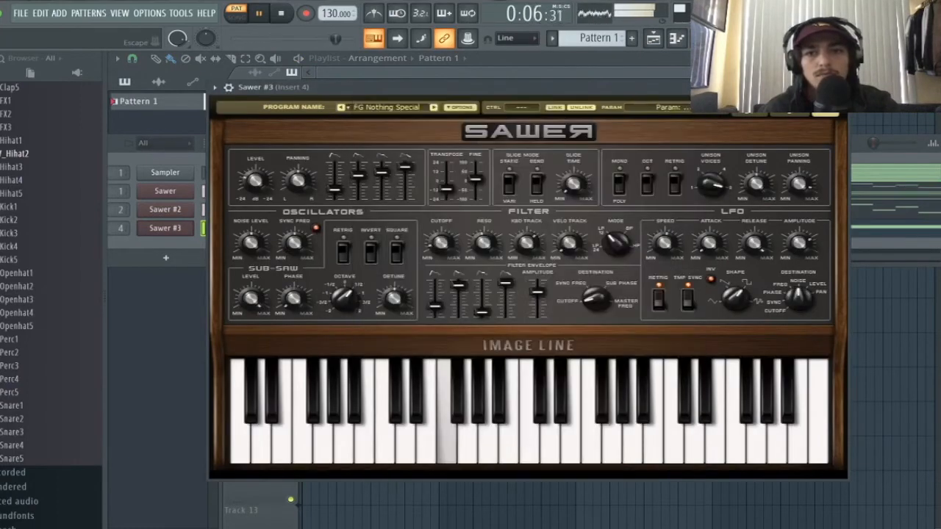
{"action": "left_click", "coordinate": [840, 87]}
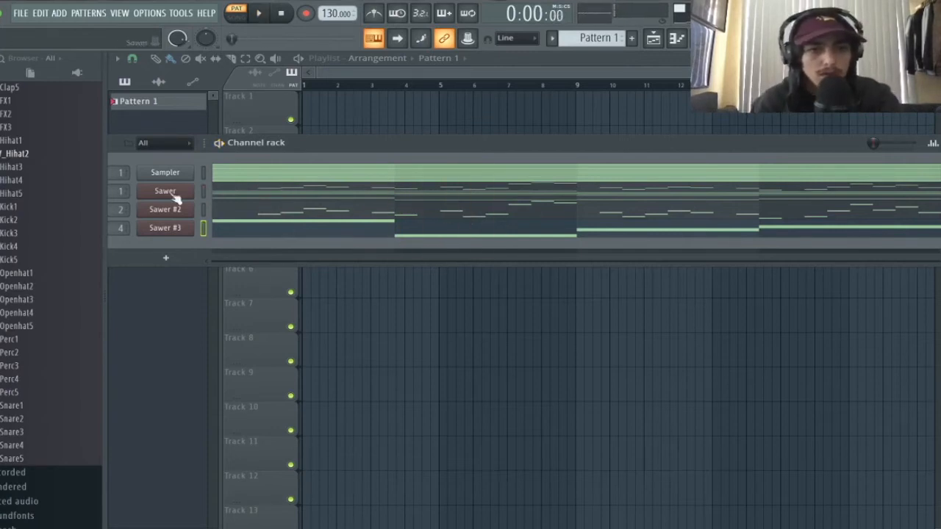
- Route Sawer #3 into mixer insert 3 and load Fruity Reeverb 2 in slot 1
{"action": "key", "text": "F9"}
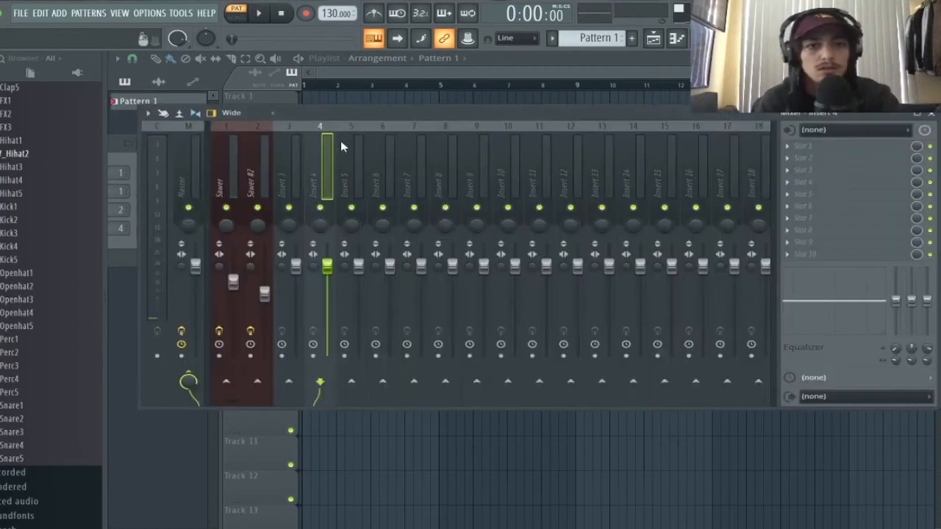
{"action": "left_click", "coordinate": [295, 130]}
{"action": "right_click", "coordinate": [301, 122]}
{"action": "left_click", "coordinate": [515, 220]}
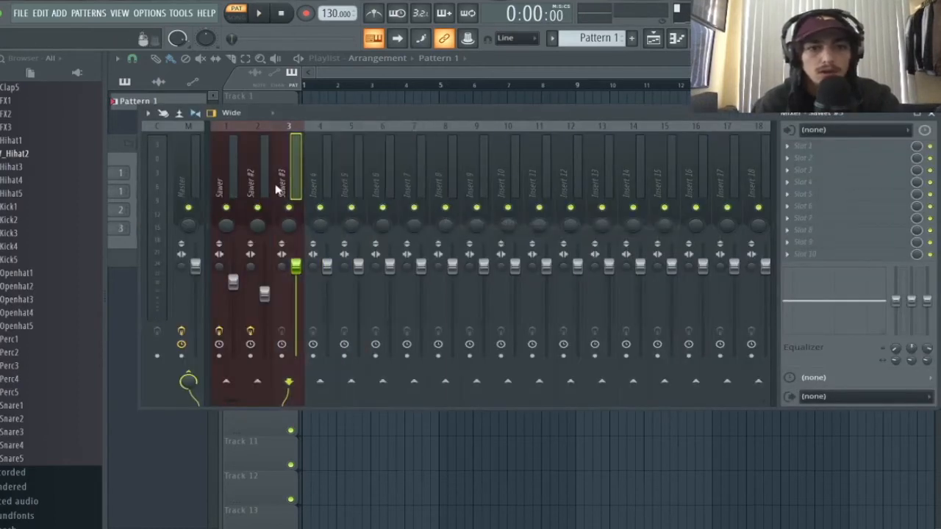
{"action": "left_click", "coordinate": [820, 145]}
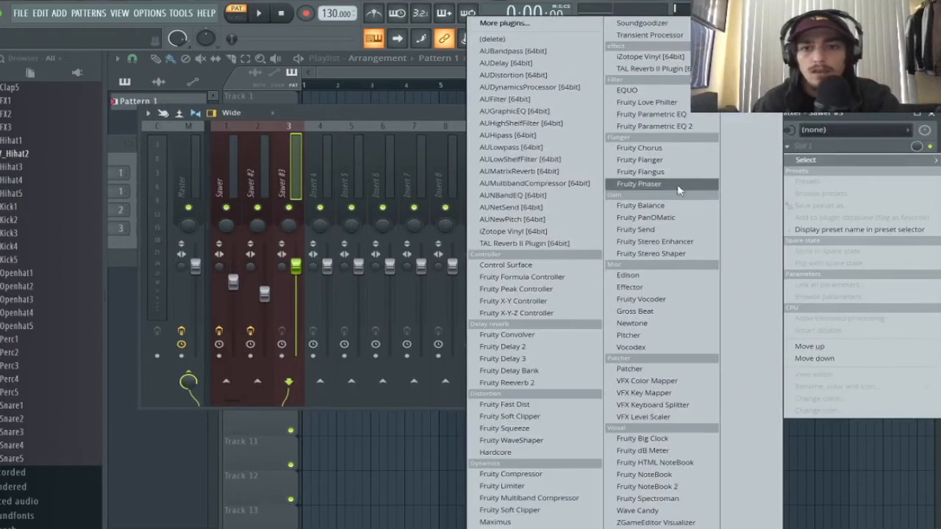
{"action": "left_click", "coordinate": [552, 383]}
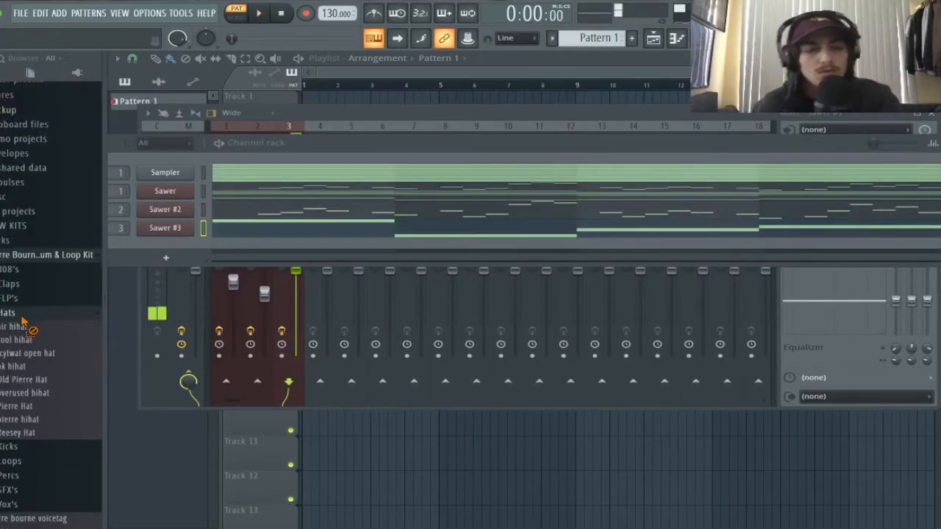
- Add the cool hihat sample as a channel and fill every second step
{"action": "key", "text": "space"}
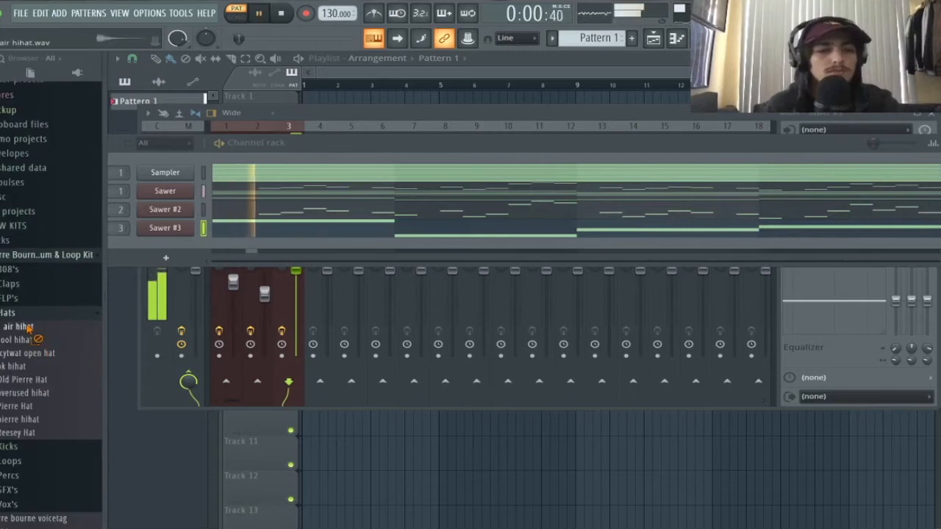
{"action": "left_click_drag", "start_coordinate": [29, 340], "coordinate": [151, 250]}
{"action": "right_click", "coordinate": [150, 248]}
{"action": "left_click", "coordinate": [338, 286]}
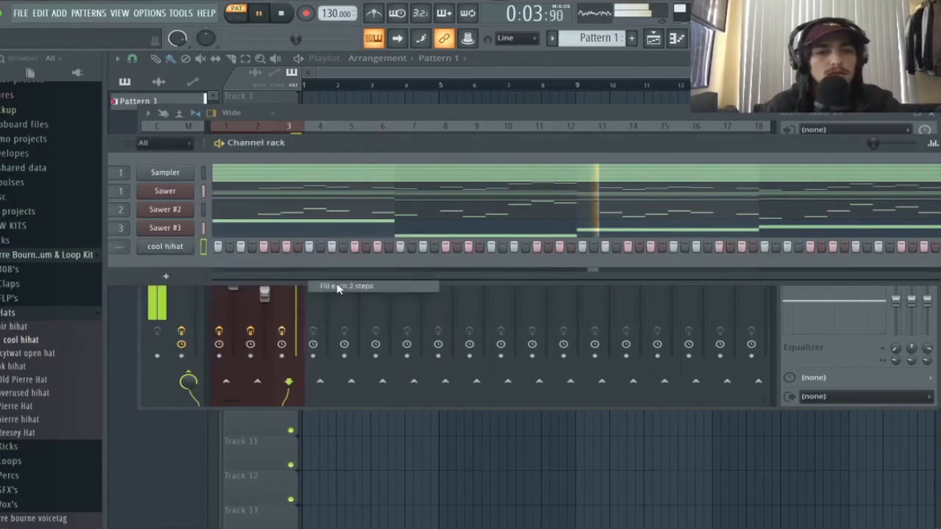
- Audition hat samples and add the icytwat open hat as a new channel
{"action": "left_click", "coordinate": [53, 356]}
{"action": "left_click", "coordinate": [49, 382]}
{"action": "left_click", "coordinate": [47, 355]}
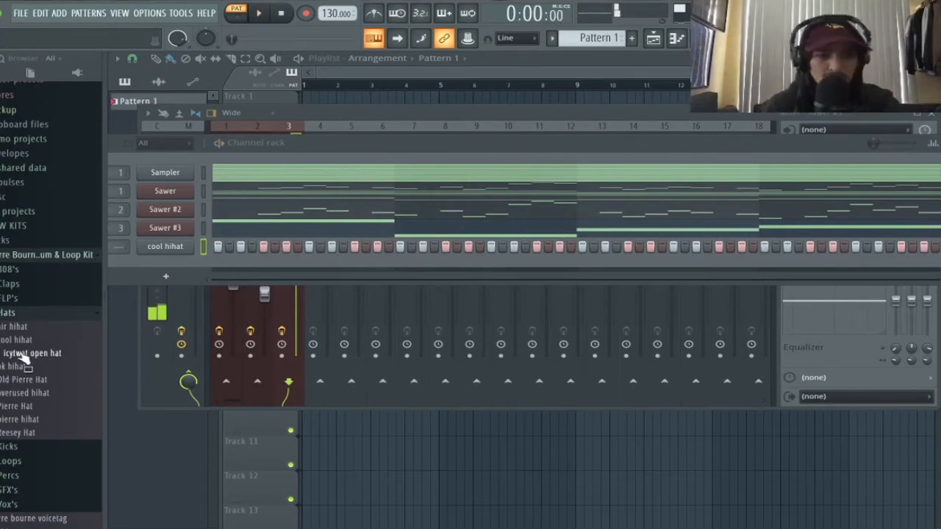
{"action": "left_click_drag", "start_coordinate": [30, 360], "coordinate": [168, 275]}
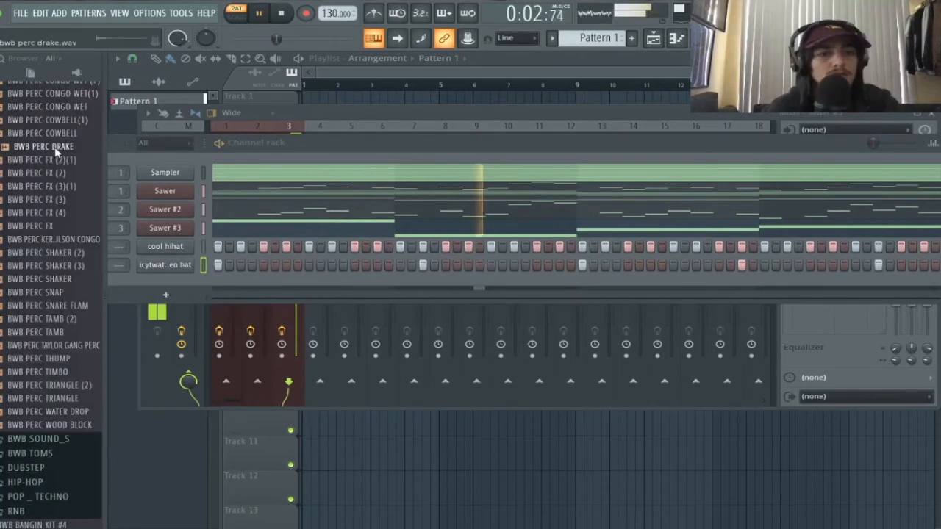
- Audition the BWB PERC samples and add BWB PERC FX as a new channel
{"action": "left_click", "coordinate": [56, 160]}
{"action": "left_click", "coordinate": [56, 174]}
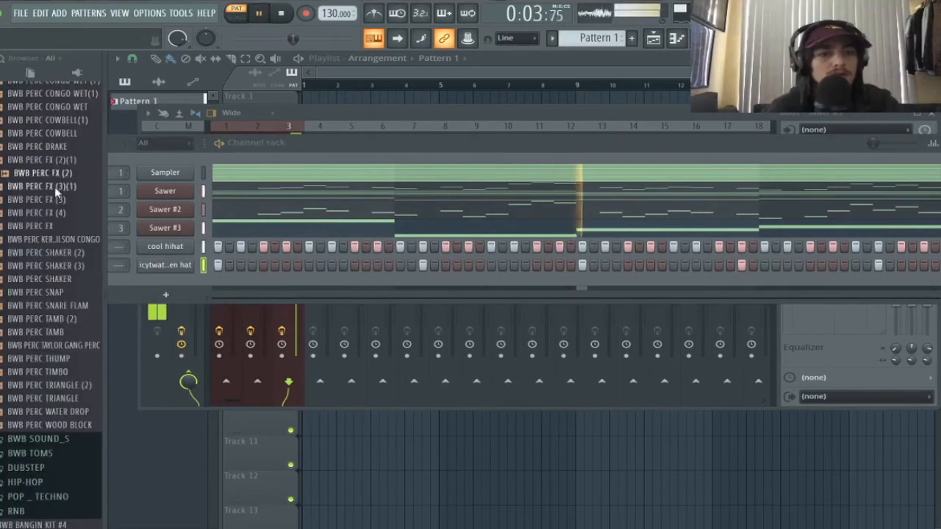
{"action": "left_click", "coordinate": [56, 188]}
{"action": "left_click", "coordinate": [55, 201]}
{"action": "left_click", "coordinate": [53, 215]}
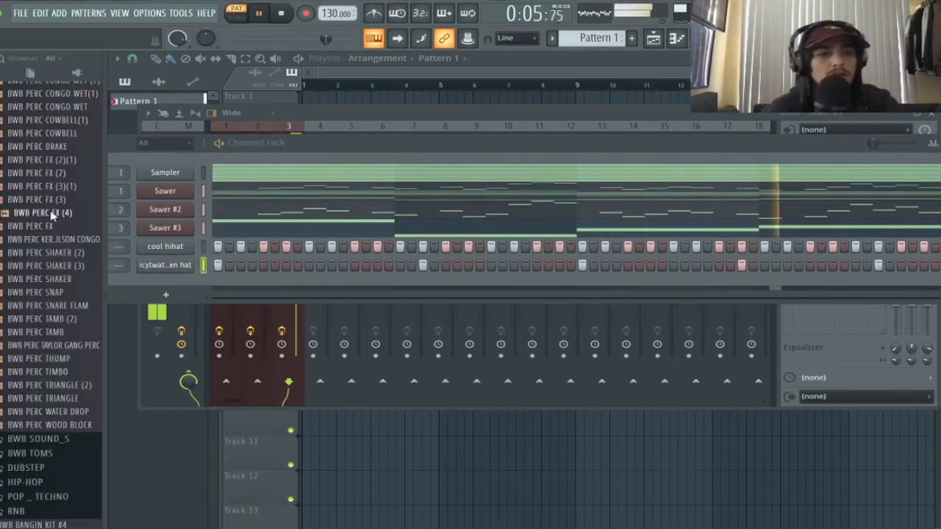
{"action": "left_click", "coordinate": [53, 227]}
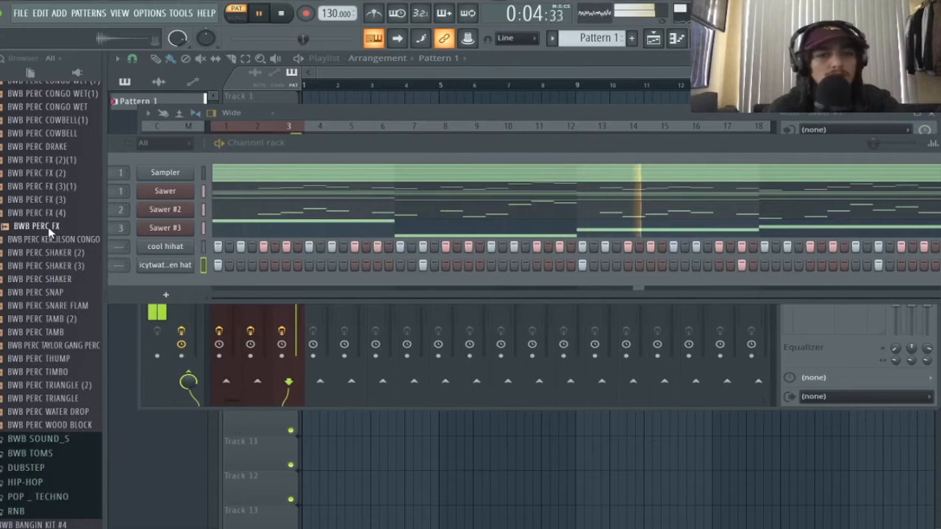
{"action": "key", "text": "space"}
{"action": "left_click_drag", "start_coordinate": [50, 233], "coordinate": [203, 287]}
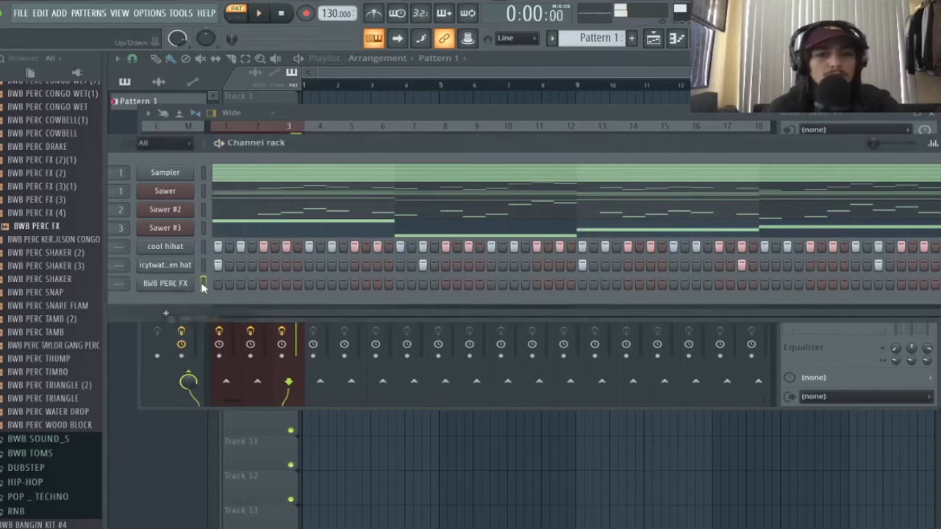
- Add the PV_Snare2 sample as a new channel
{"action": "key", "text": "space"}
{"action": "scroll", "coordinate": [22, 426], "scroll_direction": "down", "scroll_amount": 10}
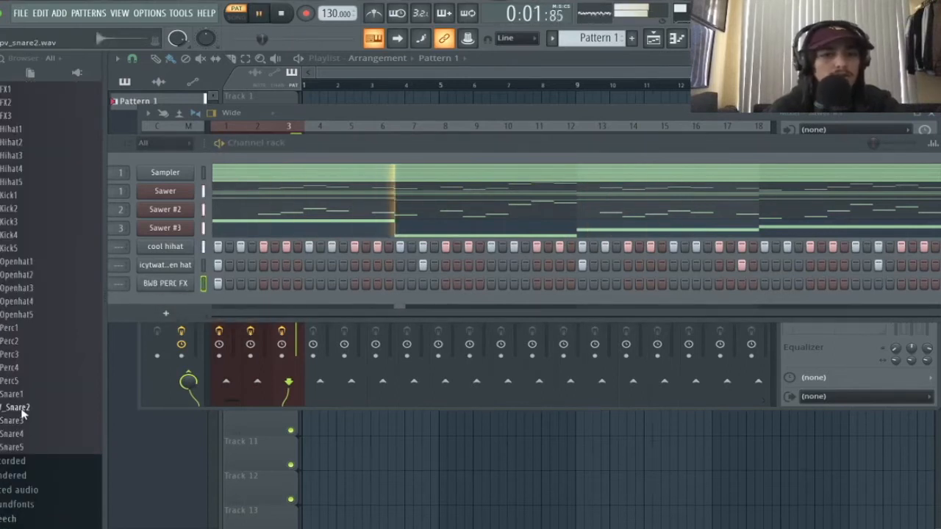
{"action": "left_click_drag", "start_coordinate": [22, 412], "coordinate": [166, 303]}
- Place two PV_Snare2 snare hits in the bar
{"action": "key", "text": "space"}
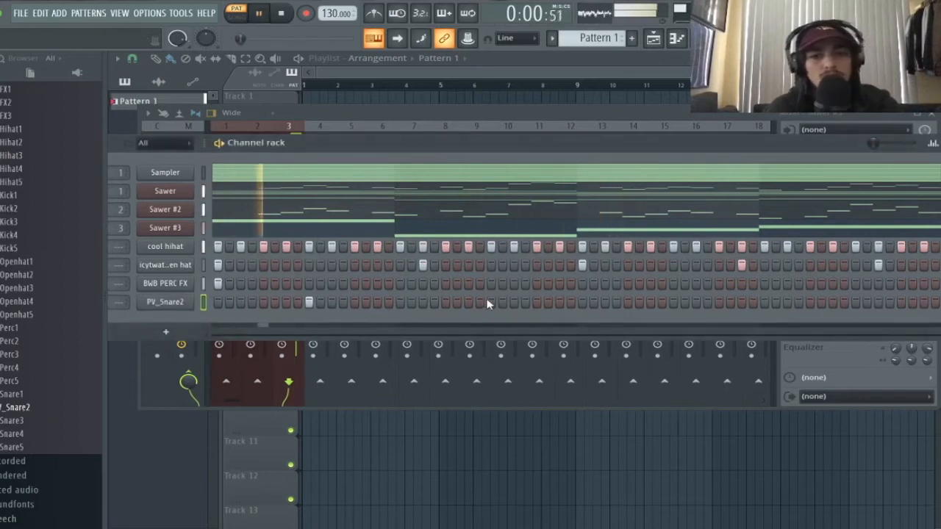
{"action": "left_click", "coordinate": [490, 303]}
{"action": "left_click", "coordinate": [674, 302]}
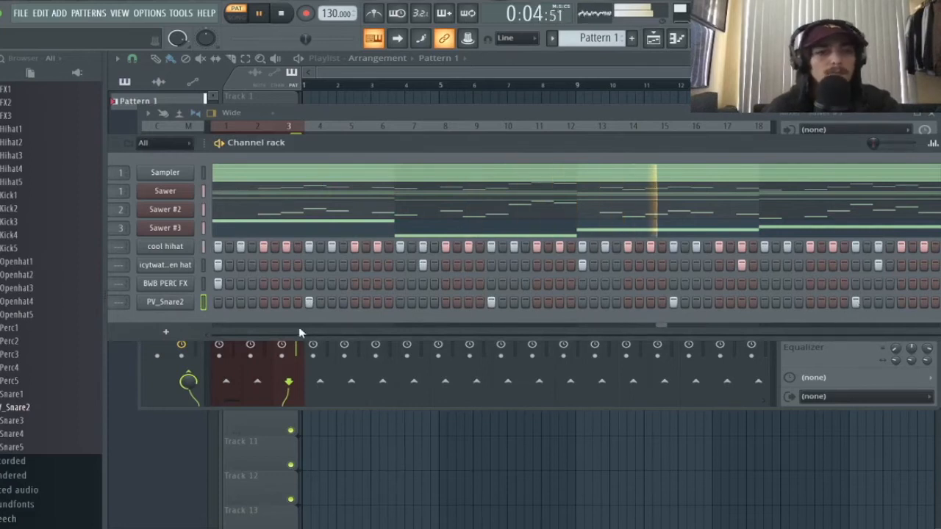
- Add PV_Snare4 as a new channel and place its first two hits
{"action": "left_click", "coordinate": [35, 434]}
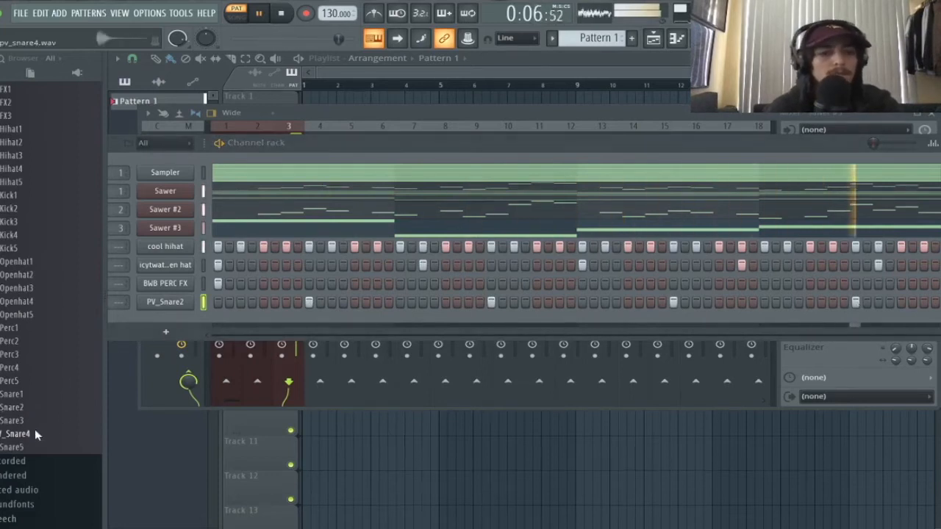
{"action": "left_click_drag", "start_coordinate": [34, 434], "coordinate": [162, 324]}
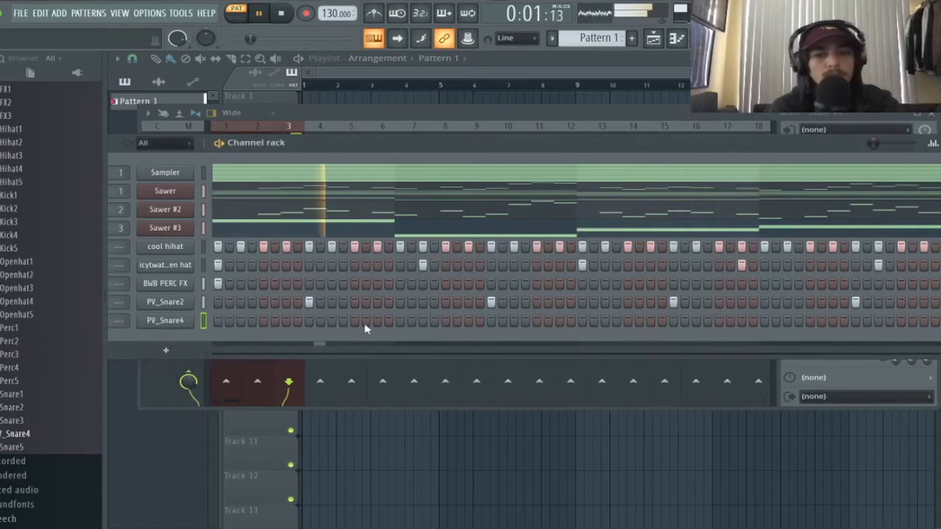
{"action": "left_click", "coordinate": [377, 320]}
{"action": "left_click", "coordinate": [424, 320]}
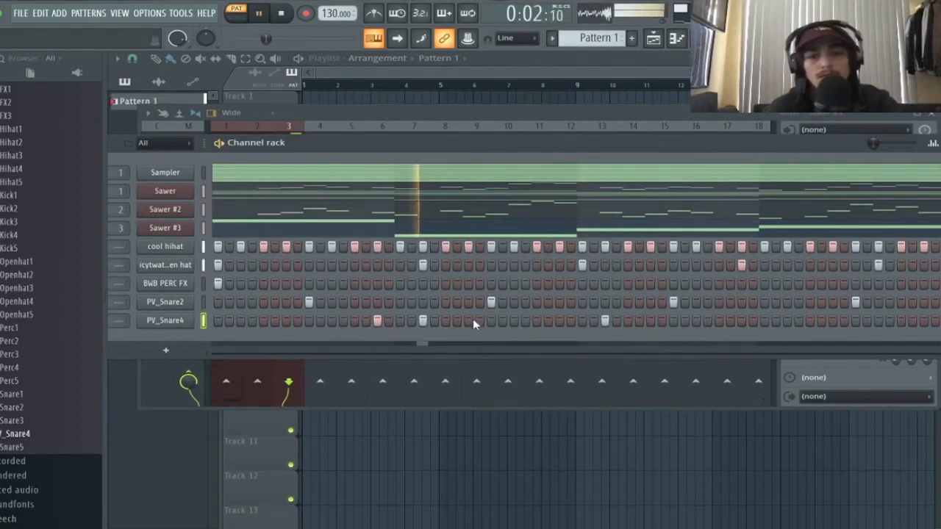
- Add later PV_Snare4 hits and quick snare rolls near the pattern's end
{"action": "left_click_drag", "start_coordinate": [635, 148], "coordinate": [544, 148]}
{"action": "key", "text": "space"}
{"action": "left_click", "coordinate": [653, 321]}
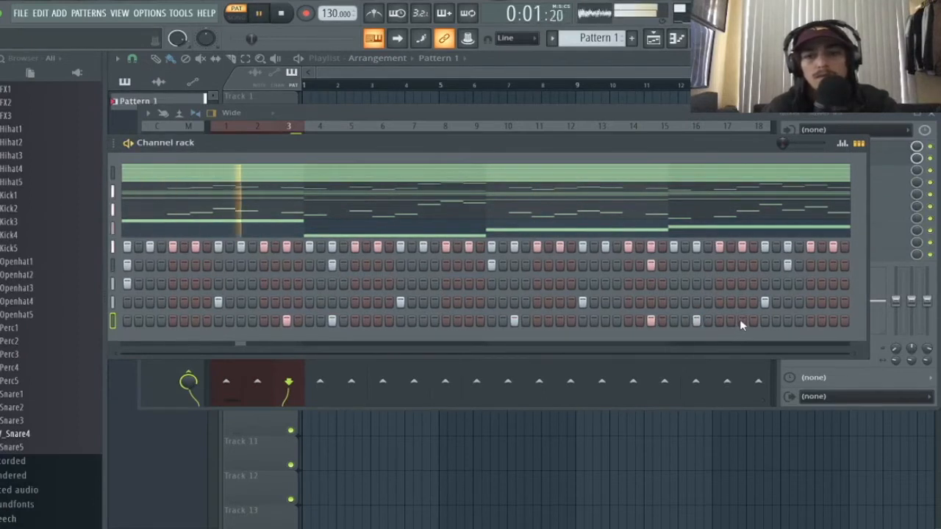
{"action": "left_click", "coordinate": [833, 320]}
{"action": "left_click", "coordinate": [844, 320]}
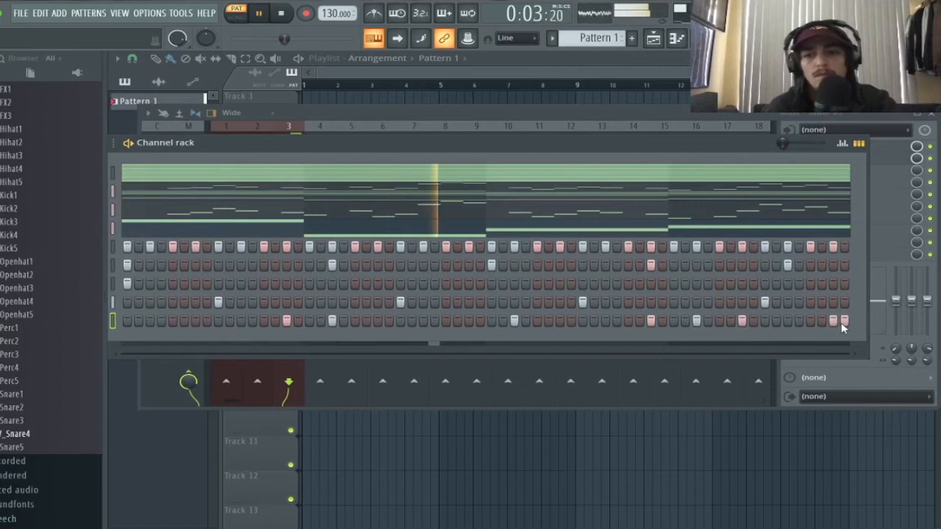
{"action": "left_click", "coordinate": [731, 320]}
{"action": "left_click", "coordinate": [753, 321]}
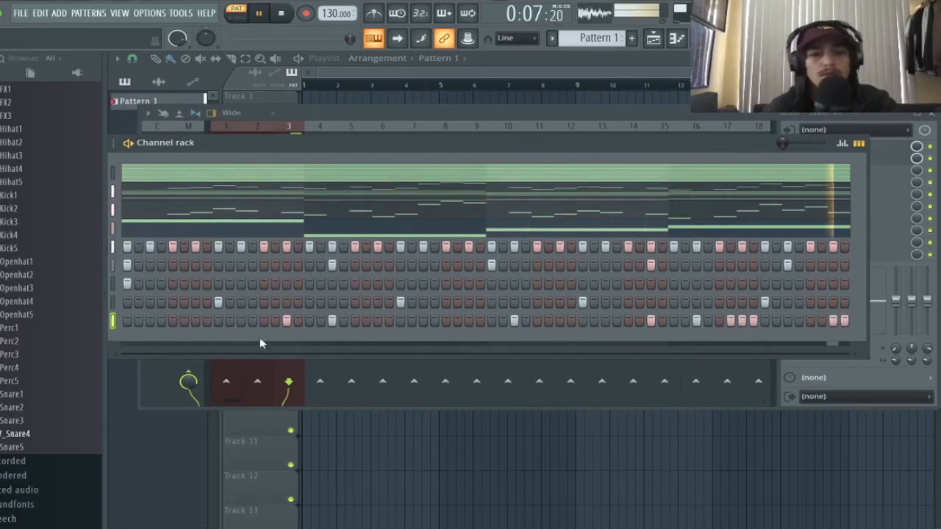
{"action": "left_click_drag", "start_coordinate": [275, 145], "coordinate": [298, 144]}
{"action": "key", "text": "space"}
{"action": "right_click", "coordinate": [123, 322]}
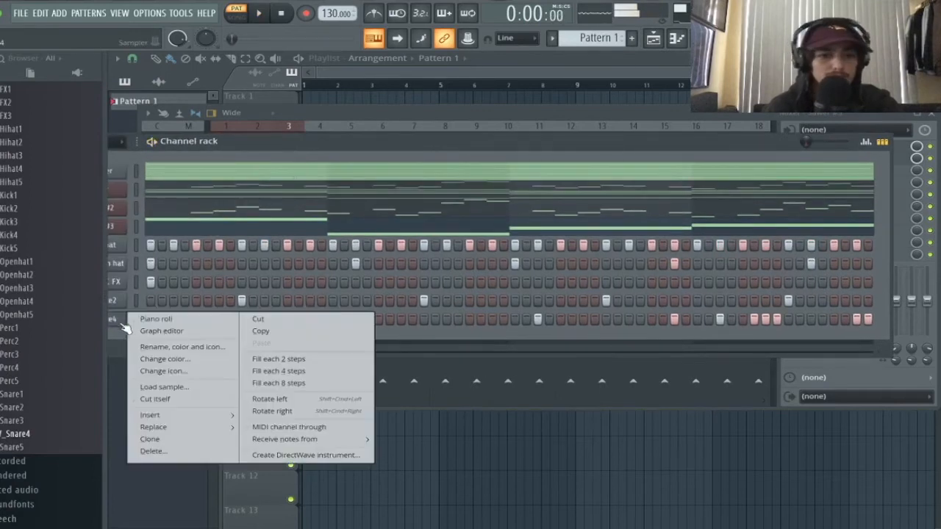
- In the PV_Snare4 piano roll, raise an early snare note from C5 to D5
{"action": "left_click", "coordinate": [155, 319]}
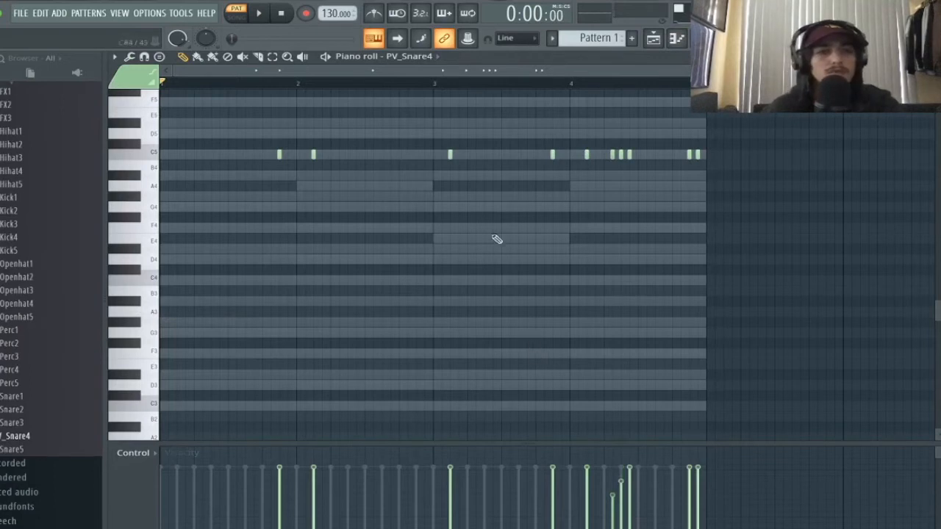
{"action": "scroll", "coordinate": [466, 248], "scroll_direction": "up", "scroll_amount": 5}
{"action": "scroll", "coordinate": [468, 248], "scroll_direction": "down", "scroll_amount": 2}
{"action": "scroll", "coordinate": [466, 248], "scroll_direction": "down", "scroll_amount": 1}
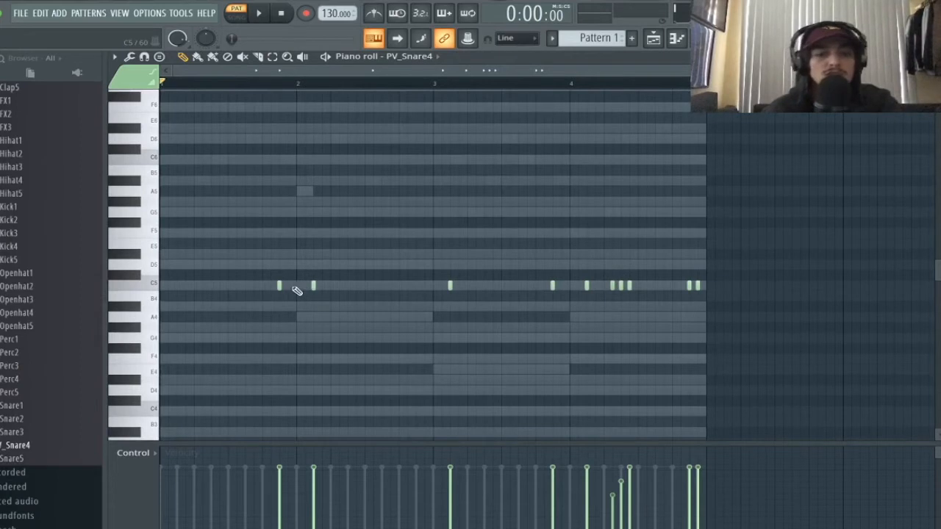
{"action": "key", "text": "space"}
{"action": "left_click_drag", "start_coordinate": [280, 286], "coordinate": [311, 264]}
{"action": "key", "text": "space"}
{"action": "key", "text": "space"}
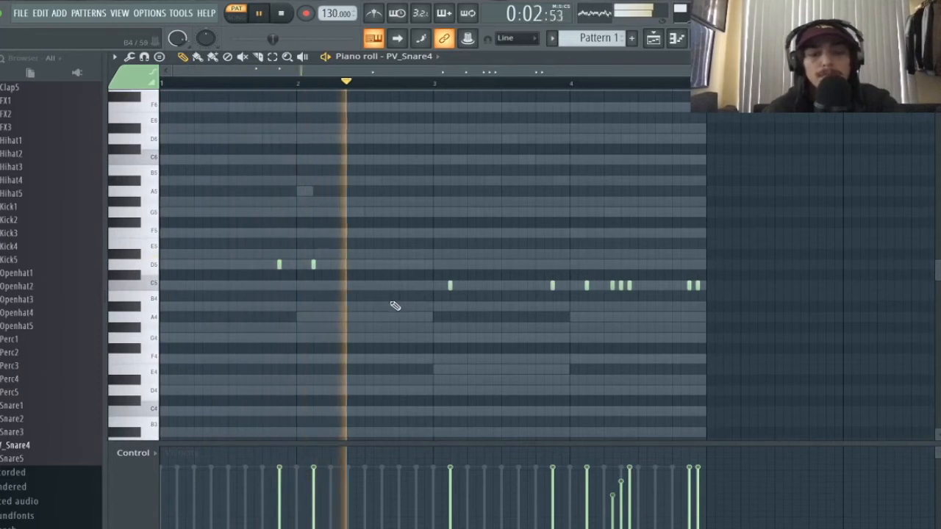
{"action": "key", "text": "space"}
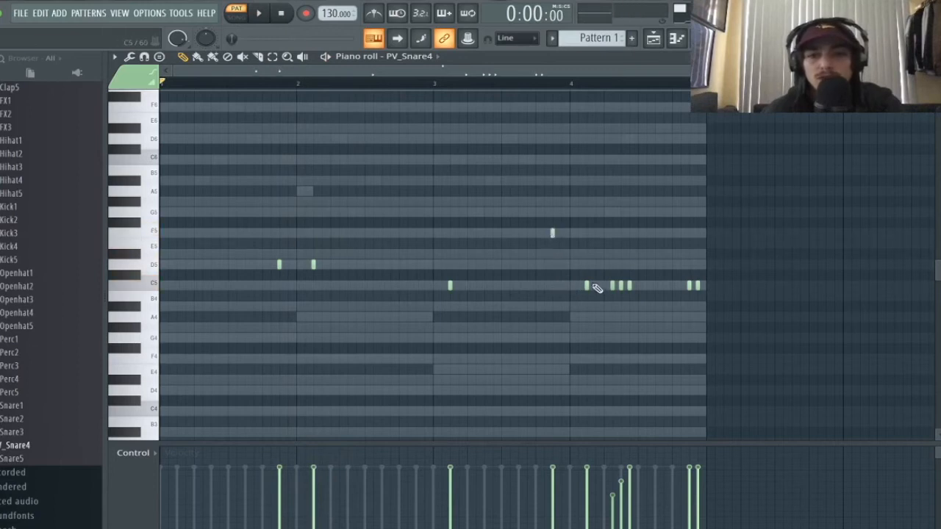
- Move roll notes down to B4 and below F5, boost their velocities, and add ONLY 808 I USE
{"action": "left_click_drag", "start_coordinate": [588, 285], "coordinate": [588, 306]}
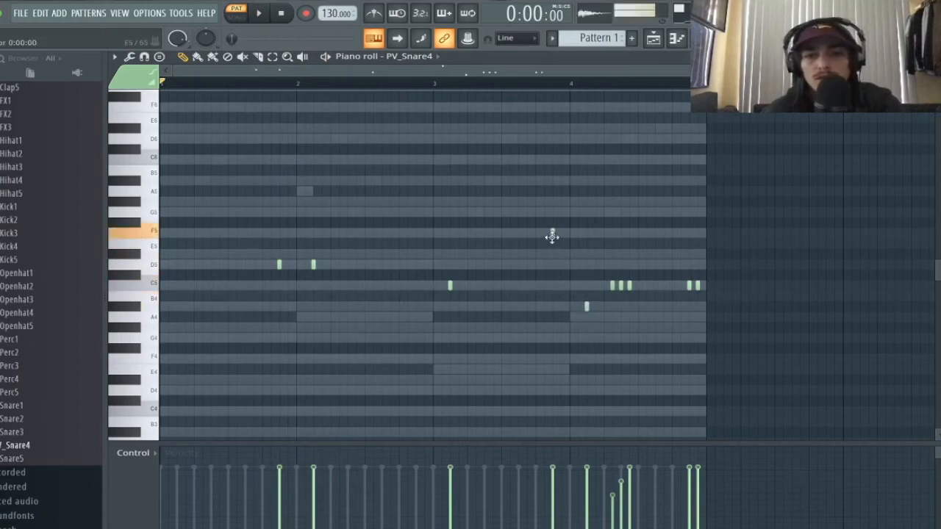
{"action": "left_click_drag", "start_coordinate": [552, 236], "coordinate": [552, 253]}
{"action": "key", "text": "space"}
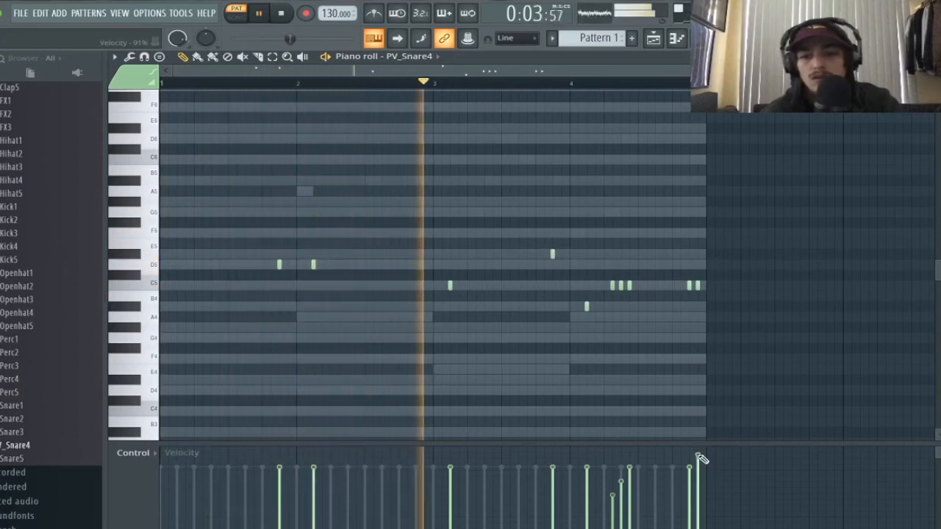
{"action": "left_click", "coordinate": [630, 455]}
{"action": "left_click", "coordinate": [621, 470]}
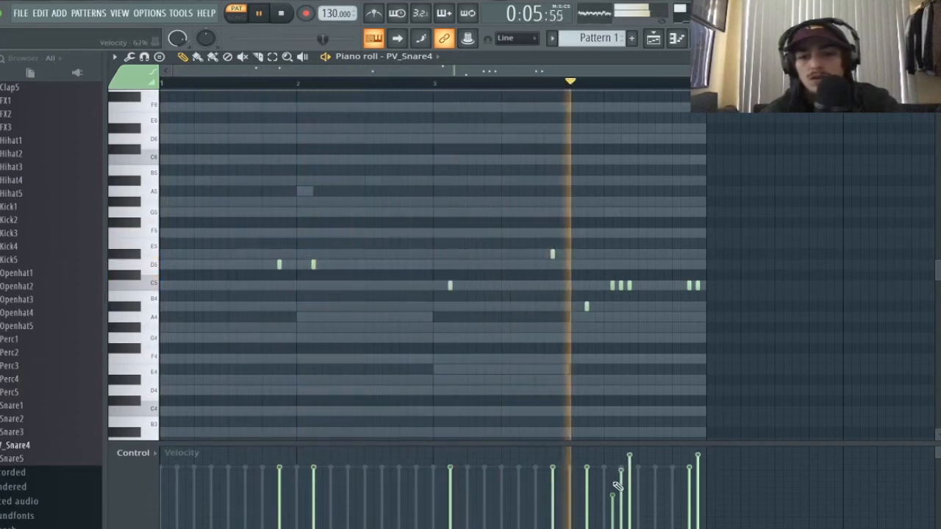
{"action": "left_click", "coordinate": [613, 486]}
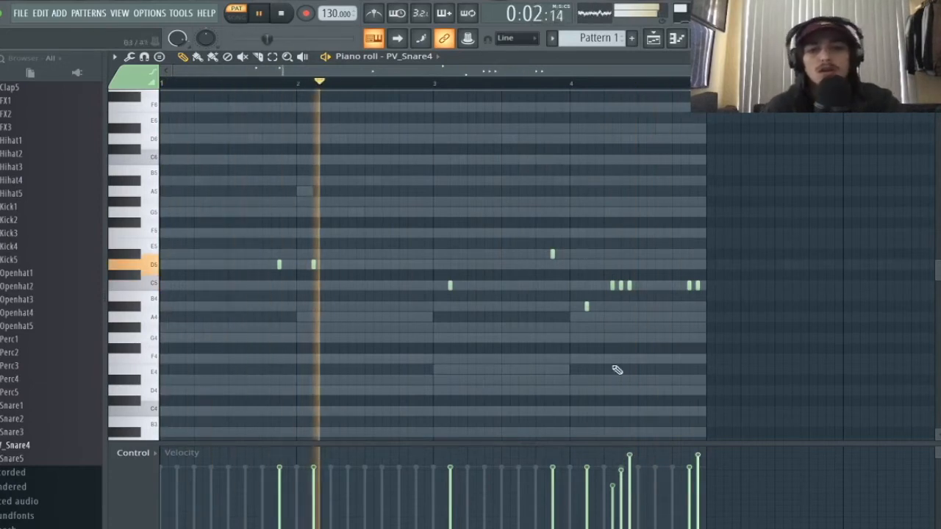
{"action": "left_click_drag", "start_coordinate": [23, 220], "coordinate": [138, 337]}
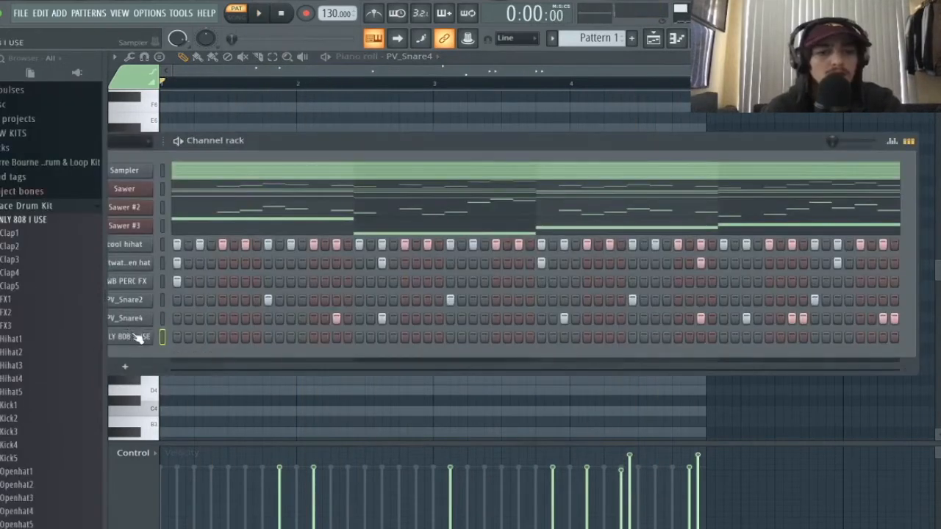
- Check the 808 channel's envelope settings and shorten its F5 note
{"action": "left_click", "coordinate": [136, 337]}
{"action": "left_click", "coordinate": [303, 222]}
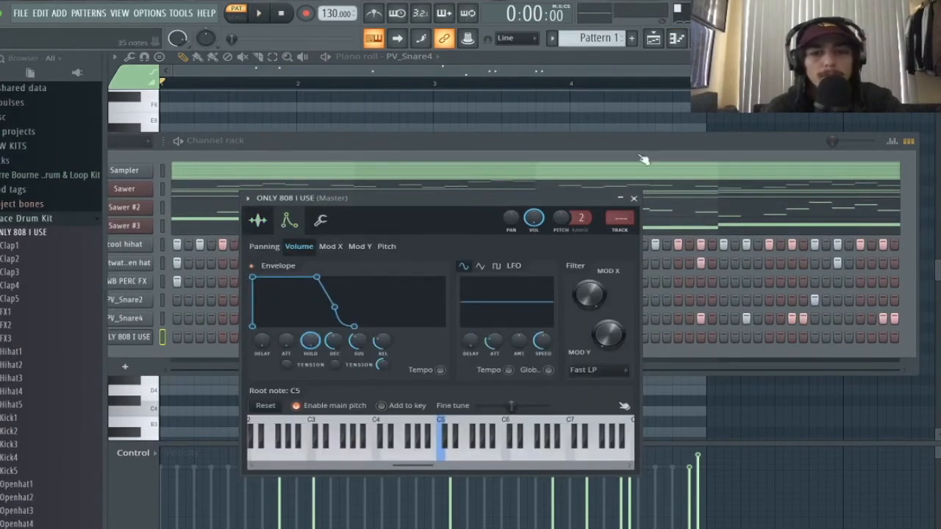
{"action": "left_click", "coordinate": [638, 200]}
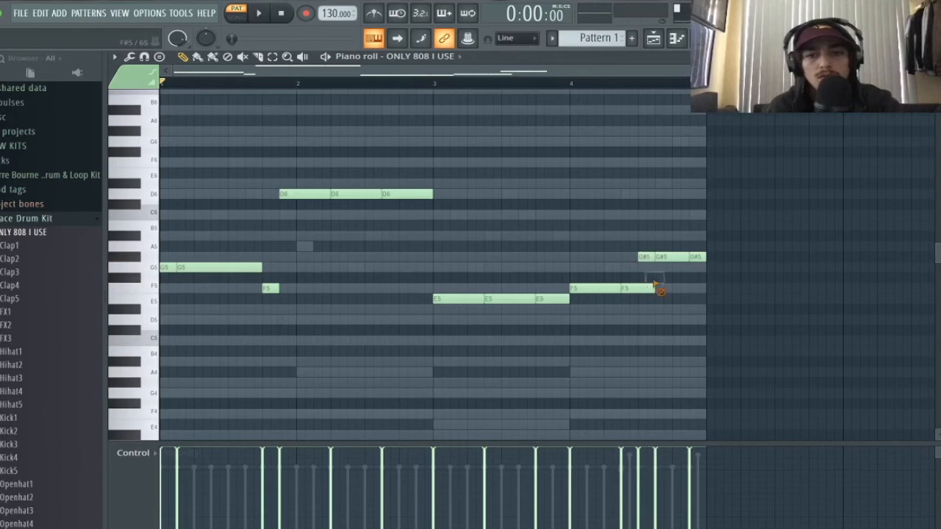
{"action": "left_click_drag", "start_coordinate": [638, 289], "coordinate": [635, 288]}
{"action": "key", "text": "space"}
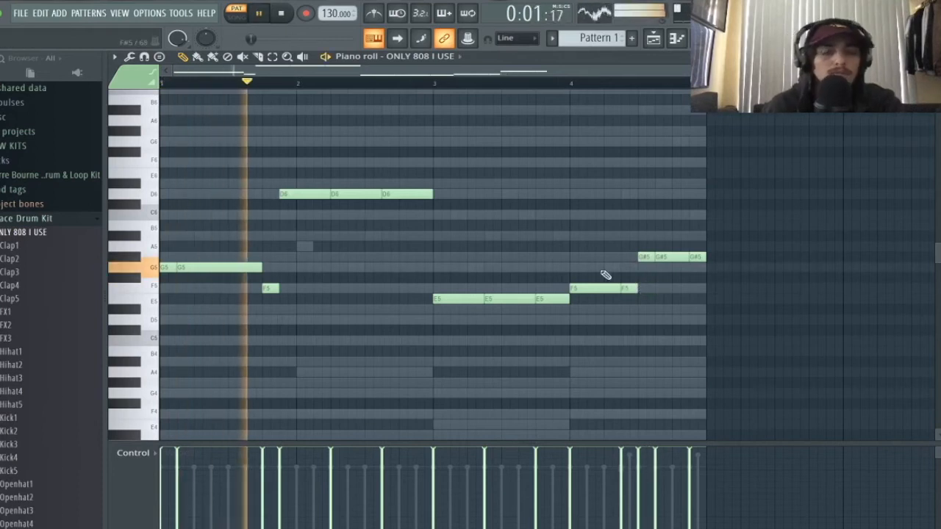
- Delete the unused Sampler channel from the channel rack
{"action": "key", "text": "F6"}
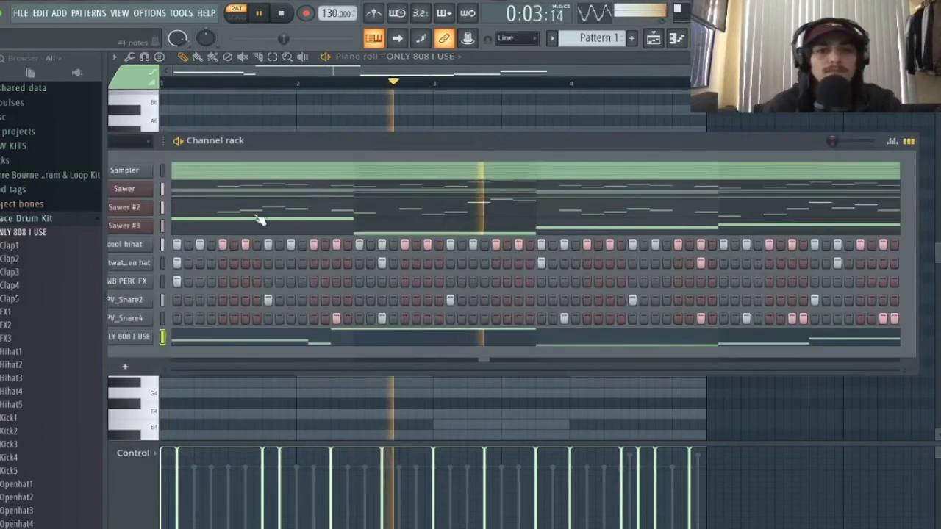
{"action": "left_click_drag", "start_coordinate": [405, 149], "coordinate": [472, 146]}
{"action": "right_click", "coordinate": [191, 166]}
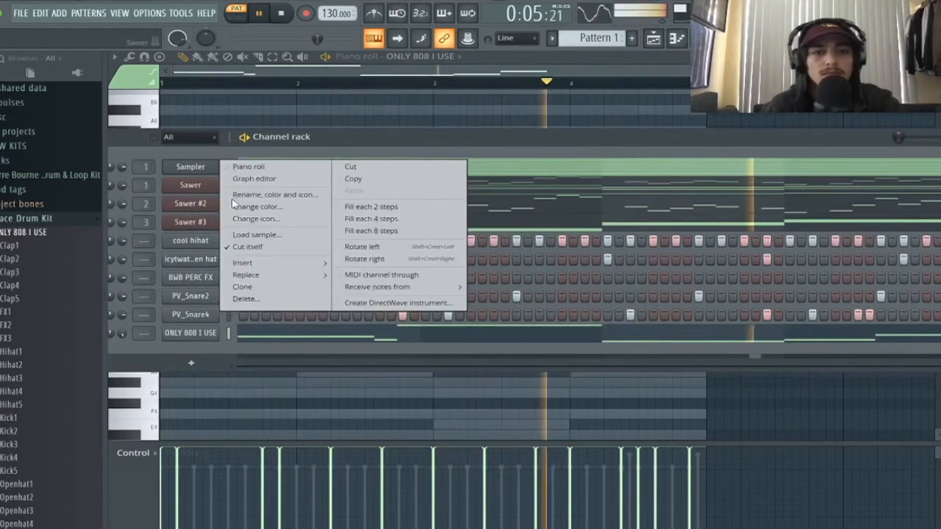
{"action": "left_click", "coordinate": [264, 298]}
{"action": "left_click", "coordinate": [509, 226]}
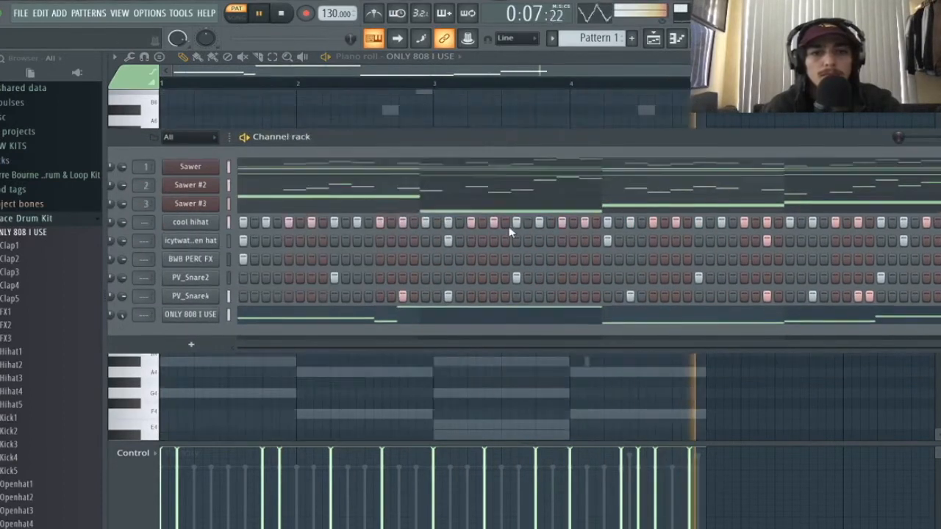
{"action": "key", "text": "space"}
{"action": "key", "text": "F9"}
{"action": "key", "text": "space"}
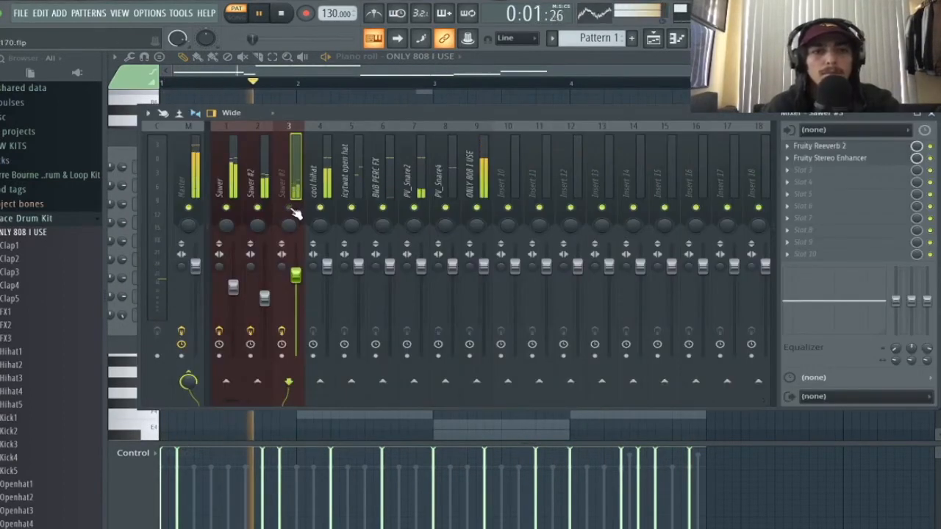
- Load Fruity parametric EQ 2 on Sawer #3 and make band 1 a steep high-pass
{"action": "left_click", "coordinate": [808, 170]}
{"action": "left_click", "coordinate": [653, 125]}
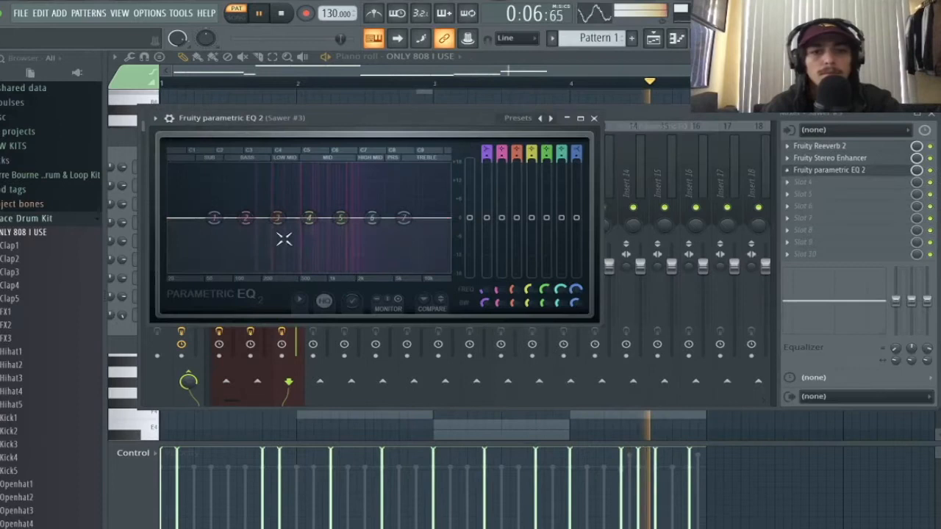
{"action": "right_click", "coordinate": [213, 218]}
{"action": "left_click", "coordinate": [280, 285]}
{"action": "right_click", "coordinate": [214, 219]}
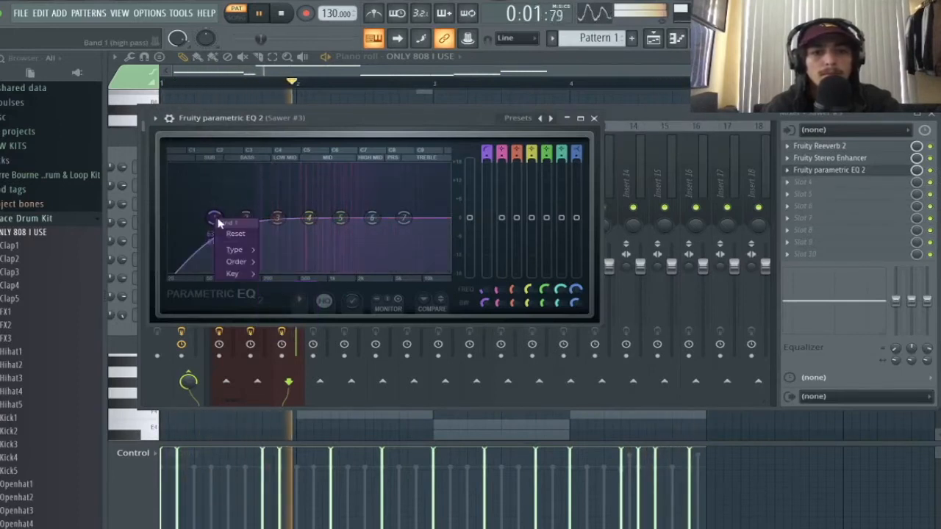
{"action": "mouse_move", "coordinate": [235, 261]}
{"action": "left_click", "coordinate": [275, 262]}
{"action": "key", "text": "space"}
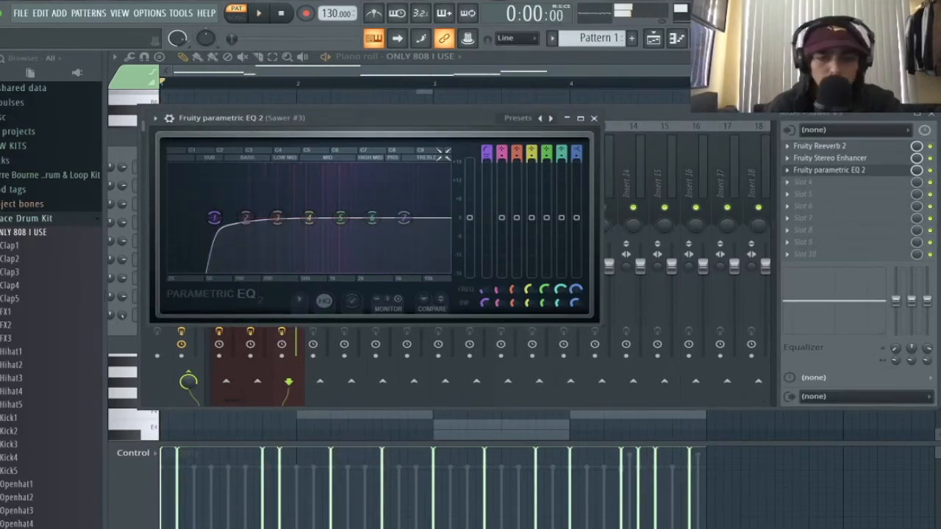
- Raise the high-pass cutoff to near 244 Hz and listen to the filtered Sawer #3
{"action": "left_click_drag", "start_coordinate": [215, 218], "coordinate": [245, 218]}
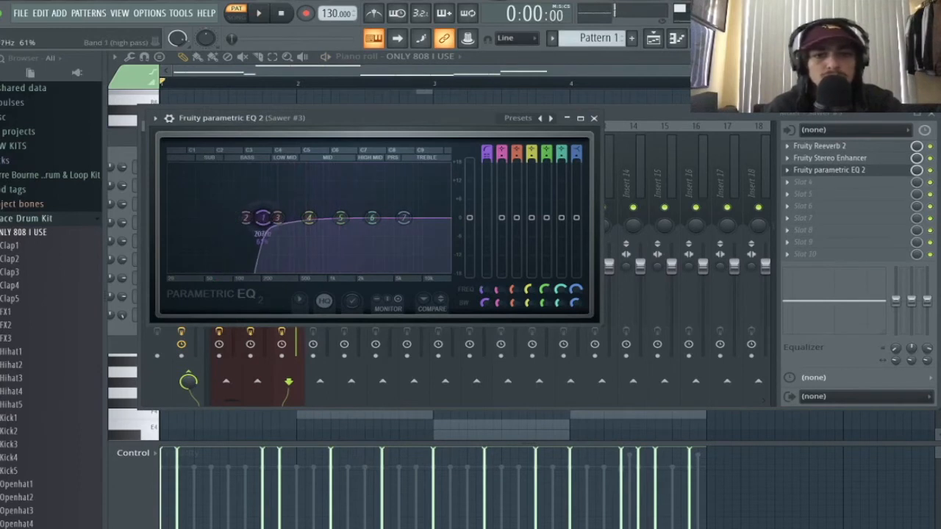
{"action": "left_click", "coordinate": [594, 117]}
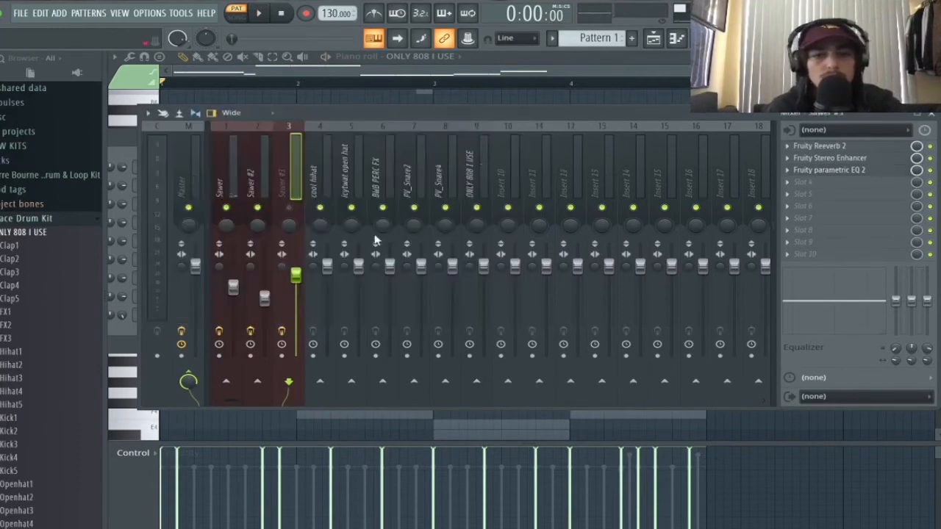
{"action": "key", "text": "space"}
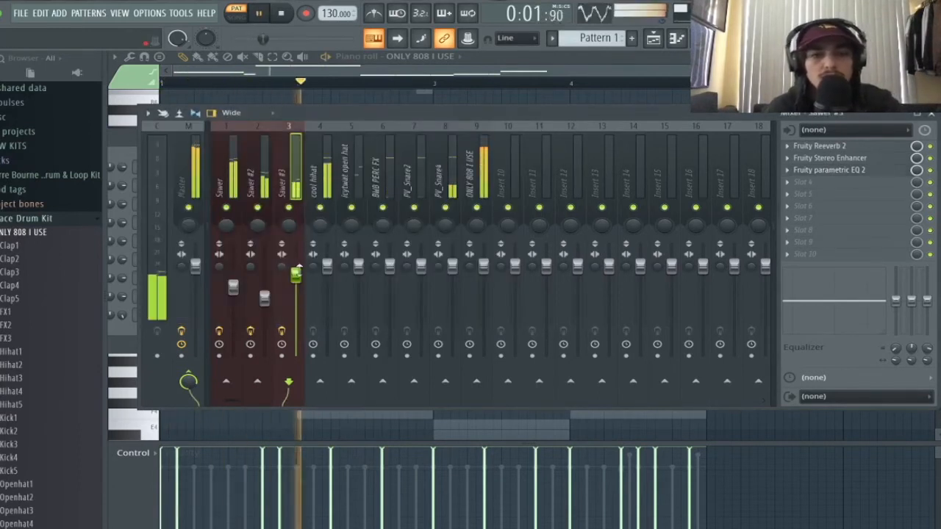
{"action": "key", "text": "space"}
{"action": "left_click", "coordinate": [834, 169]}
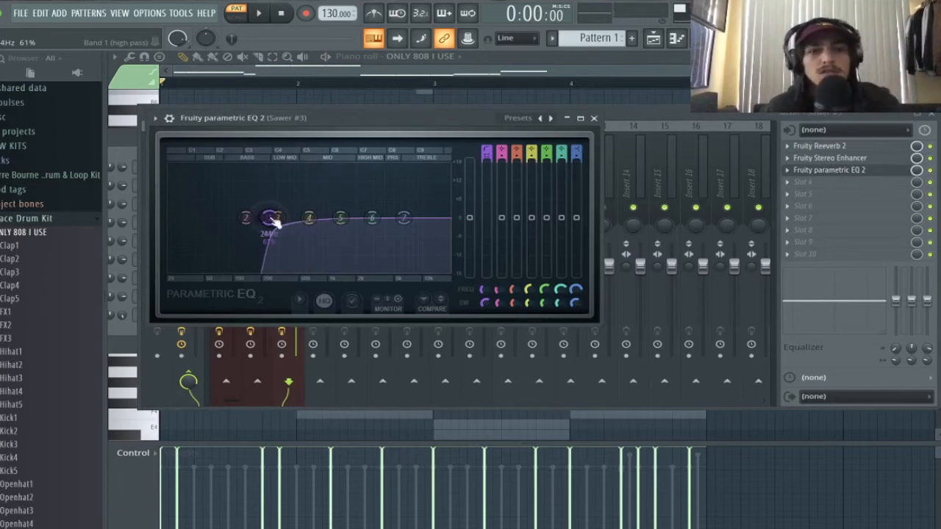
{"action": "key", "text": "space"}
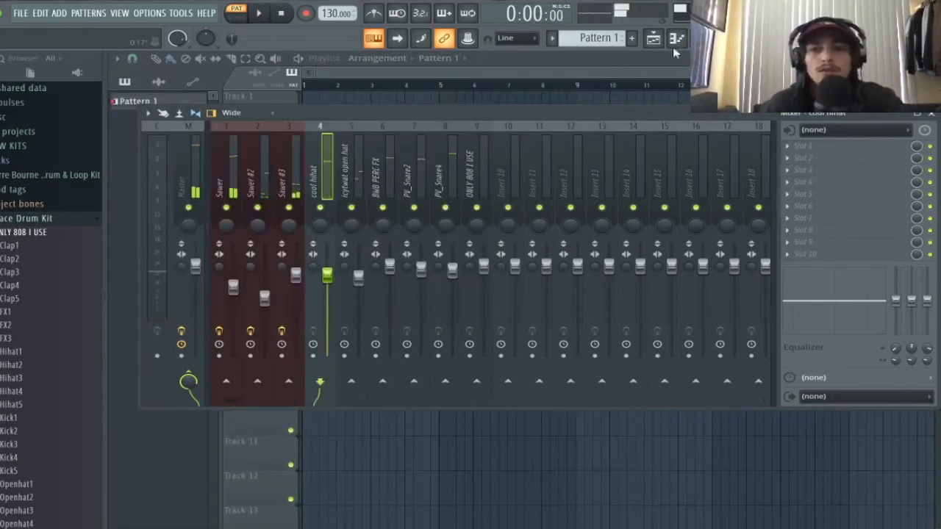
- Open the cool hihat notes in the piano roll and delete the stray E5 note
{"action": "left_click", "coordinate": [701, 38]}
{"action": "left_click_drag", "start_coordinate": [629, 137], "coordinate": [572, 136]}
{"action": "right_click", "coordinate": [160, 224]}
{"action": "left_click", "coordinate": [181, 223]}
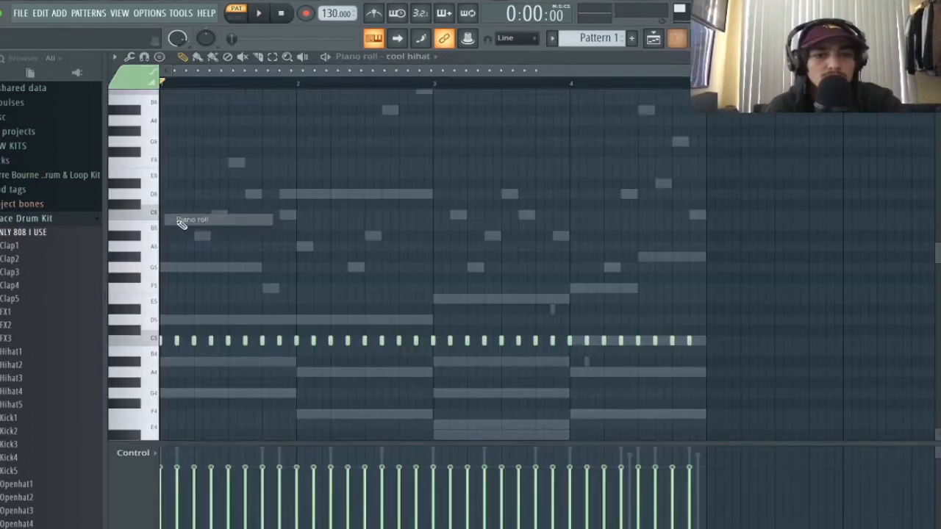
{"action": "key", "text": "space"}
{"action": "left_click", "coordinate": [348, 297]}
{"action": "key", "text": "space"}
{"action": "right_click", "coordinate": [356, 300]}
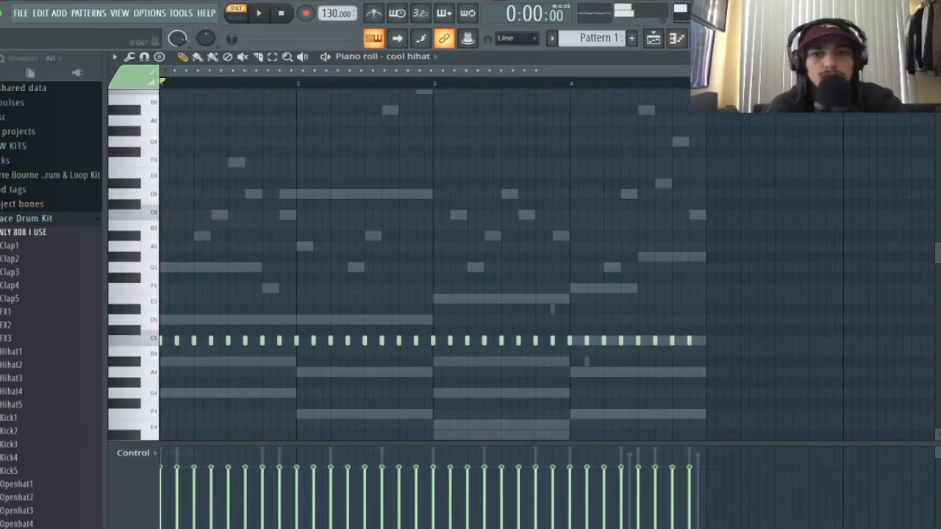
{"action": "scroll", "coordinate": [323, 342], "scroll_direction": "up", "scroll_amount": 3}
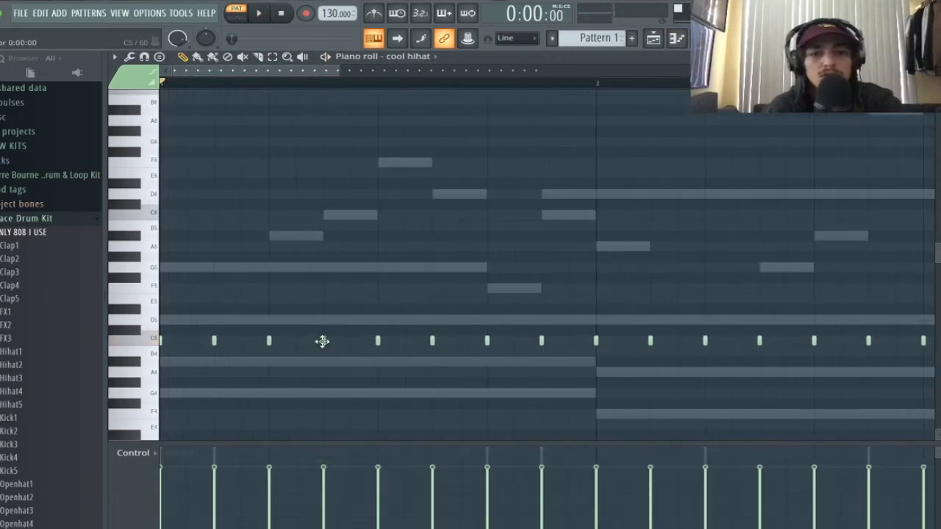
- Add extra C5 hi-hat notes across the bars
{"action": "key", "text": "space"}
{"action": "left_click", "coordinate": [295, 341]}
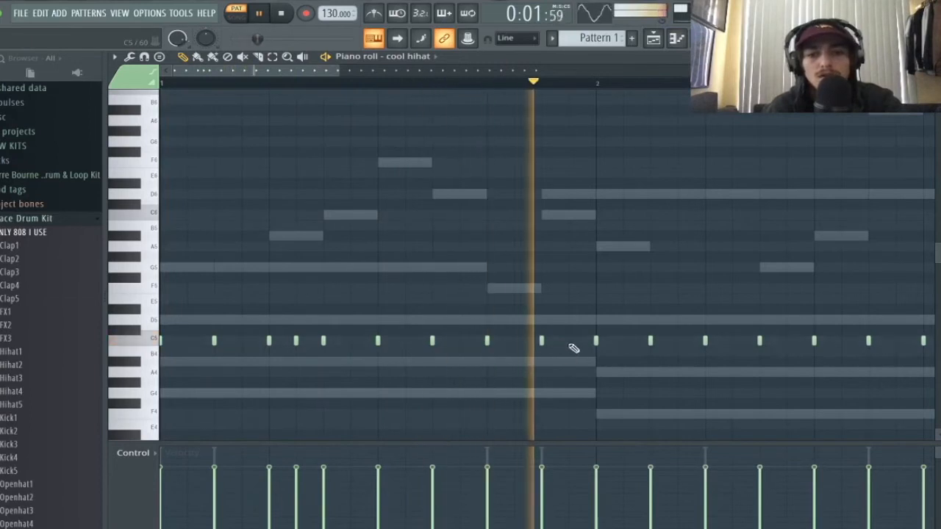
{"action": "left_click", "coordinate": [732, 341]}
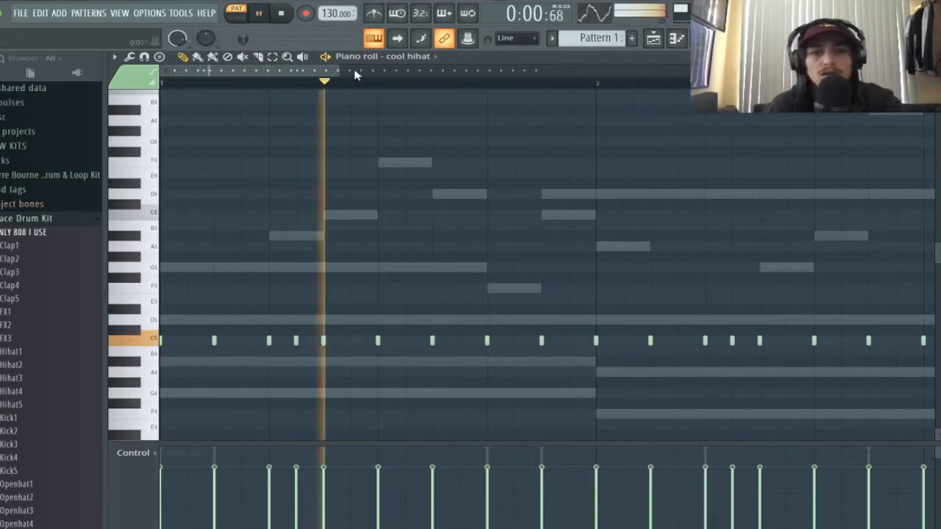
{"action": "scroll", "coordinate": [705, 350], "scroll_direction": "down", "scroll_amount": 2}
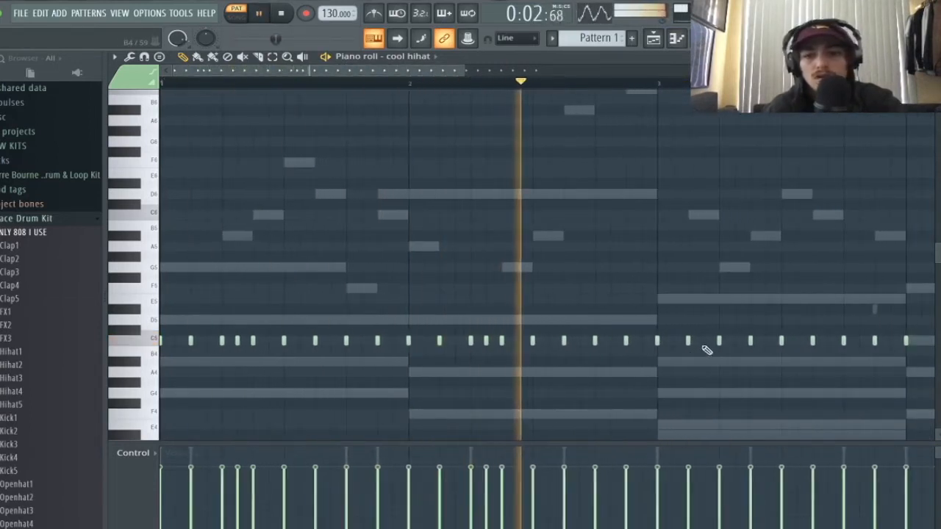
{"action": "left_click", "coordinate": [734, 341]}
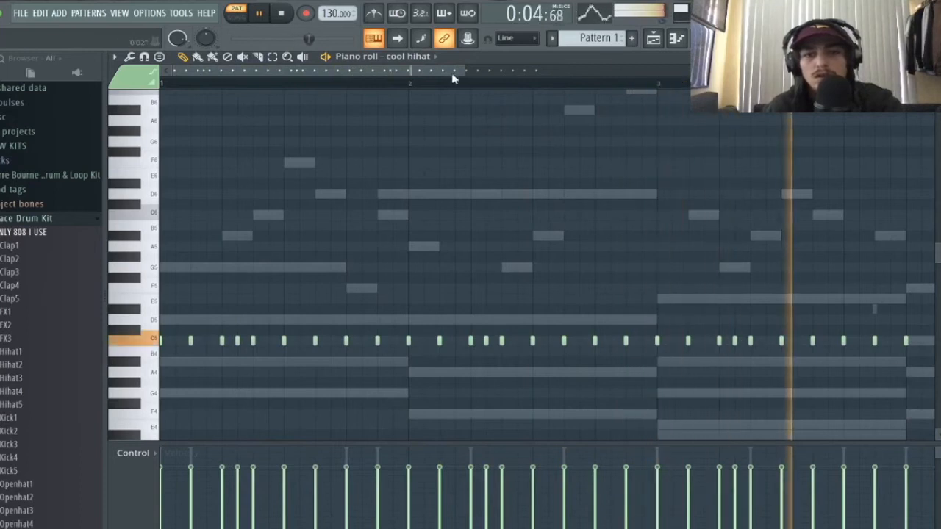
{"action": "left_click_drag", "start_coordinate": [452, 74], "coordinate": [581, 73]}
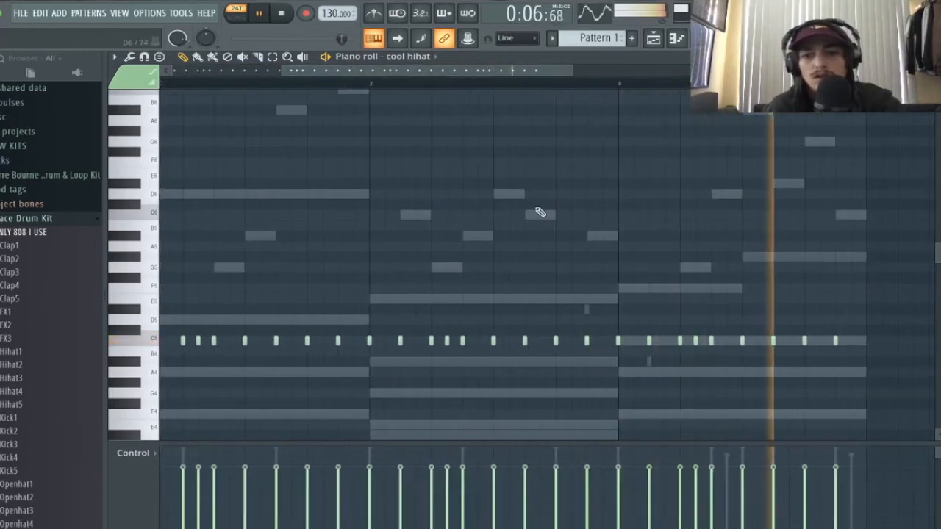
{"action": "left_click_drag", "start_coordinate": [479, 72], "coordinate": [493, 74]}
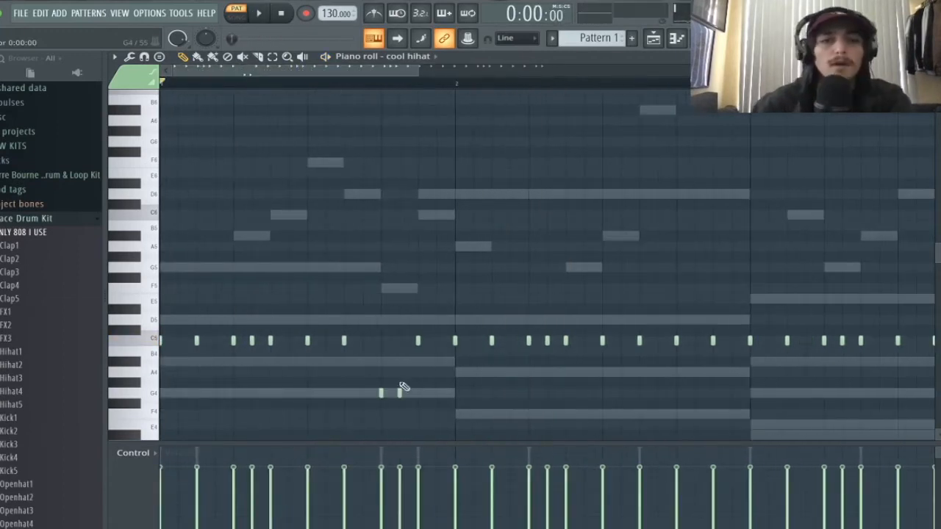
{"action": "left_click_drag", "start_coordinate": [419, 72], "coordinate": [259, 77]}
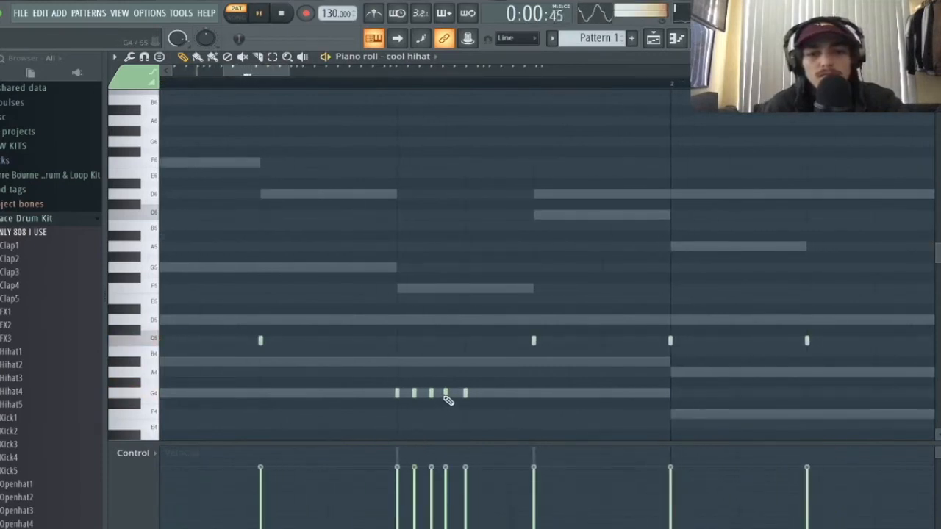
- Zoom the piano roll out to show all bars and play back the hi-hats
{"action": "key", "text": "space"}
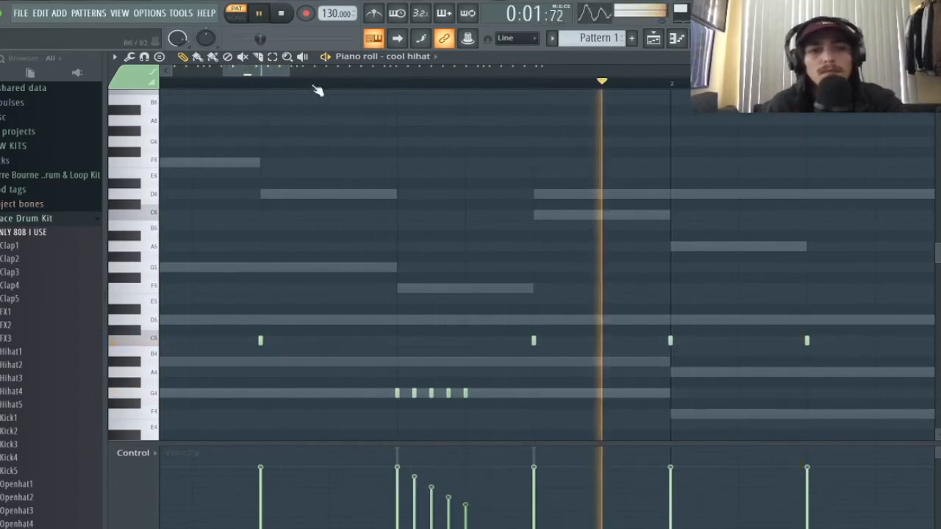
{"action": "left_click_drag", "start_coordinate": [292, 69], "coordinate": [489, 67]}
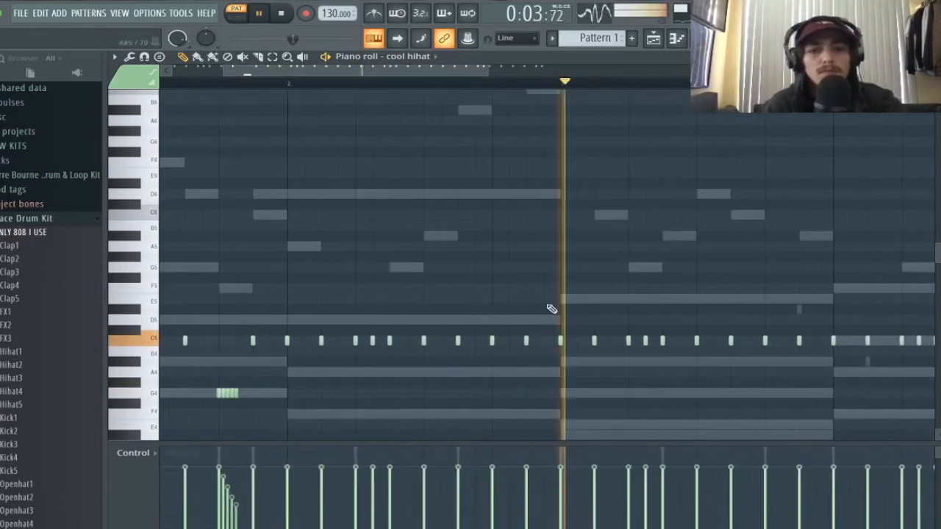
{"action": "key", "text": "space"}
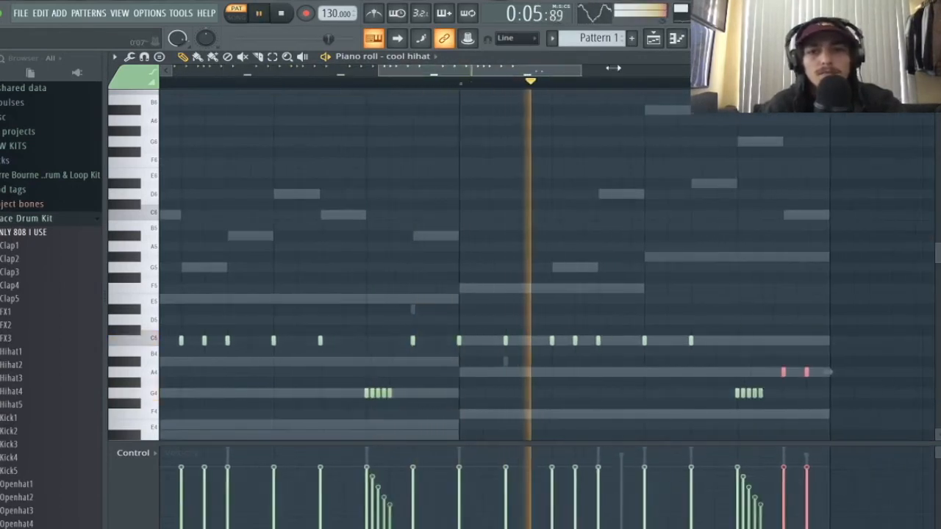
{"action": "left_click_drag", "start_coordinate": [687, 69], "coordinate": [662, 69]}
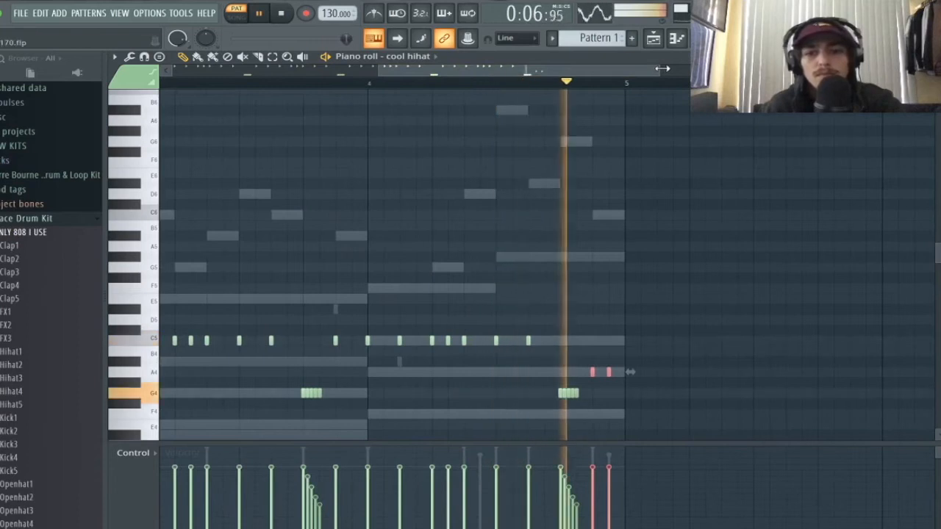
{"action": "left_click_drag", "start_coordinate": [550, 72], "coordinate": [340, 72]}
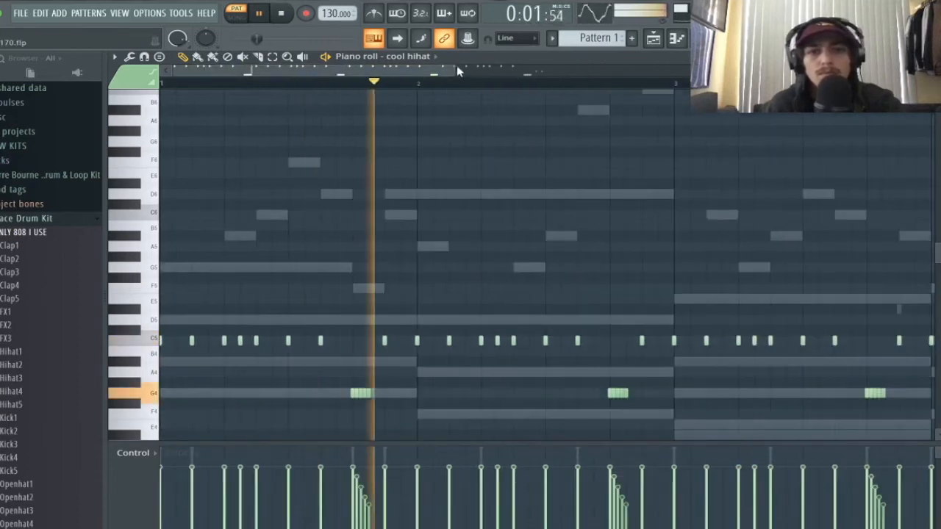
{"action": "left_click_drag", "start_coordinate": [457, 71], "coordinate": [616, 72]}
- Mute the Sawer #3 track and play the beat without it
{"action": "left_click", "coordinate": [724, 39]}
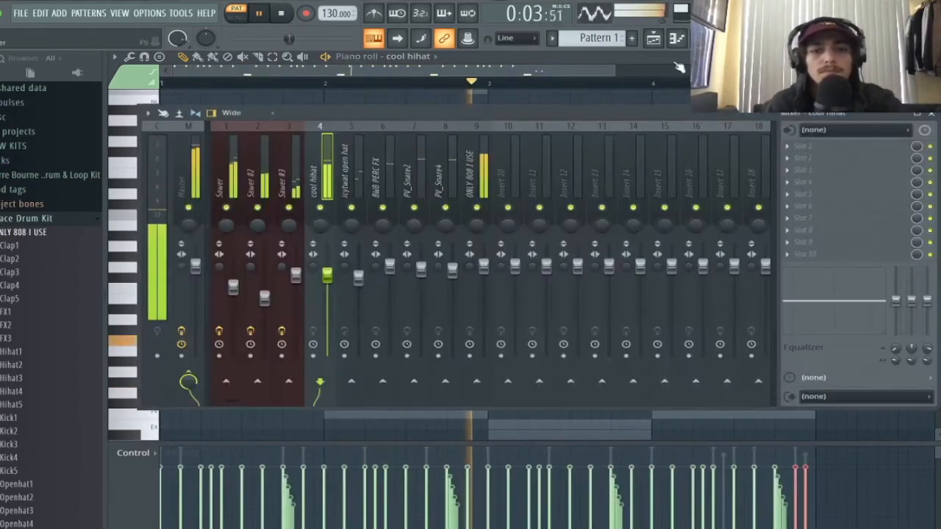
{"action": "key", "text": "space"}
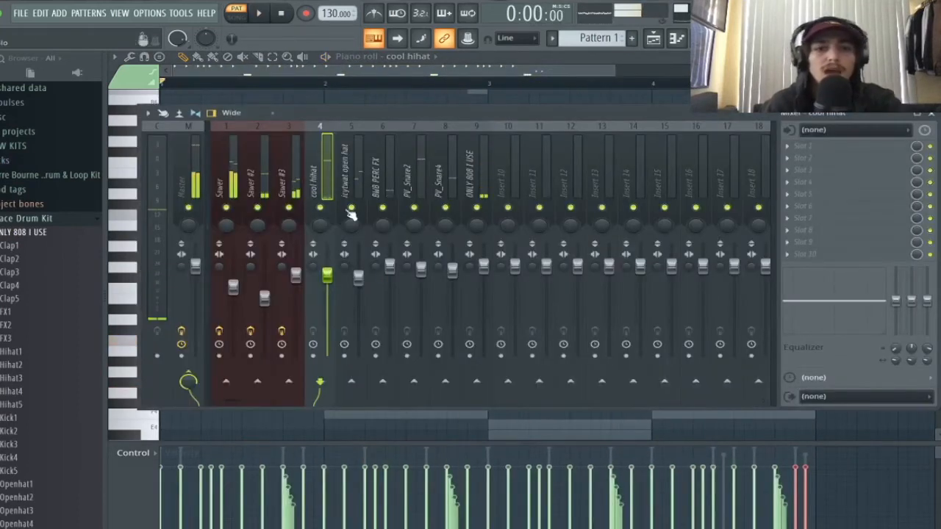
{"action": "left_click", "coordinate": [289, 208]}
{"action": "key", "text": "space"}
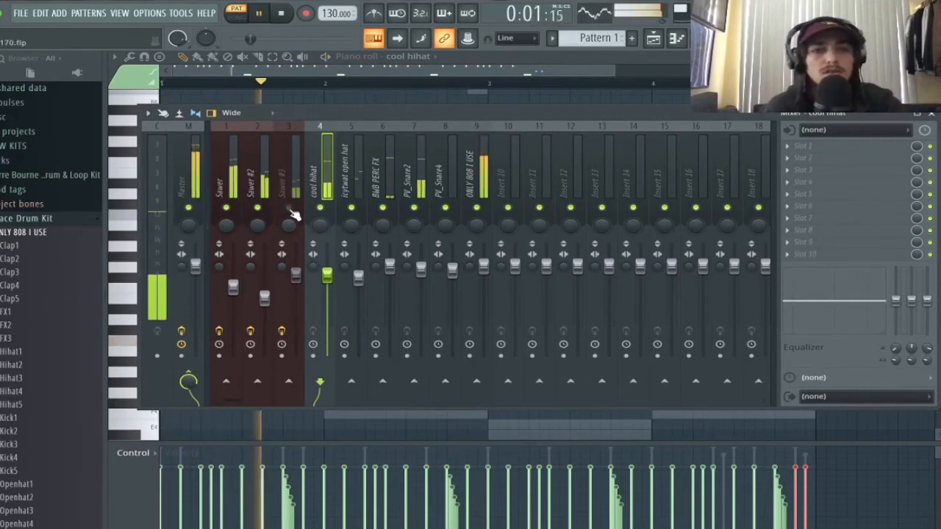
{"action": "key", "text": "F9"}
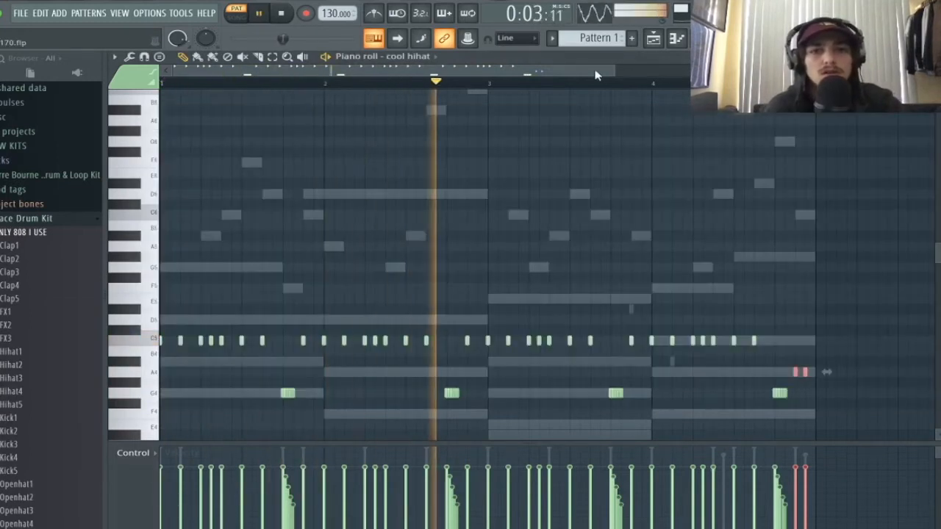
{"action": "left_click_drag", "start_coordinate": [616, 68], "coordinate": [658, 69]}
{"action": "scroll", "coordinate": [671, 164], "scroll_direction": "down", "scroll_amount": 9}
{"action": "scroll", "coordinate": [671, 166], "scroll_direction": "up", "scroll_amount": 8}
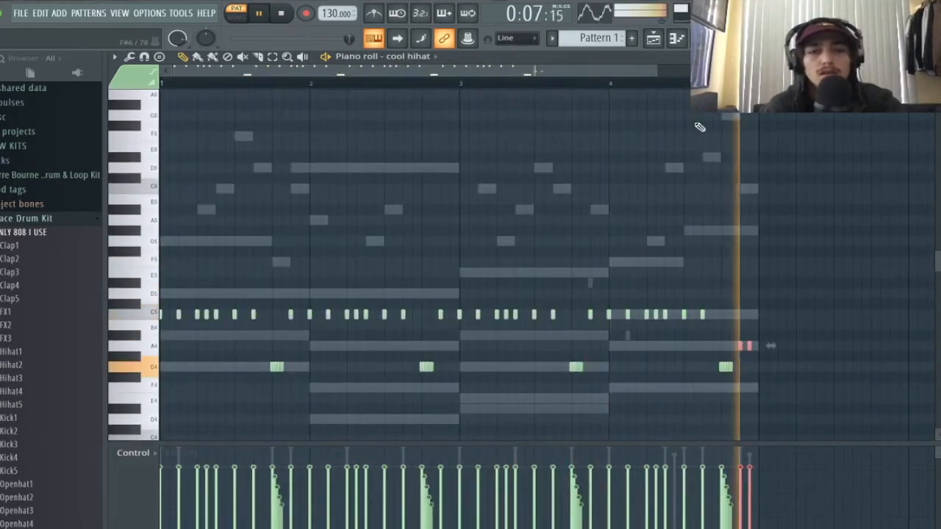
{"action": "key", "text": "space"}
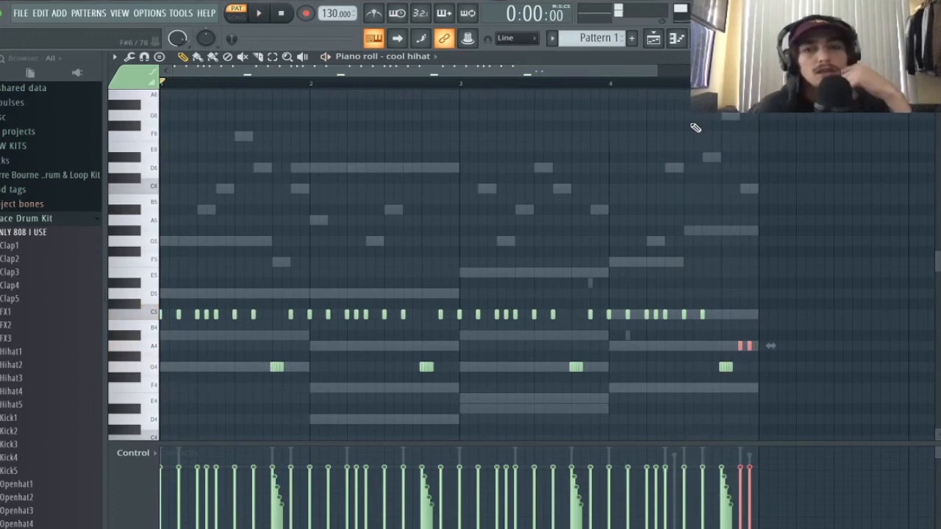
- Select Sawer #3 in the channel rack and bring up the mixer at its insert
{"action": "key", "text": "F6"}
{"action": "mouse_move", "coordinate": [389, 145]}
{"action": "left_mouse_down"}
{"action": "mouse_move", "coordinate": [431, 147]}
{"action": "mouse_move", "coordinate": [401, 149]}
{"action": "left_mouse_up"}
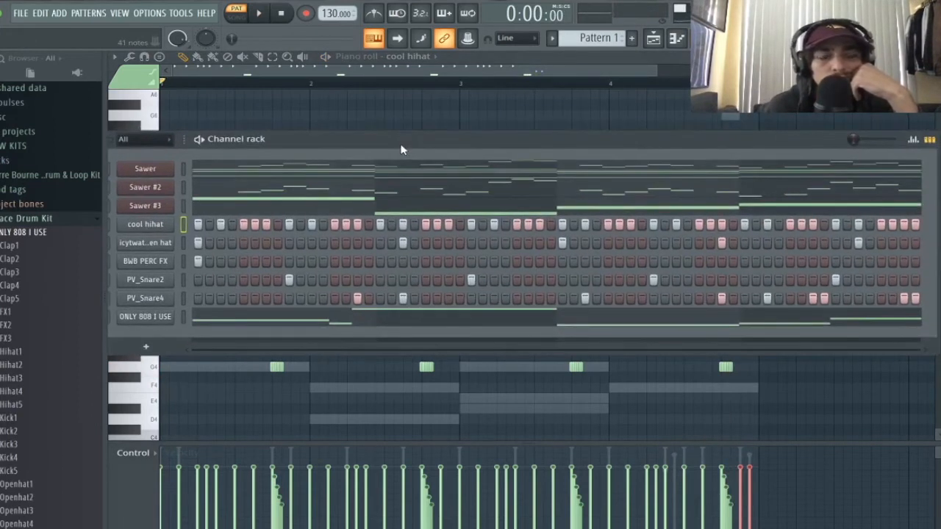
{"action": "left_click", "coordinate": [151, 206]}
{"action": "left_click", "coordinate": [150, 206]}
{"action": "key", "text": "F6"}
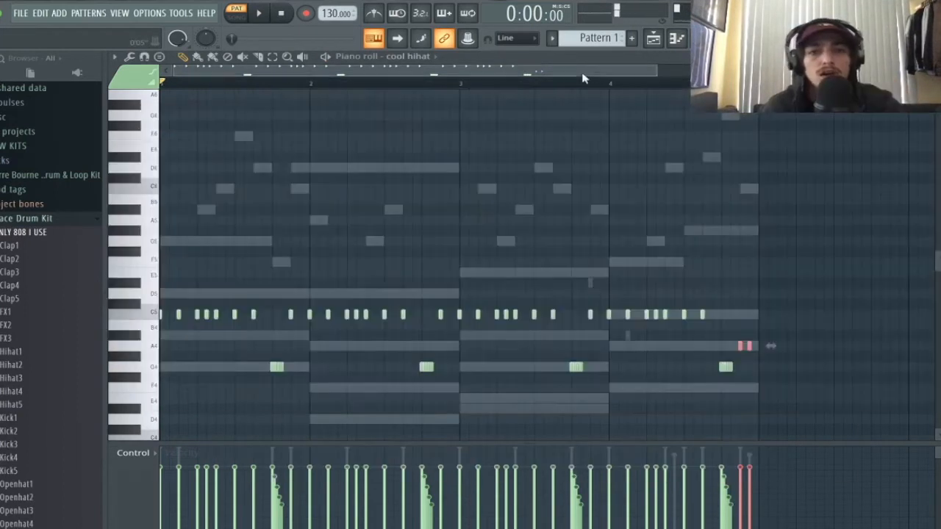
{"action": "key", "text": "F9"}
{"action": "key", "text": "space"}
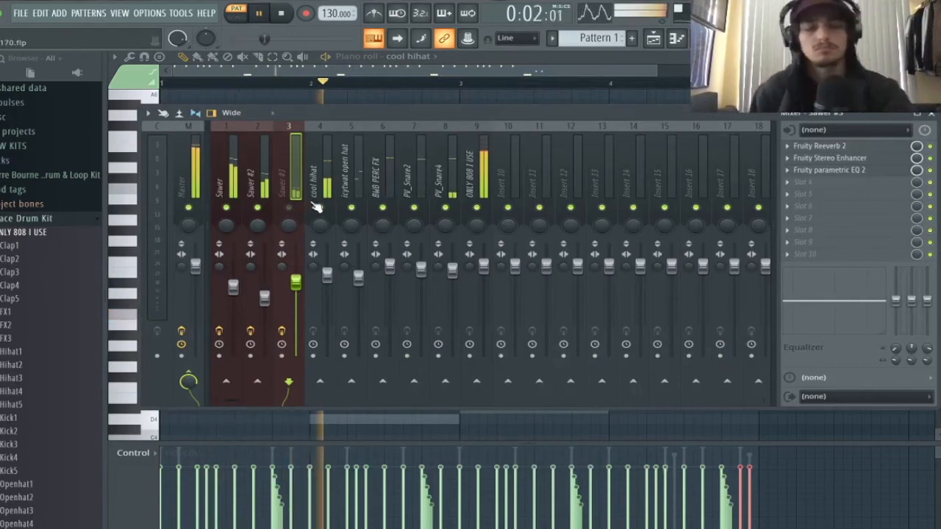
{"action": "key", "text": "space"}
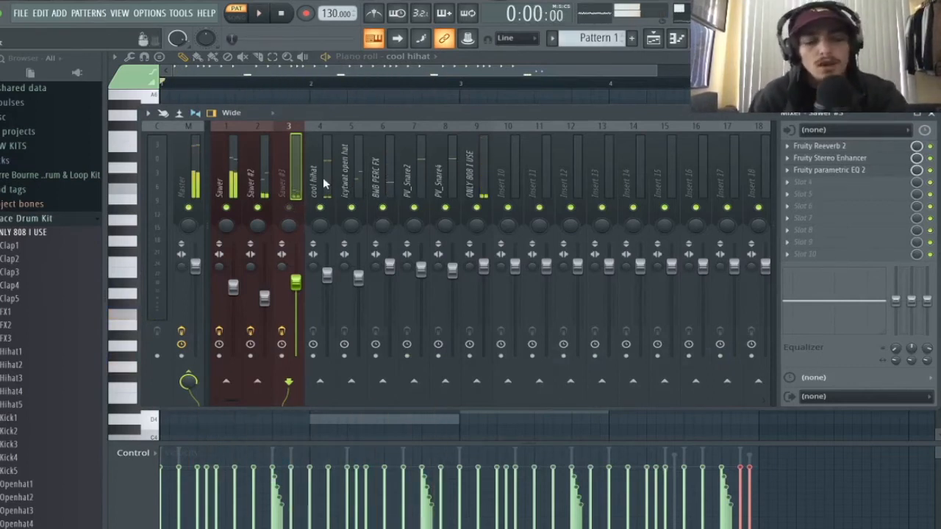
- Put Fruity parametric EQ 2 on the cool hihat insert with a very steep band-1 high-pass near 4856 Hz
{"action": "left_click", "coordinate": [329, 171]}
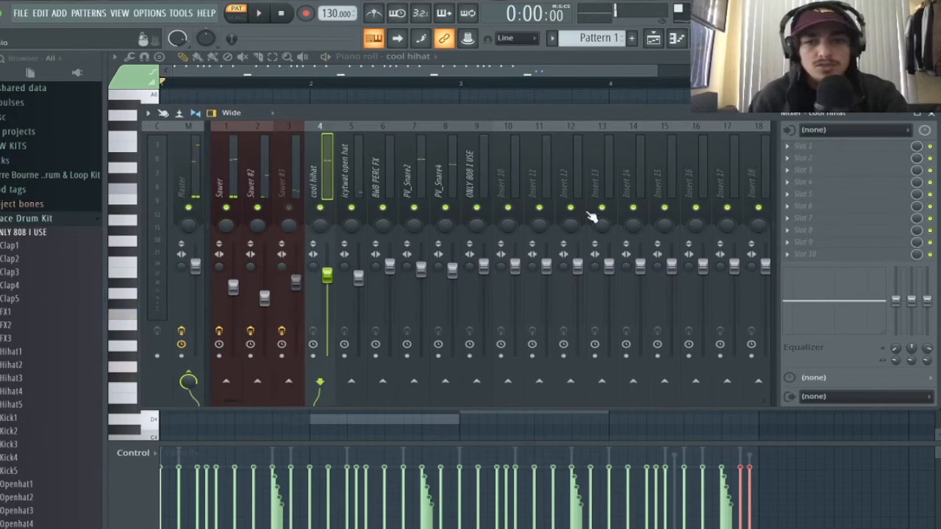
{"action": "left_click", "coordinate": [785, 146]}
{"action": "left_click", "coordinate": [659, 127]}
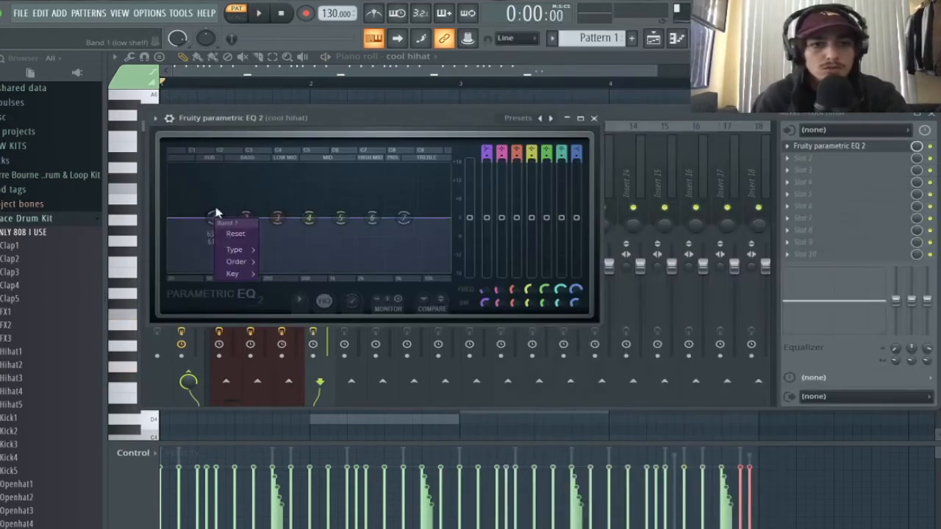
{"action": "mouse_move", "coordinate": [235, 250]}
{"action": "left_click", "coordinate": [266, 281]}
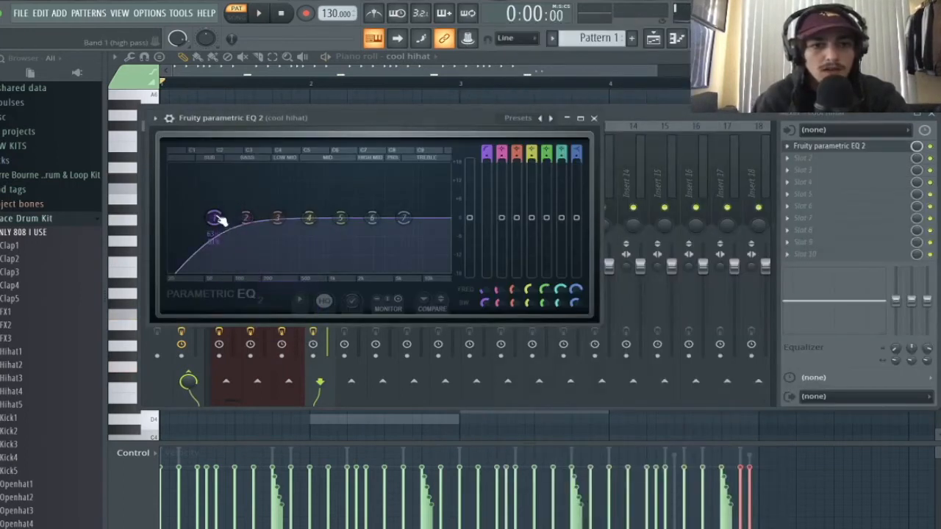
{"action": "left_click", "coordinate": [292, 263]}
{"action": "left_click_drag", "start_coordinate": [214, 217], "coordinate": [397, 213]}
{"action": "key", "text": "space"}
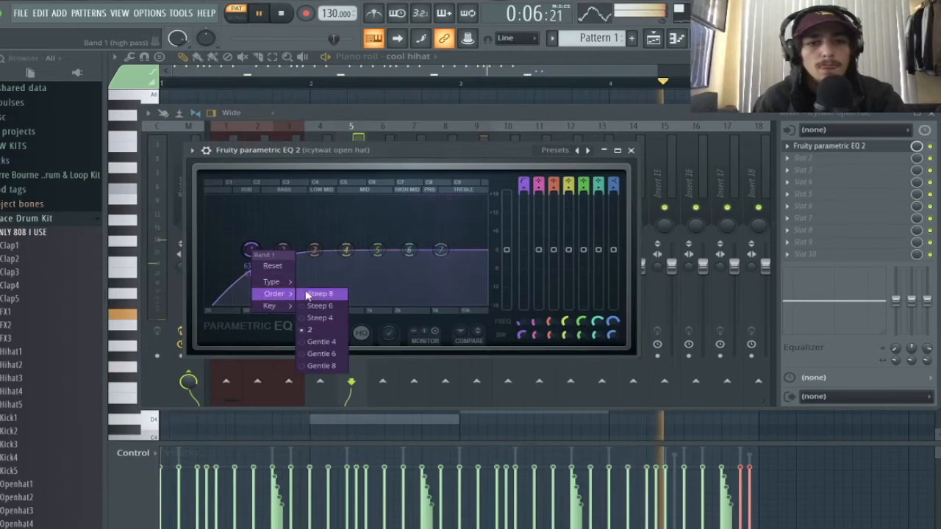
{"action": "left_click", "coordinate": [307, 294]}
{"action": "key", "text": "space"}
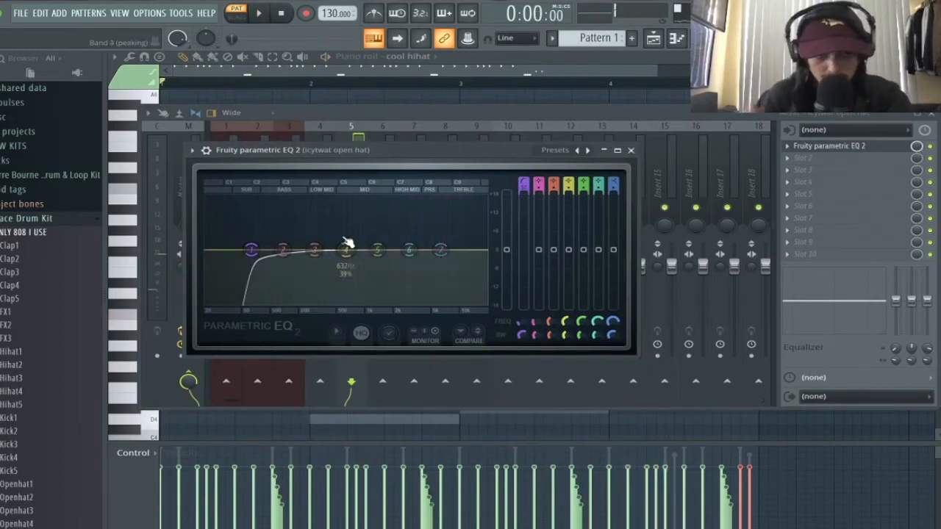
- Drag the icytwat open hat's EQ high-pass up to about 2400 Hz and recheck it
{"action": "key", "text": "space"}
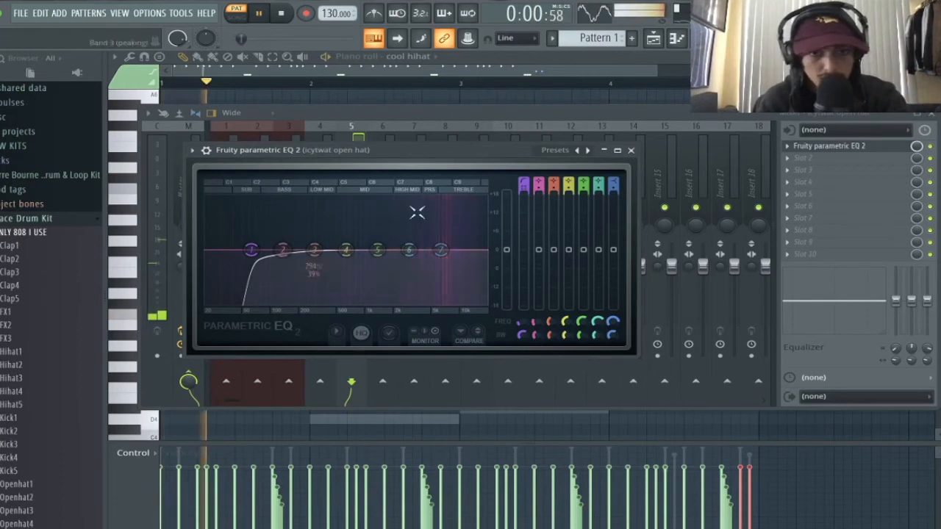
{"action": "key", "text": "space"}
{"action": "key", "text": "Escape"}
{"action": "key", "text": "space"}
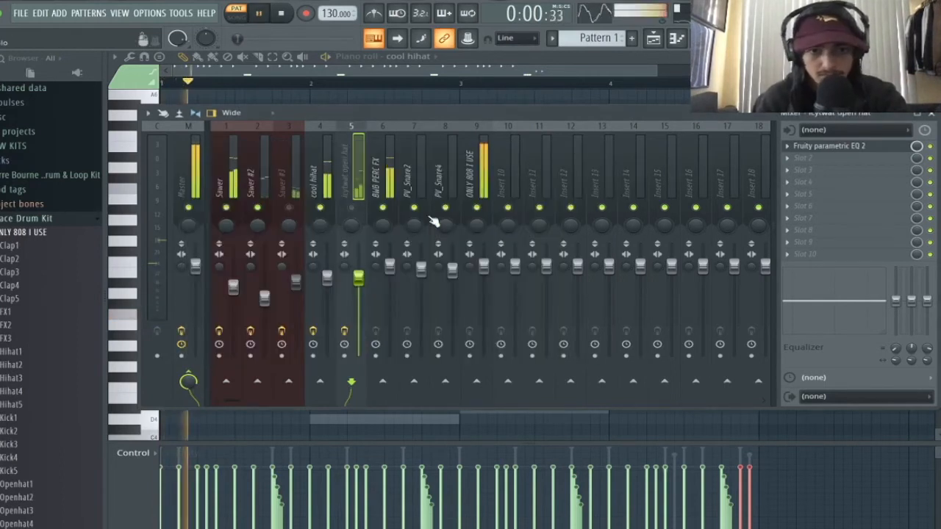
{"action": "left_click", "coordinate": [864, 149]}
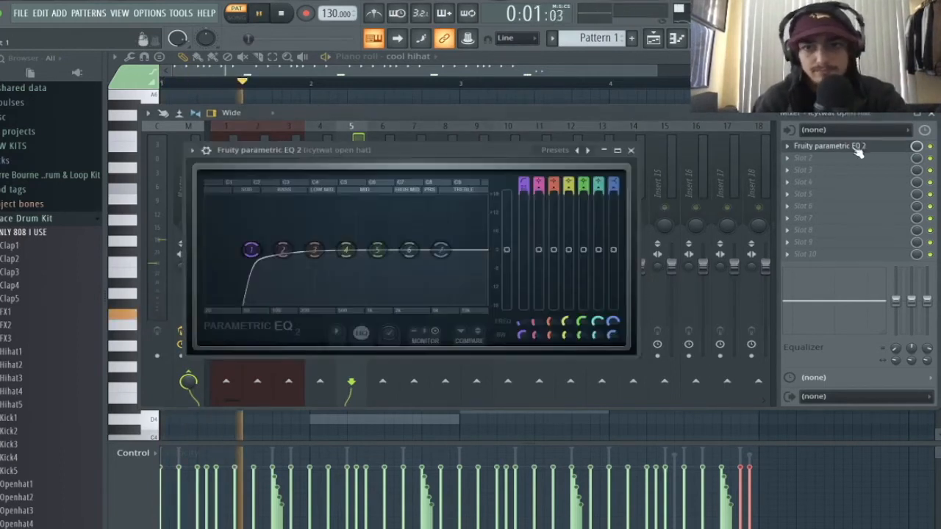
{"action": "left_click_drag", "start_coordinate": [250, 248], "coordinate": [430, 244]}
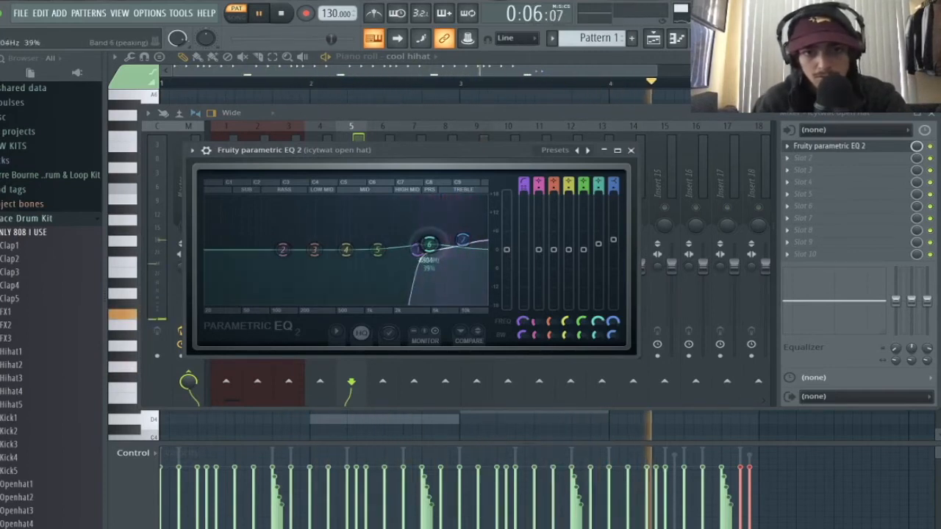
{"action": "left_click", "coordinate": [631, 150]}
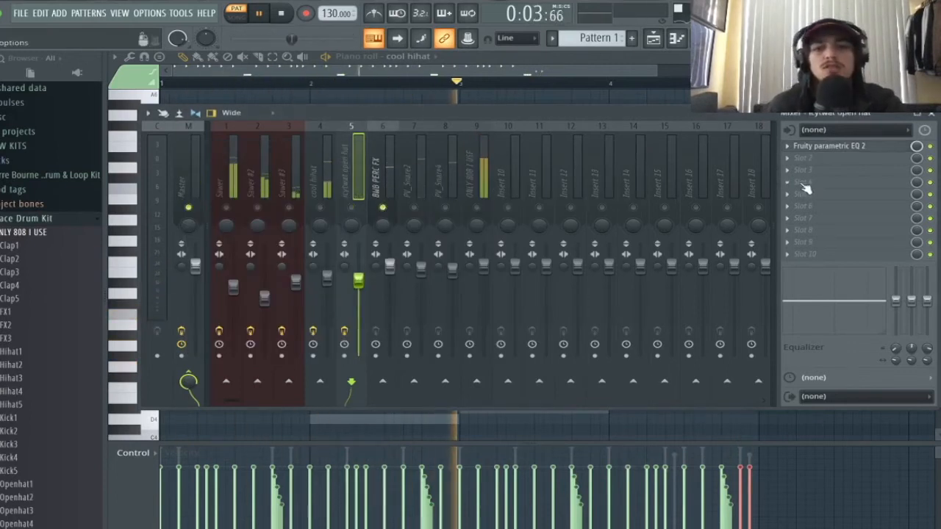
{"action": "left_click", "coordinate": [818, 146]}
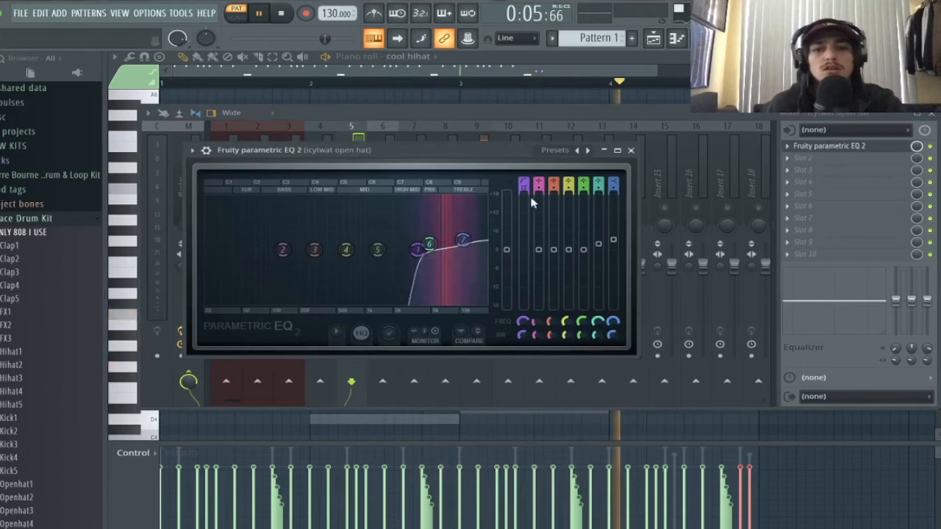
{"action": "left_click", "coordinate": [631, 150]}
- Load Fruity parametric EQ 2 on BWB PERC FX with a steepest band-1 high-pass near 803 Hz
{"action": "left_click", "coordinate": [379, 183]}
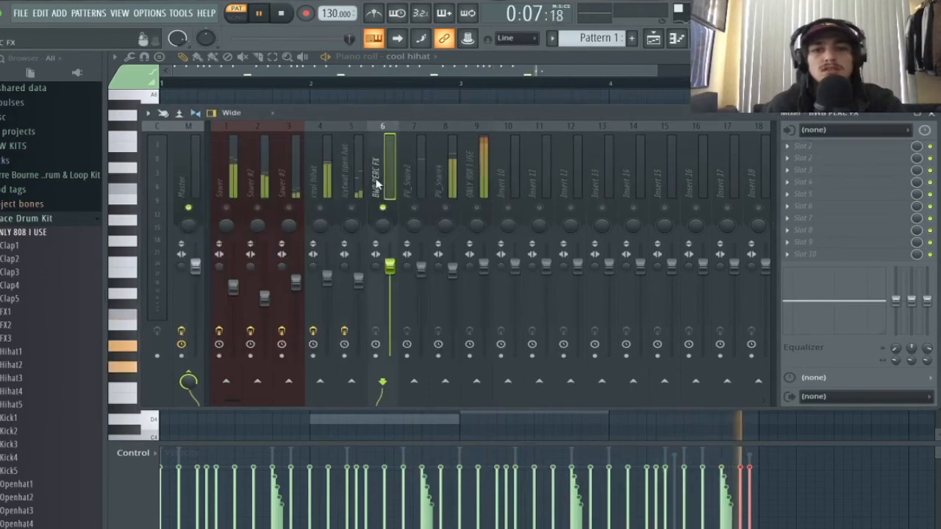
{"action": "left_click", "coordinate": [835, 145]}
{"action": "left_click", "coordinate": [647, 125]}
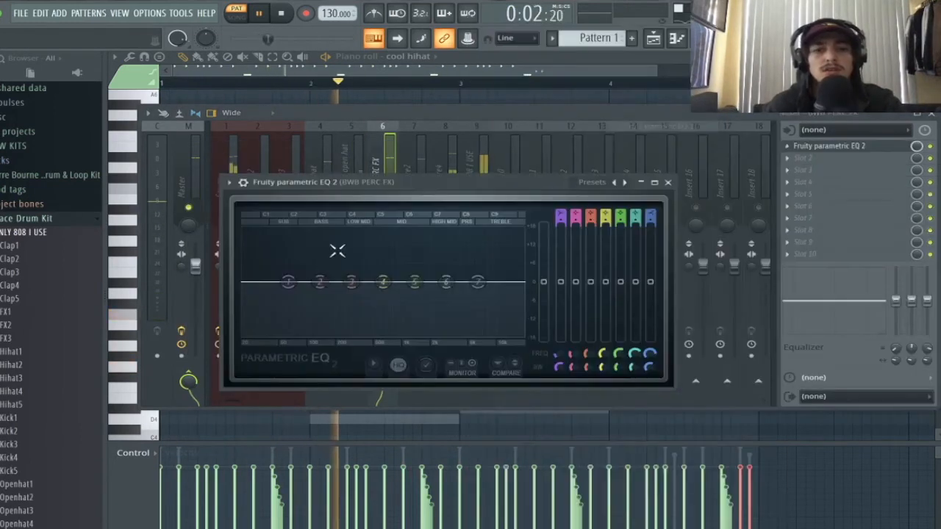
{"action": "key", "text": "space"}
{"action": "right_click", "coordinate": [289, 289]}
{"action": "mouse_move", "coordinate": [313, 314]}
{"action": "left_click", "coordinate": [356, 350]}
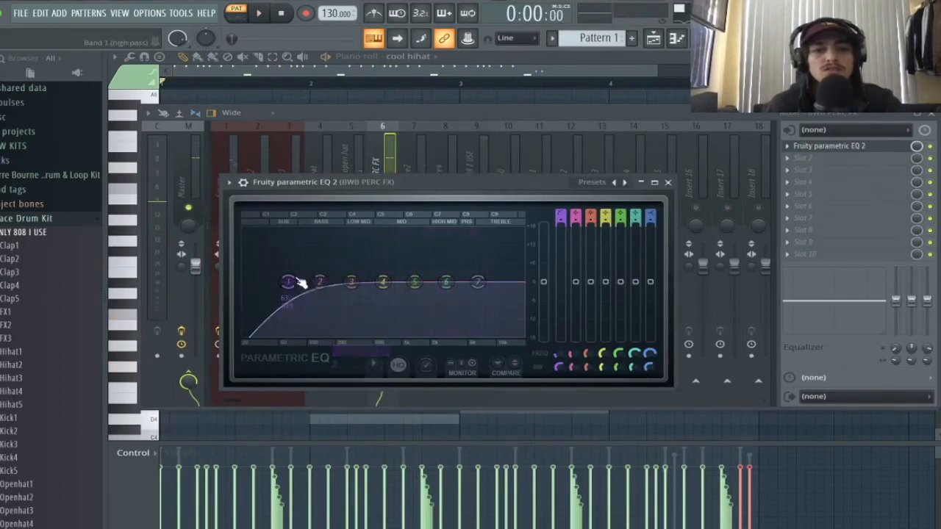
{"action": "mouse_move", "coordinate": [329, 327]}
{"action": "left_click", "coordinate": [357, 327]}
{"action": "left_click_drag", "start_coordinate": [290, 284], "coordinate": [393, 282]}
- While auditioning the perc, push the top EQ band higher and nudge band 5 up slightly
{"action": "key", "text": "space"}
{"action": "key", "text": "space"}
{"action": "left_click_drag", "start_coordinate": [480, 283], "coordinate": [500, 280]}
{"action": "key", "text": "space"}
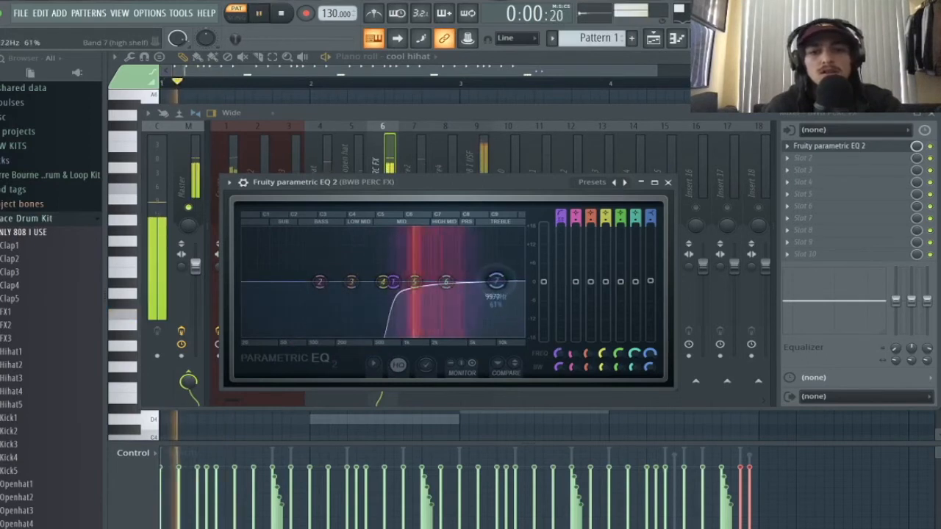
{"action": "key", "text": "space"}
{"action": "left_click_drag", "start_coordinate": [415, 282], "coordinate": [416, 277]}
- Close the EQ, stop playback, and lower the BWB PERC FX fader slightly
{"action": "key", "text": "space"}
{"action": "left_click", "coordinate": [668, 183]}
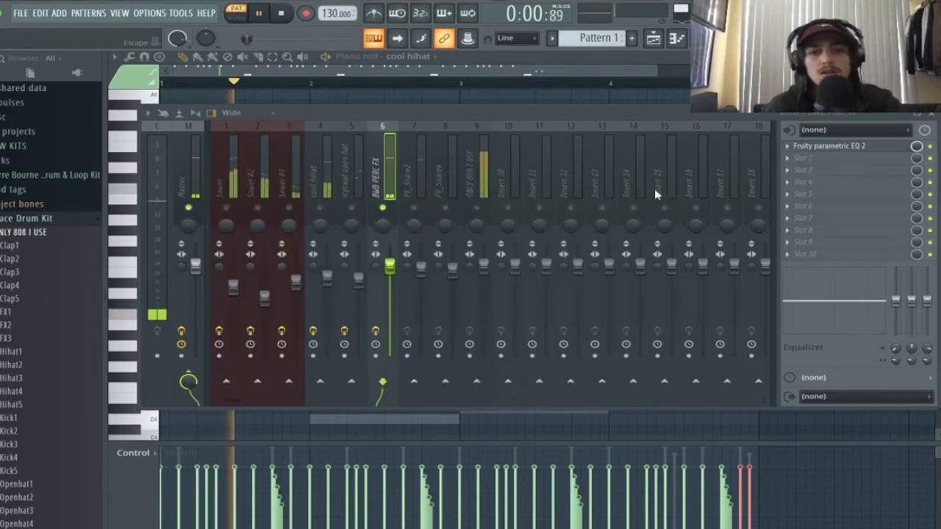
{"action": "key", "text": "space"}
{"action": "key", "text": "space"}
{"action": "left_click_drag", "start_coordinate": [390, 267], "coordinate": [390, 277]}
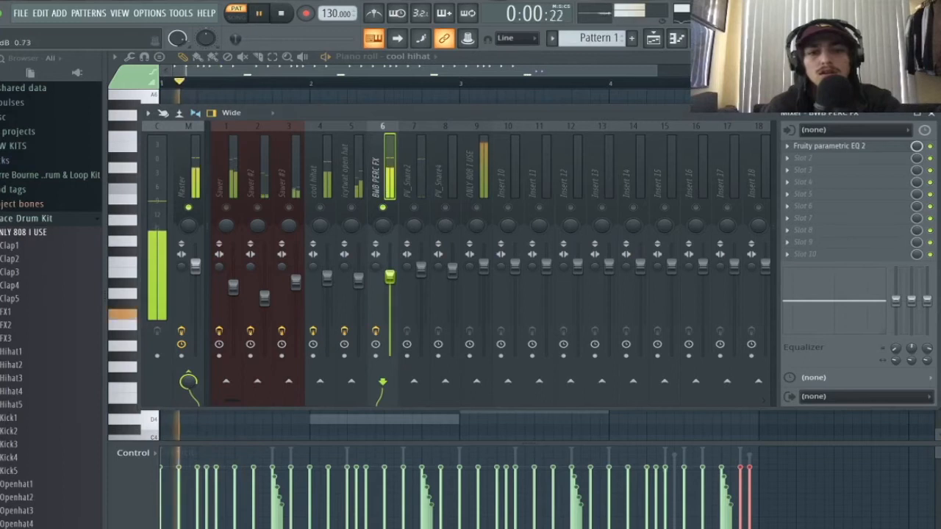
- Load Fruity parametric EQ 2 on PV_Snare2 with a steepest band-1 high-pass raised, and upper bands shifted
{"action": "left_click", "coordinate": [817, 158]}
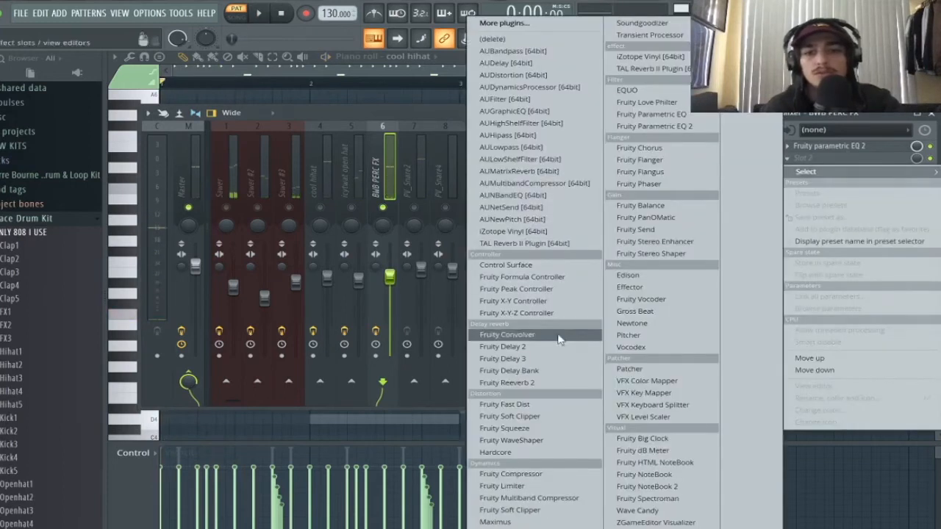
{"action": "left_click", "coordinate": [556, 383]}
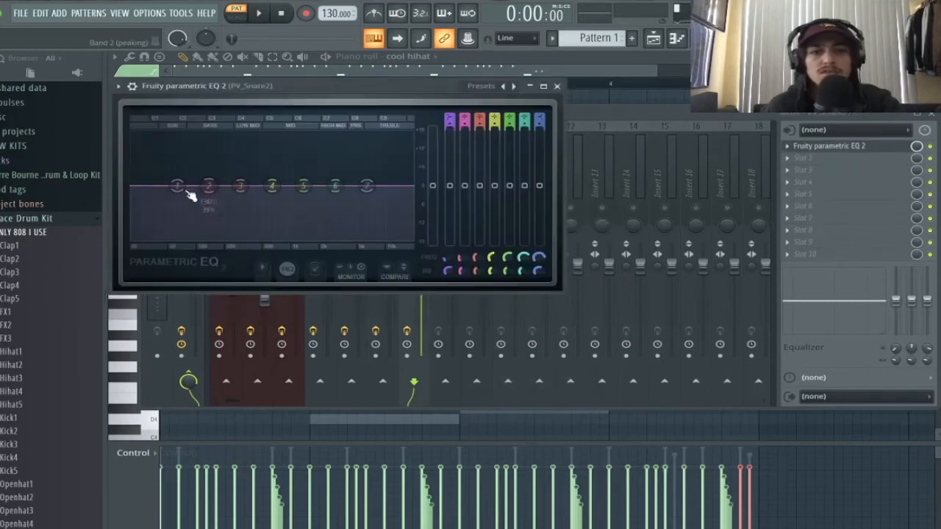
{"action": "mouse_move", "coordinate": [201, 219]}
{"action": "left_click", "coordinate": [236, 254]}
{"action": "right_click", "coordinate": [179, 187]}
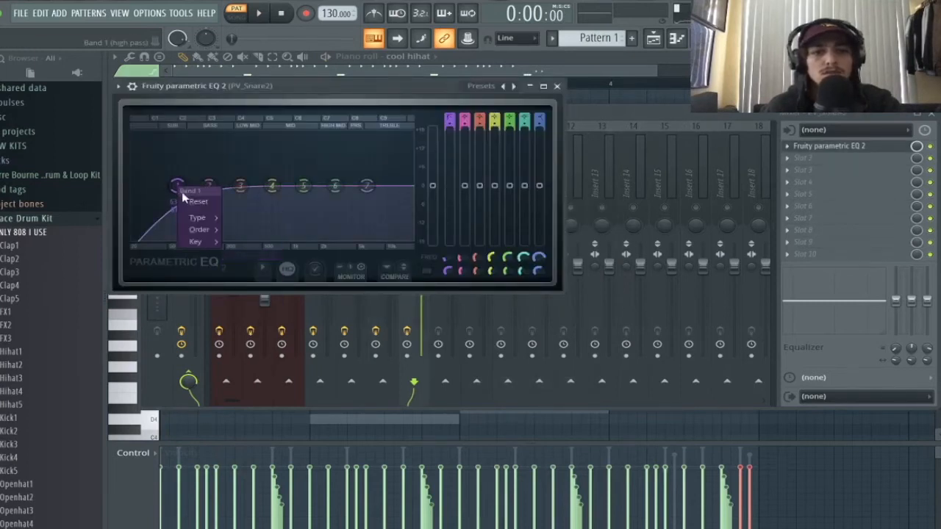
{"action": "left_click", "coordinate": [233, 230]}
{"action": "left_click_drag", "start_coordinate": [179, 187], "coordinate": [288, 186]}
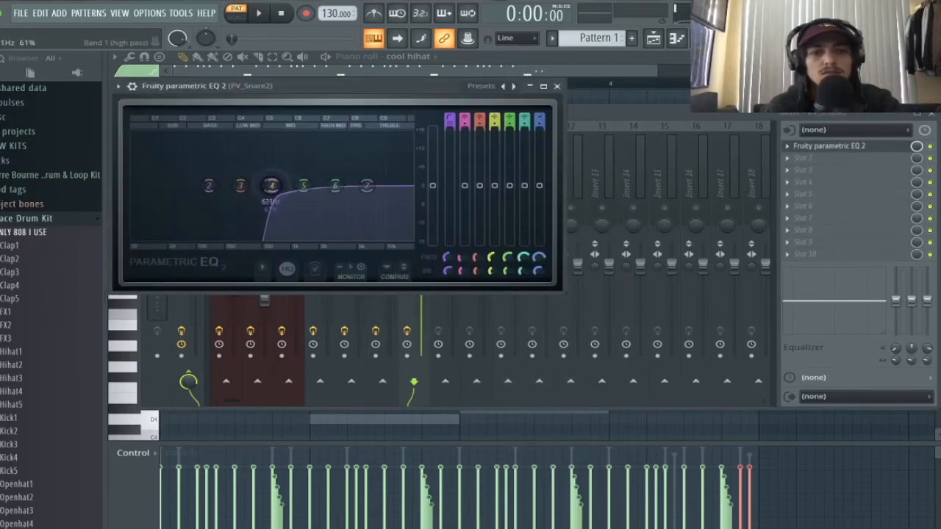
{"action": "left_click_drag", "start_coordinate": [370, 185], "coordinate": [345, 185]}
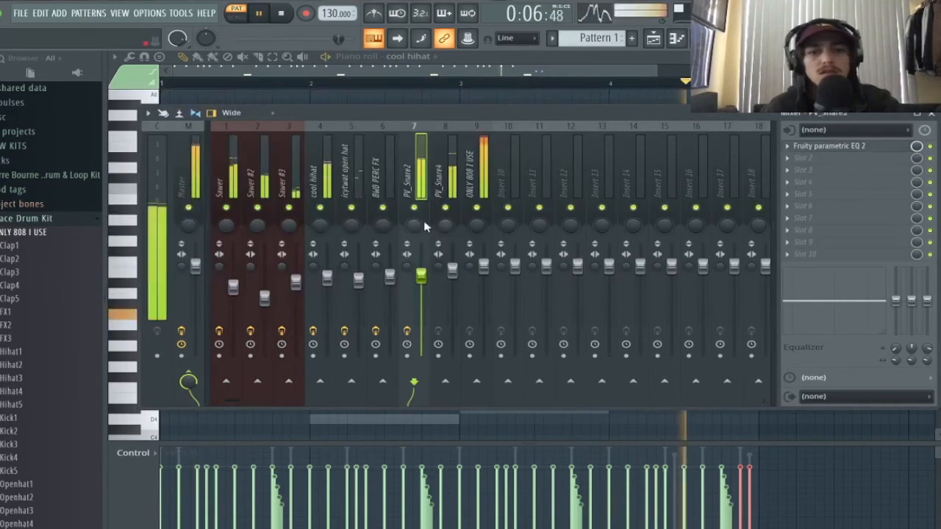
{"action": "left_click", "coordinate": [444, 225]}
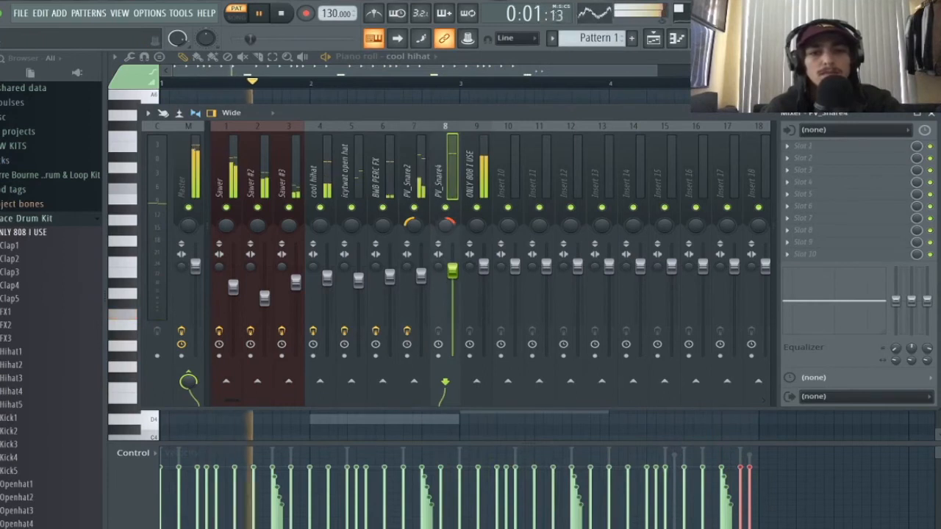
- Add Fruity parametric EQ 2 to the PV_Snare4 insert's first slot and stop playback
{"action": "left_click", "coordinate": [833, 144]}
{"action": "left_click", "coordinate": [699, 125]}
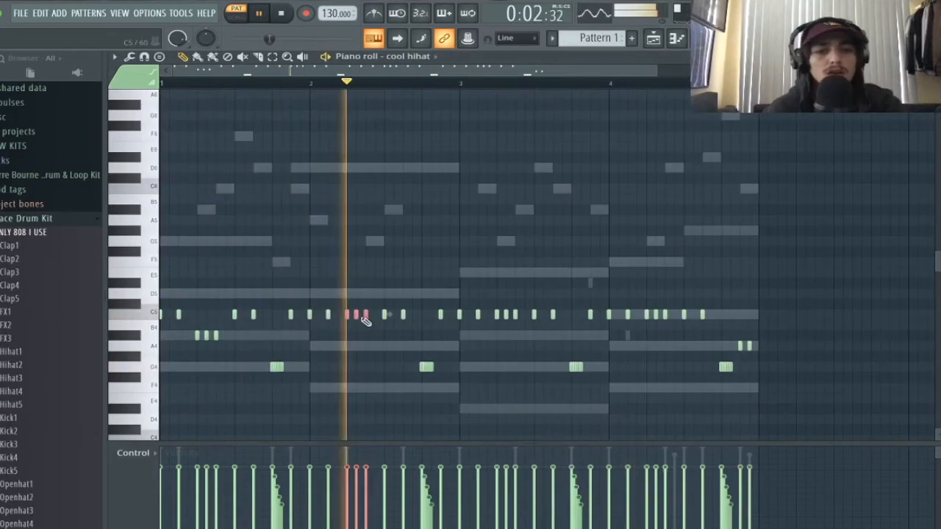
{"action": "key", "text": "space"}
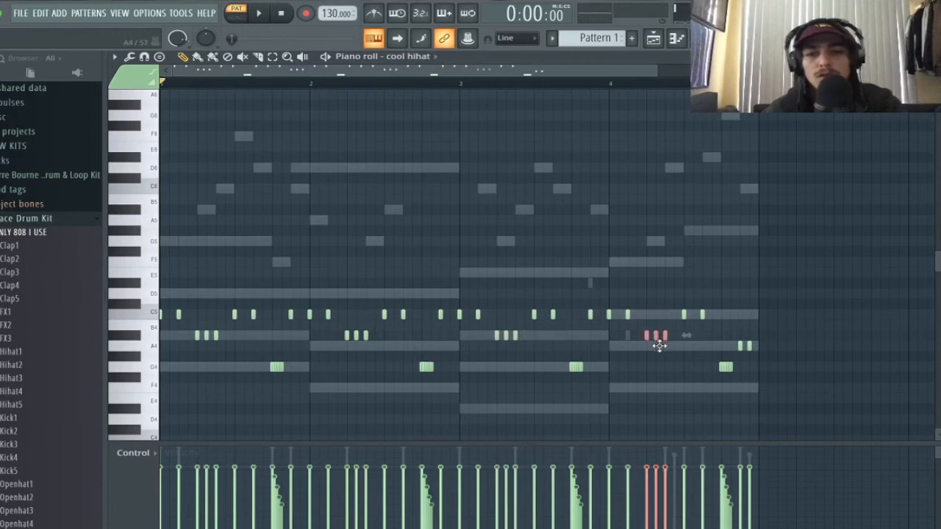
- Audition the cool hihat roll, remove a stray hi-hat note, and bring up the Playlist
{"action": "key", "text": "space"}
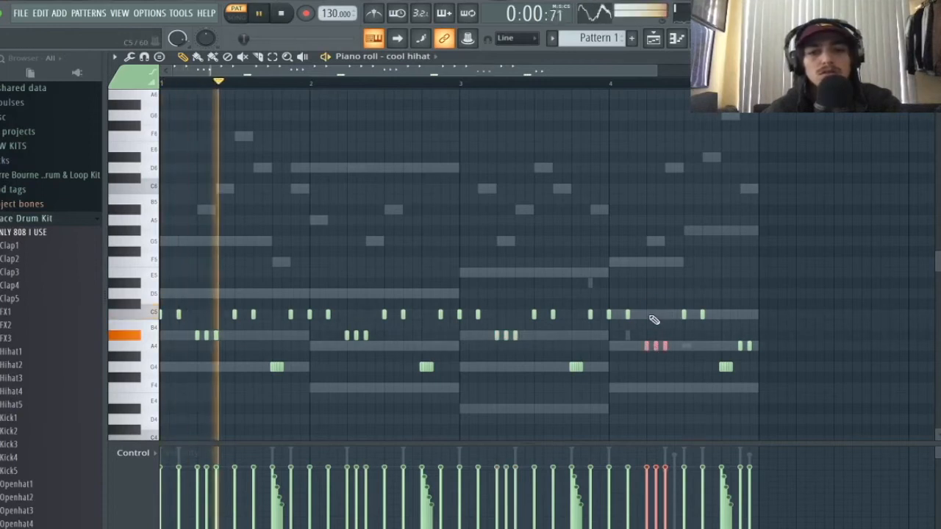
{"action": "left_click", "coordinate": [638, 292]}
{"action": "right_click", "coordinate": [637, 293]}
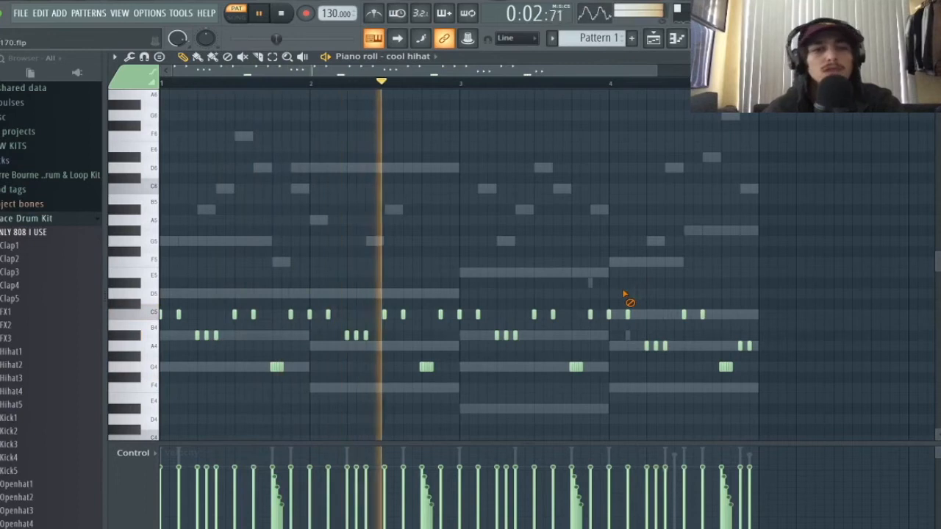
{"action": "key", "text": "space"}
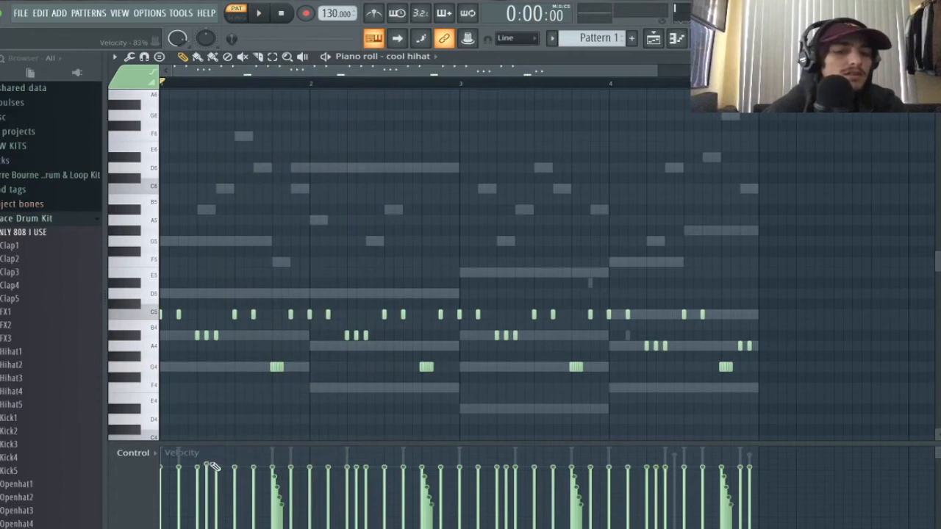
{"action": "key", "text": "space"}
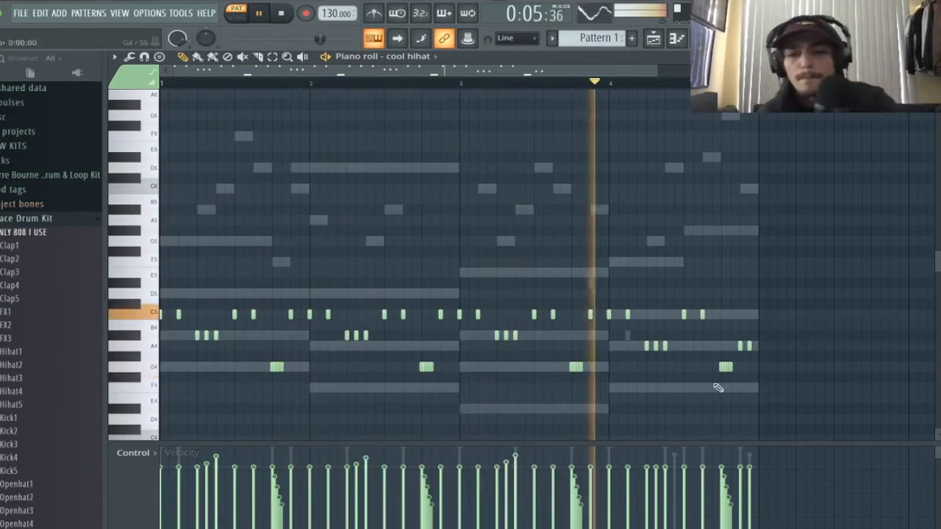
{"action": "key", "text": "space"}
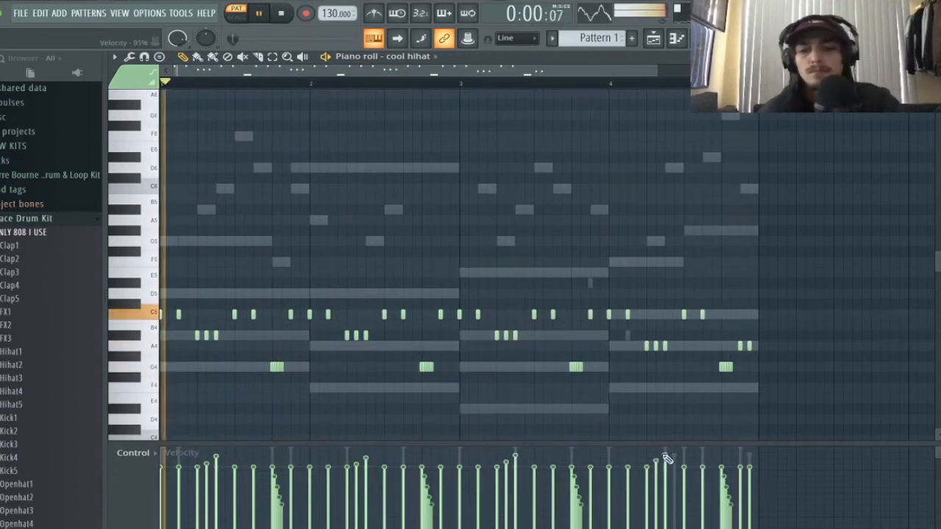
{"action": "key", "text": "F6"}
{"action": "left_click", "coordinate": [653, 39]}
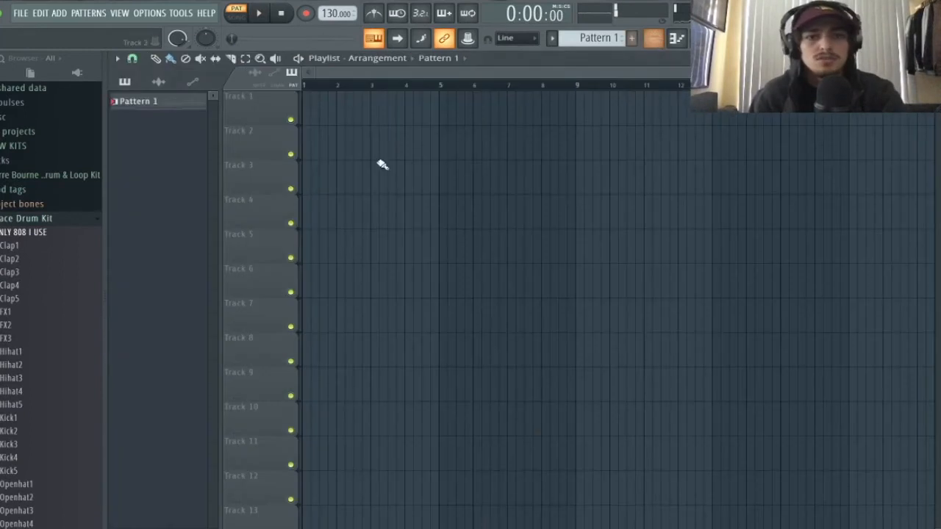
- Put Pattern 1 at bar 1, split it by channel, and place the Sawer clip at bar 1 on Track 2
{"action": "left_click", "coordinate": [368, 110]}
{"action": "left_click_drag", "start_coordinate": [410, 121], "coordinate": [296, 107]}
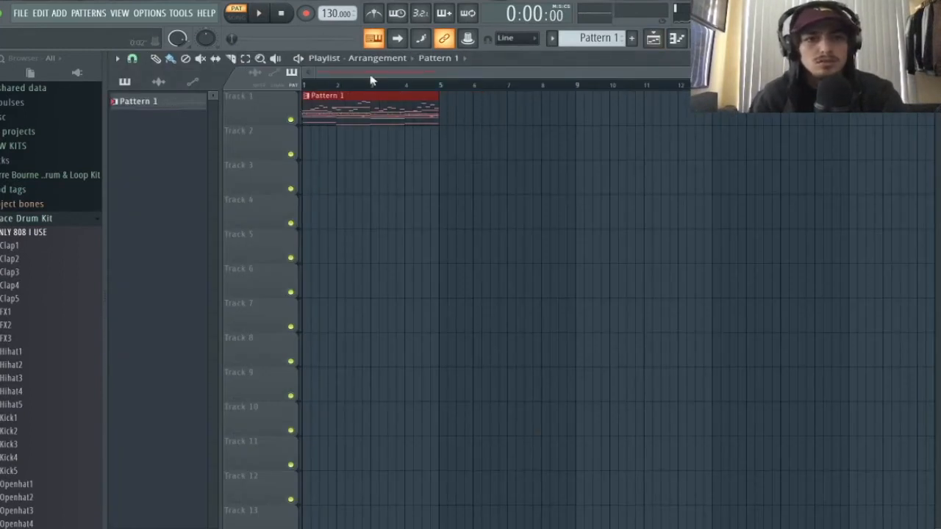
{"action": "left_click", "coordinate": [592, 37]}
{"action": "left_click", "coordinate": [691, 215]}
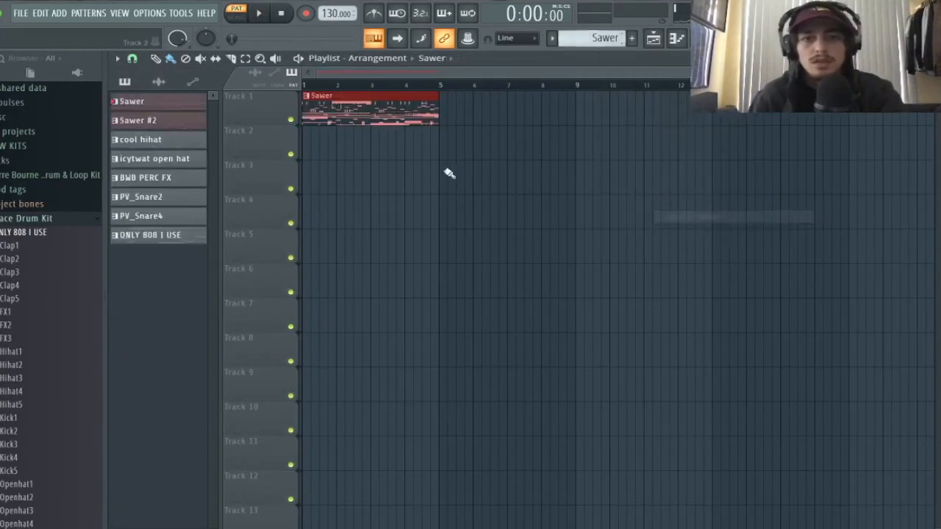
{"action": "left_click", "coordinate": [484, 131]}
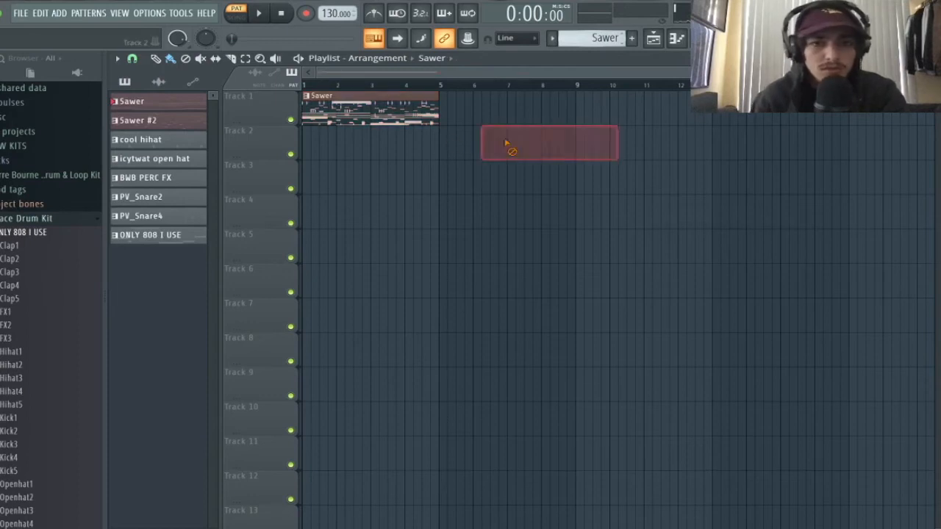
{"action": "left_click_drag", "start_coordinate": [514, 144], "coordinate": [353, 165]}
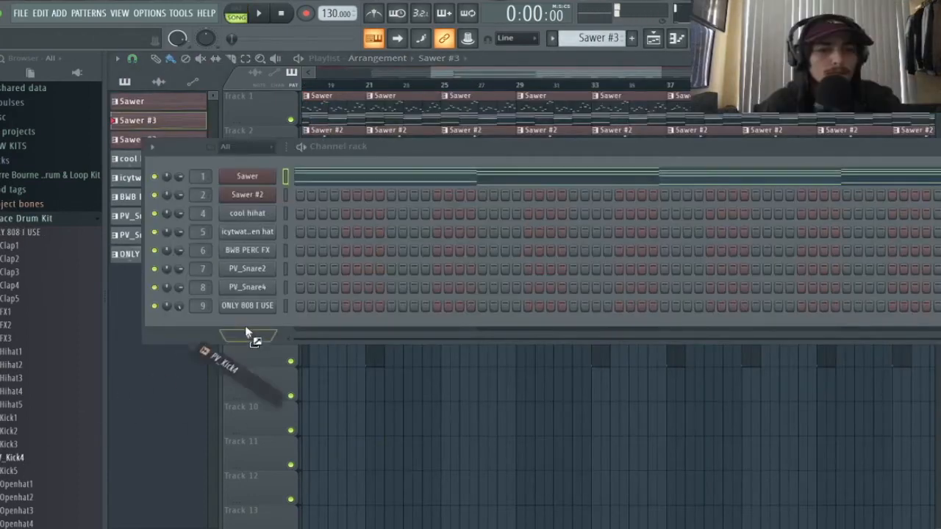
- Add the PV_Kick4 sample as a new channel and paint Pattern 10 clips on Track 9
{"action": "left_click_drag", "start_coordinate": [246, 332], "coordinate": [258, 320]}
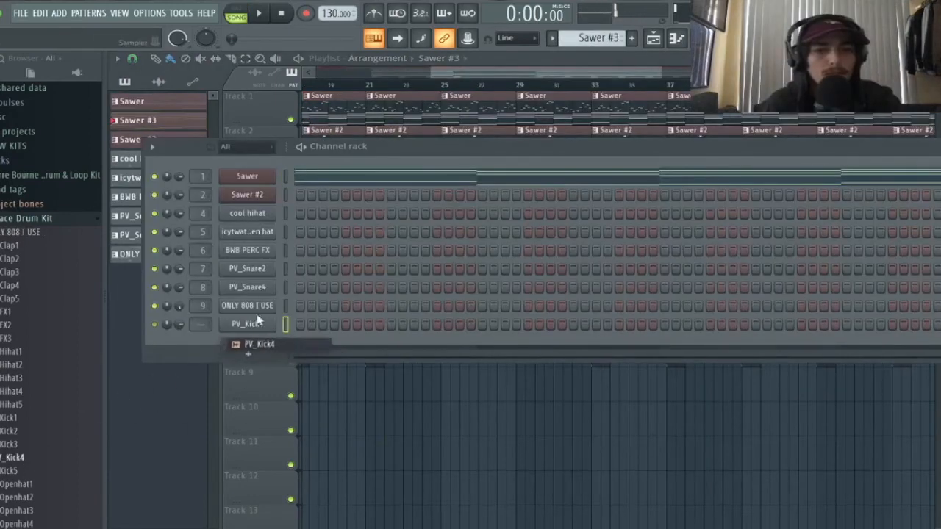
{"action": "scroll", "coordinate": [588, 38], "scroll_direction": "down", "scroll_amount": 7}
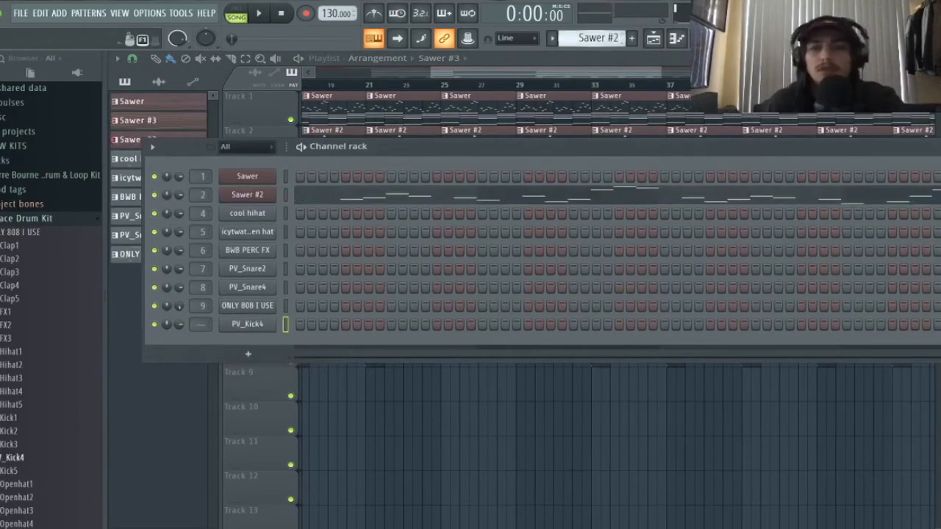
{"action": "scroll", "coordinate": [588, 38], "scroll_direction": "down", "scroll_amount": 1}
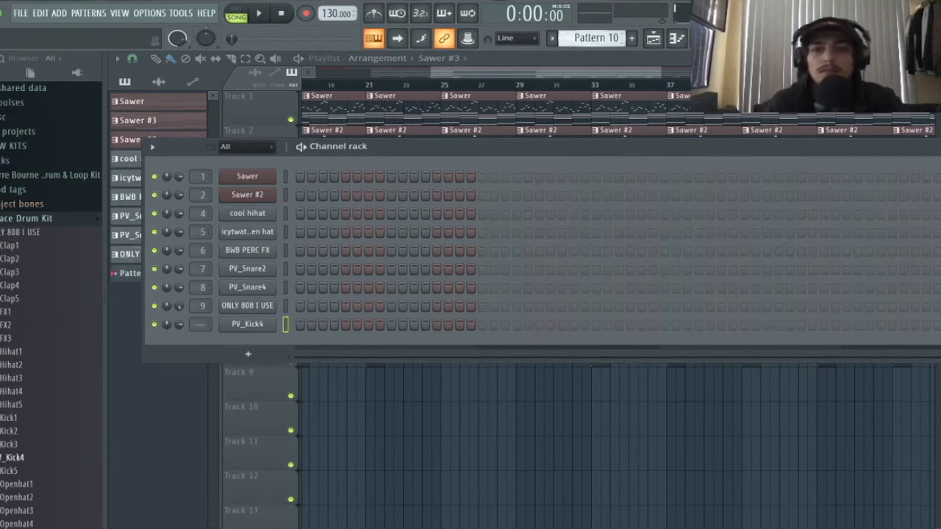
{"action": "left_click_drag", "start_coordinate": [523, 152], "coordinate": [473, 397]}
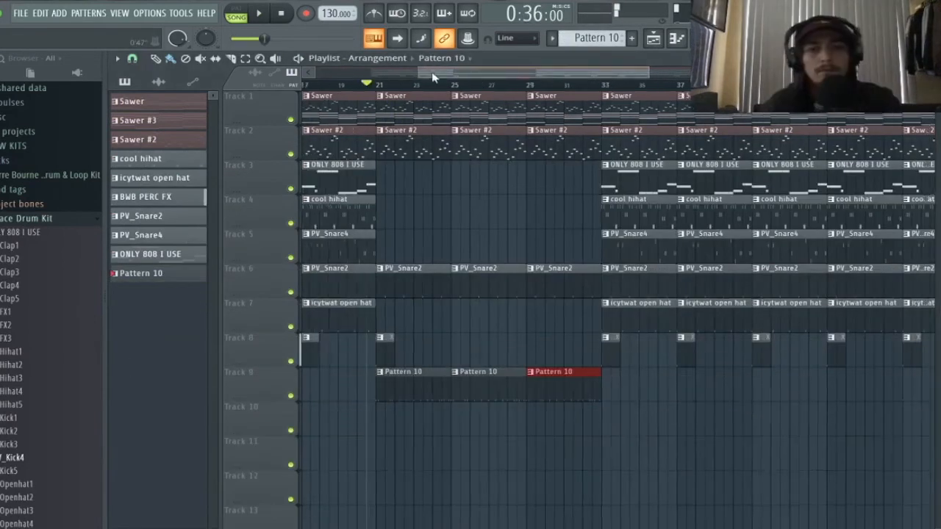
{"action": "left_click_drag", "start_coordinate": [456, 74], "coordinate": [373, 75]}
- Shift the Pattern 10 kick clips to start at bar 9, repeat them, and delete the extras at the end
{"action": "left_click_drag", "start_coordinate": [811, 434], "coordinate": [666, 335]}
{"action": "left_click_drag", "start_coordinate": [659, 383], "coordinate": [440, 394]}
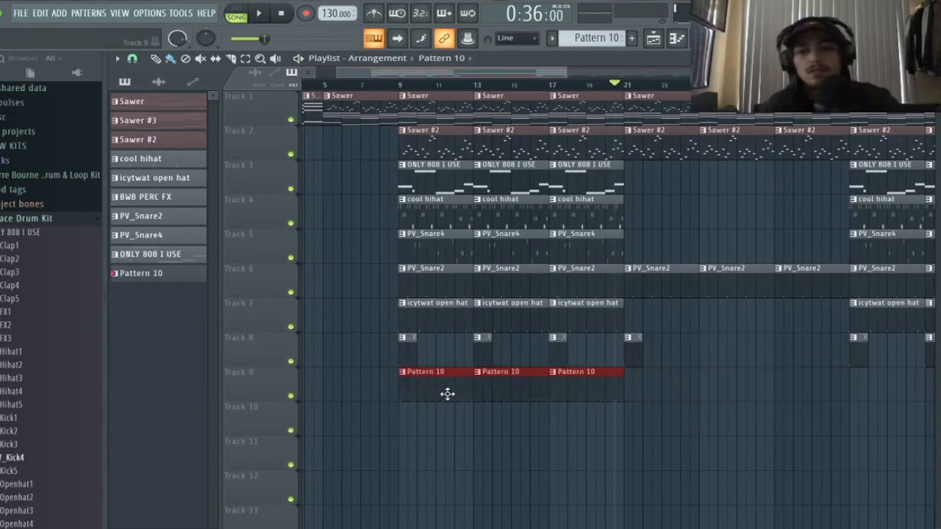
{"action": "key", "text": "ctrl+b"}
{"action": "key", "text": "ctrl+b"}
{"action": "key", "text": "ctrl+b"}
{"action": "key", "text": "ctrl+b"}
{"action": "key", "text": "ctrl+b"}
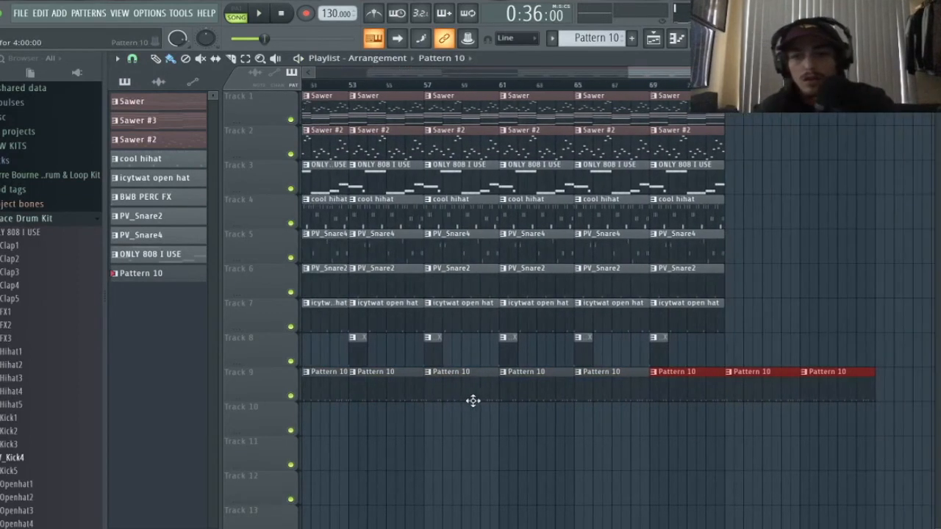
{"action": "right_click", "coordinate": [719, 389]}
{"action": "right_click", "coordinate": [807, 382]}
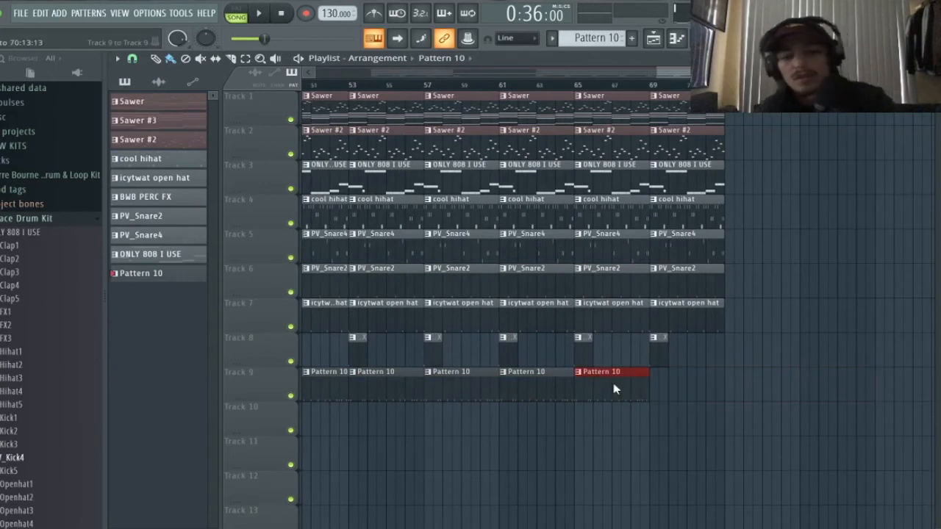
{"action": "left_click_drag", "start_coordinate": [455, 74], "coordinate": [447, 74]}
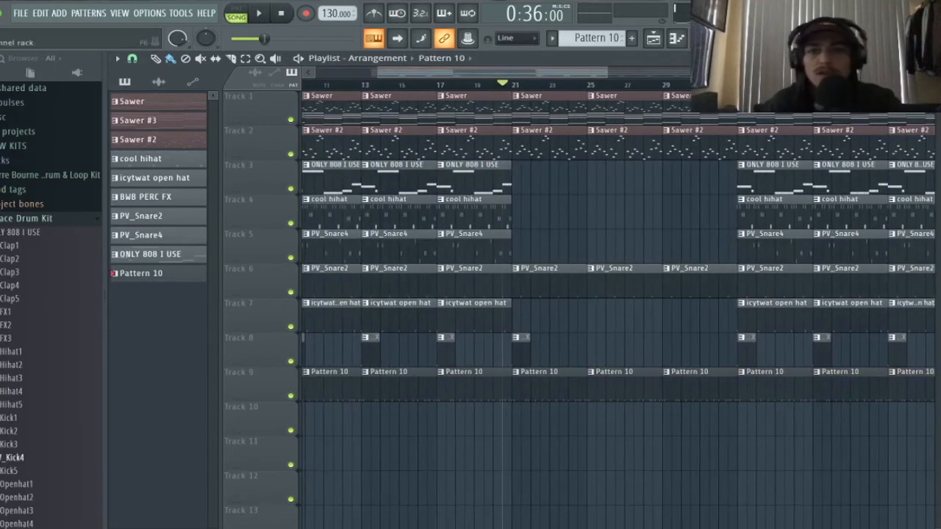
{"action": "left_click", "coordinate": [724, 39]}
{"action": "left_click", "coordinate": [700, 38]}
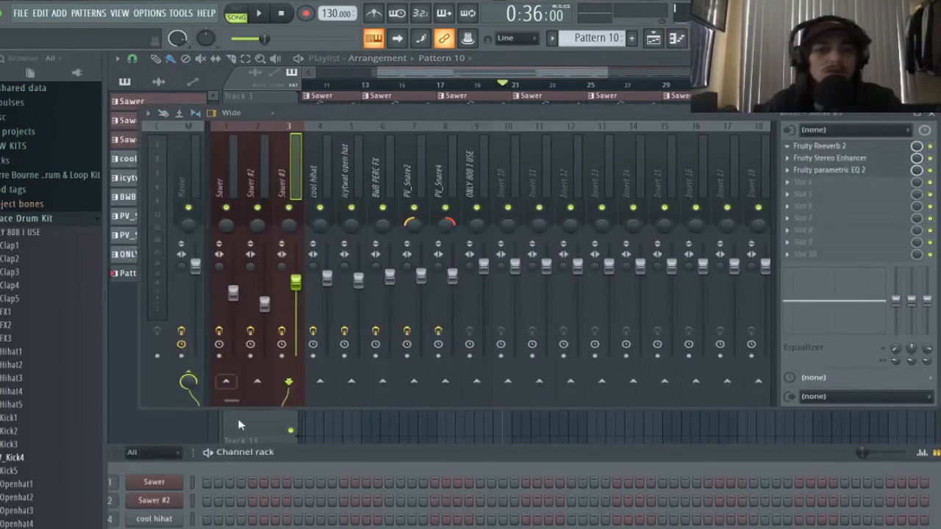
- Route the PV_Kick4 channel to mixer insert 10 and lower that insert's fader slightly
{"action": "left_click_drag", "start_coordinate": [298, 454], "coordinate": [299, 100]}
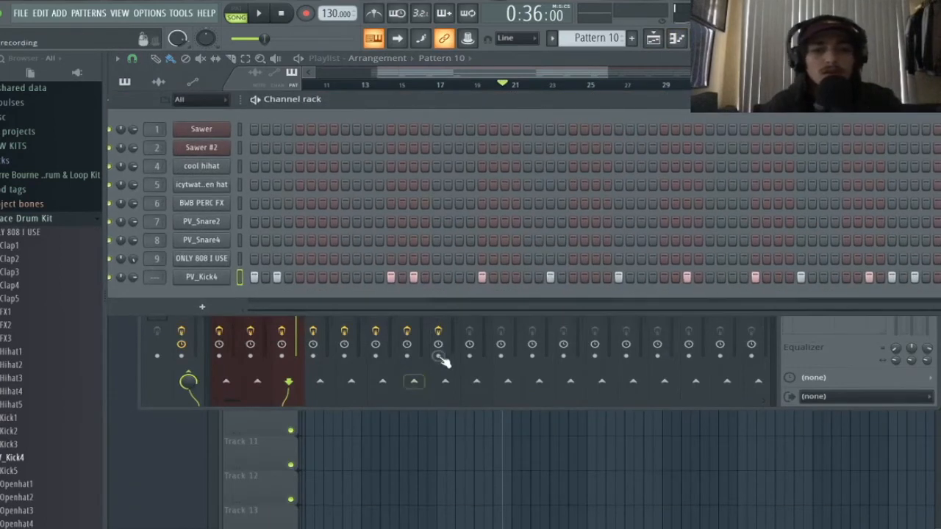
{"action": "left_click", "coordinate": [473, 319]}
{"action": "left_click", "coordinate": [506, 179]}
{"action": "right_click", "coordinate": [506, 178]}
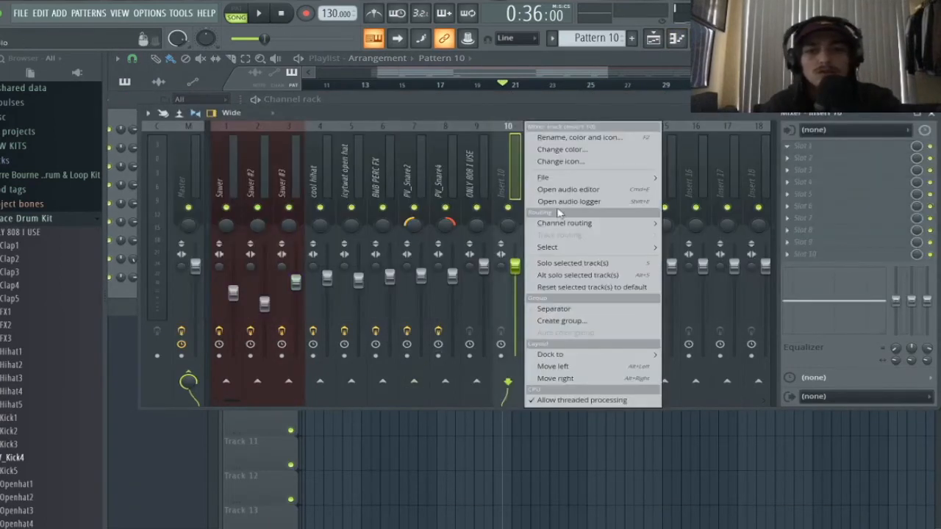
{"action": "mouse_move", "coordinate": [560, 220]}
{"action": "left_click", "coordinate": [683, 223]}
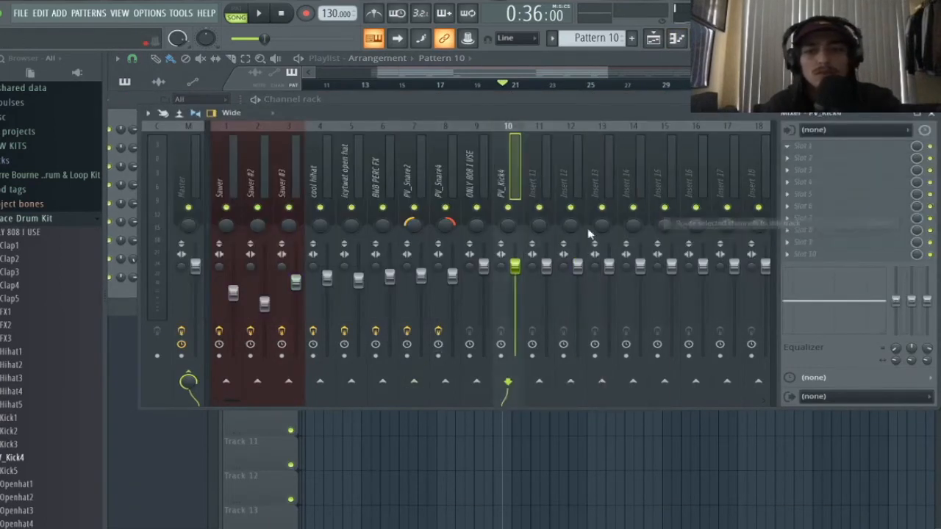
{"action": "left_click", "coordinate": [476, 382]}
{"action": "key", "text": "space"}
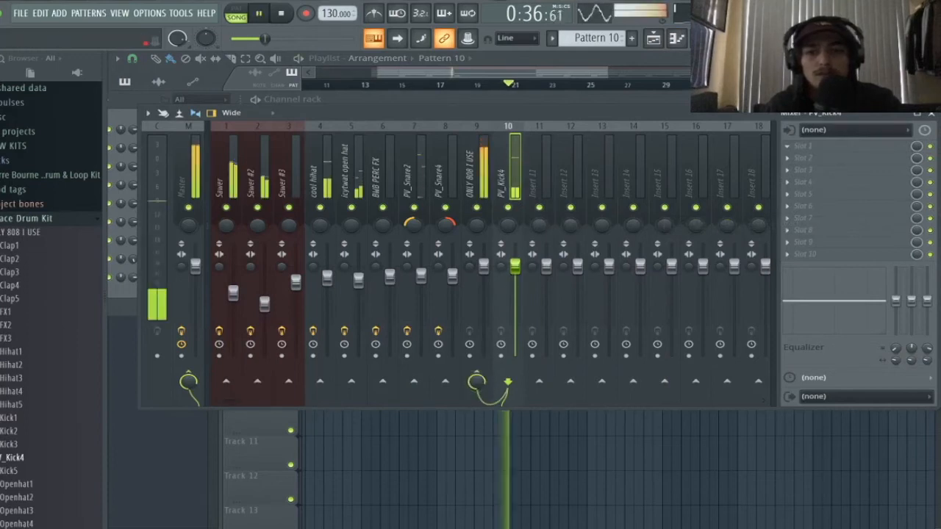
{"action": "left_click_drag", "start_coordinate": [514, 266], "coordinate": [514, 281]}
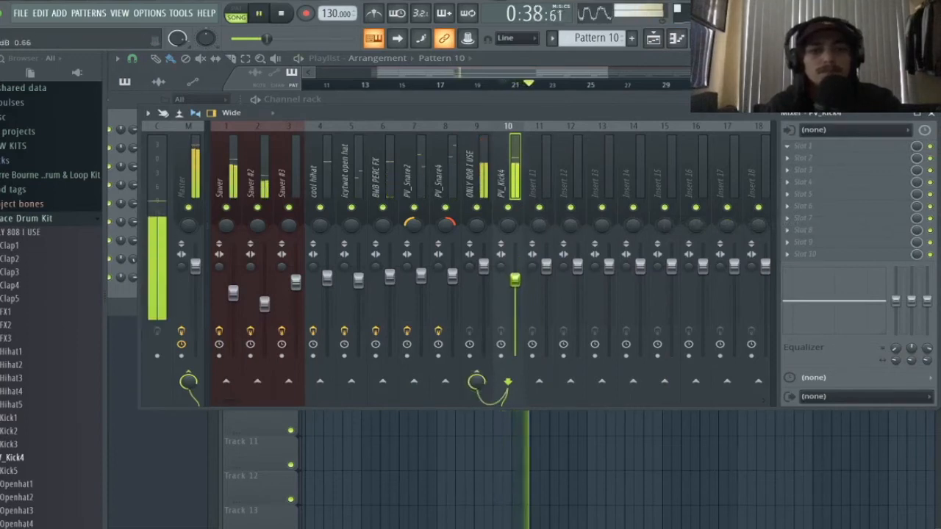
- Load Fruity parametric EQ 2 on insert 10 with band 7 as a low pass near 2039 Hz
{"action": "left_click", "coordinate": [803, 147]}
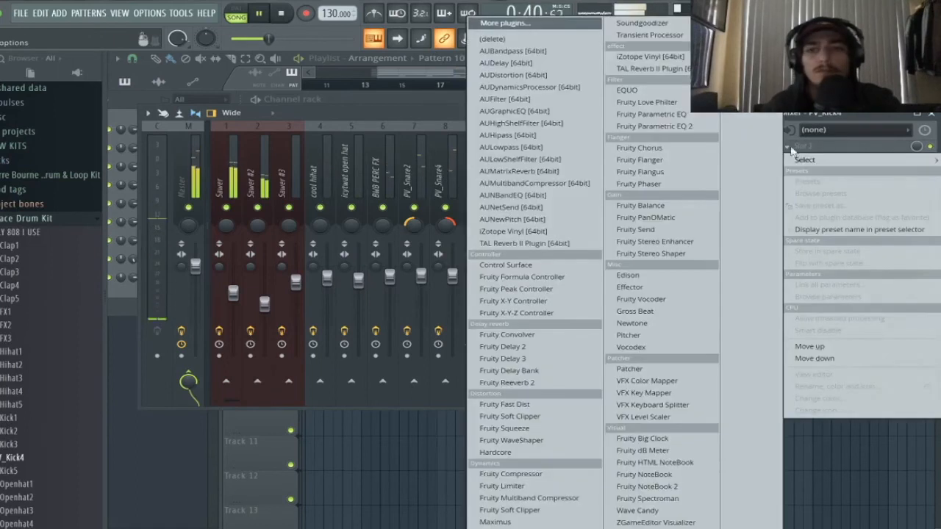
{"action": "left_click", "coordinate": [630, 126]}
{"action": "right_click", "coordinate": [477, 284]}
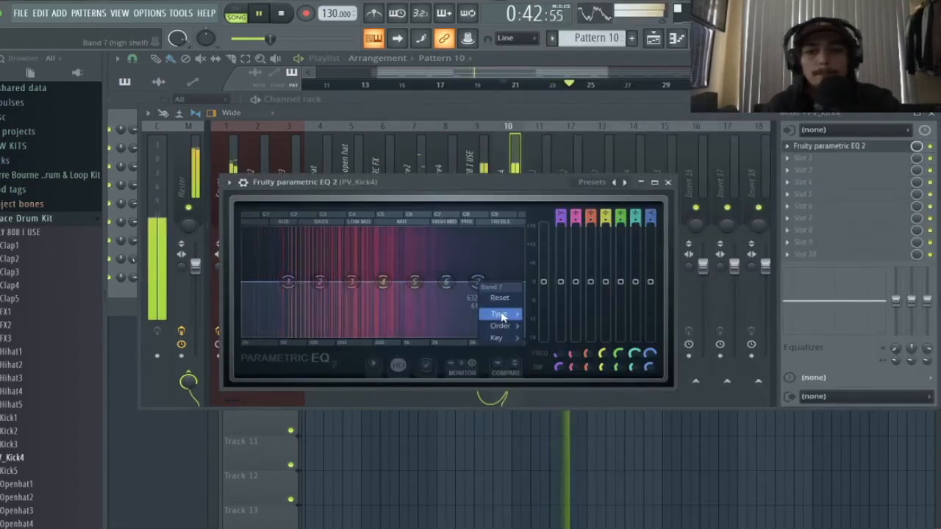
{"action": "mouse_move", "coordinate": [500, 314]}
{"action": "left_click", "coordinate": [557, 326]}
{"action": "left_click_drag", "start_coordinate": [476, 281], "coordinate": [433, 282]}
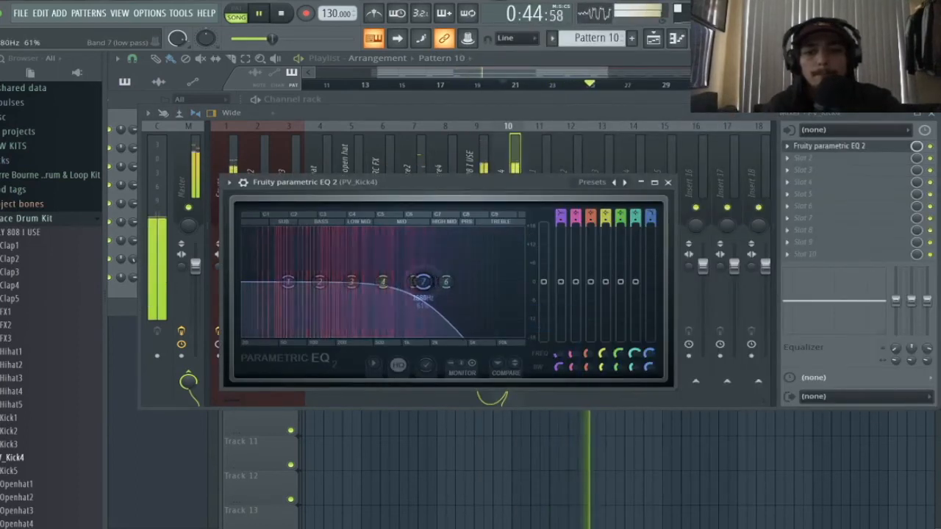
{"action": "left_click", "coordinate": [667, 182]}
{"action": "left_click", "coordinate": [586, 76]}
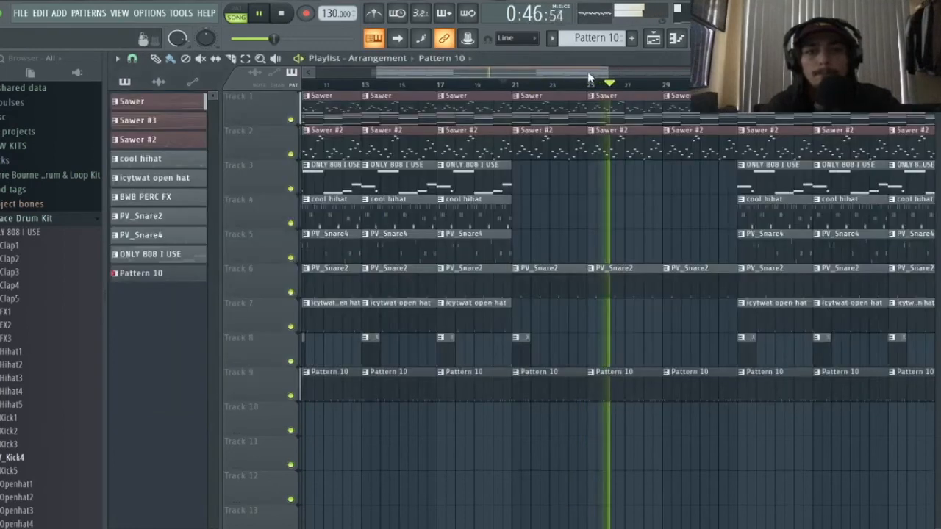
- Clone ONLY 808 I USE into ONLY 808 I USE #2 and place it at bars 21, 25 and 29 on Track 3
{"action": "left_click_drag", "start_coordinate": [586, 76], "coordinate": [628, 68]}
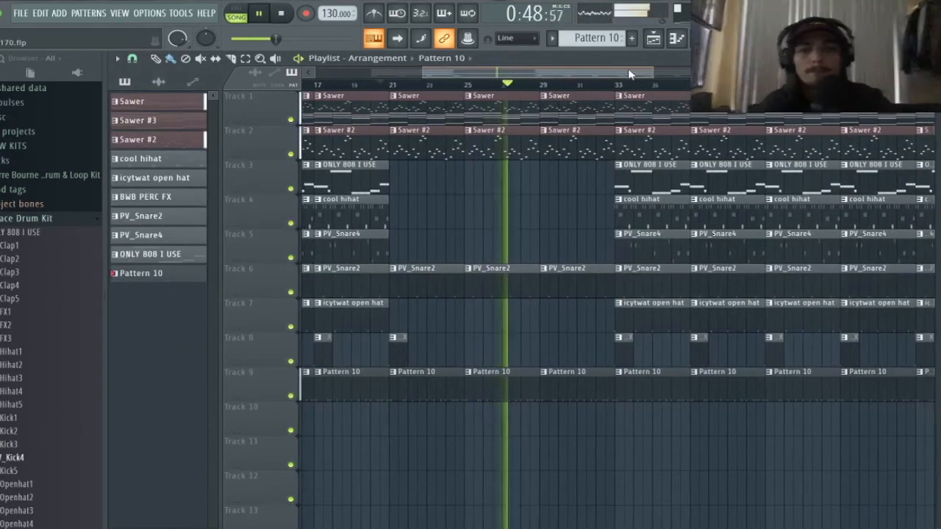
{"action": "key", "text": "space"}
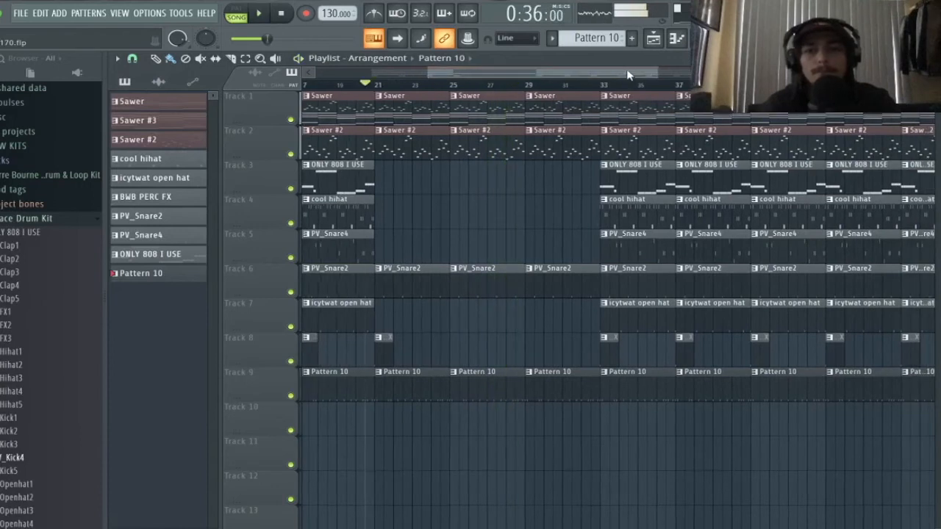
{"action": "left_click", "coordinate": [596, 37]}
{"action": "left_click", "coordinate": [655, 148]}
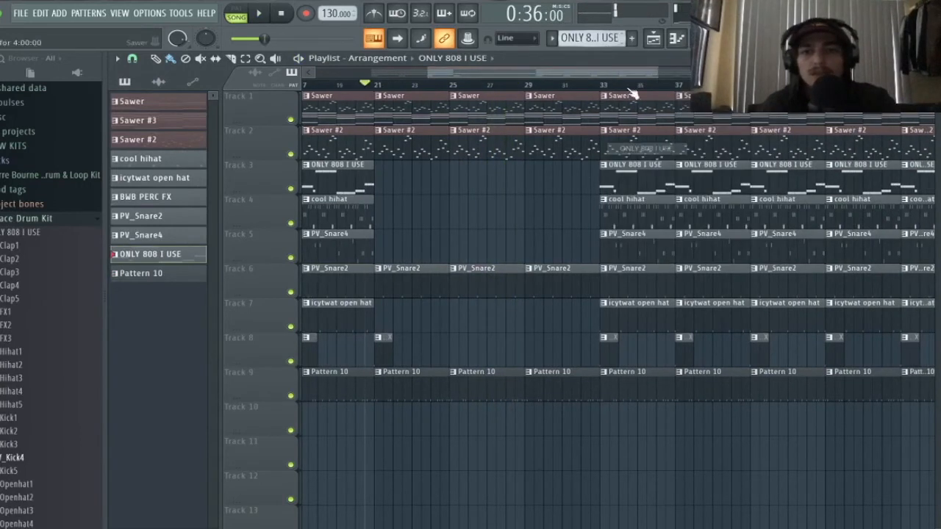
{"action": "right_click", "coordinate": [609, 35]}
{"action": "left_click", "coordinate": [717, 155]}
{"action": "left_click_drag", "start_coordinate": [478, 178], "coordinate": [402, 181]}
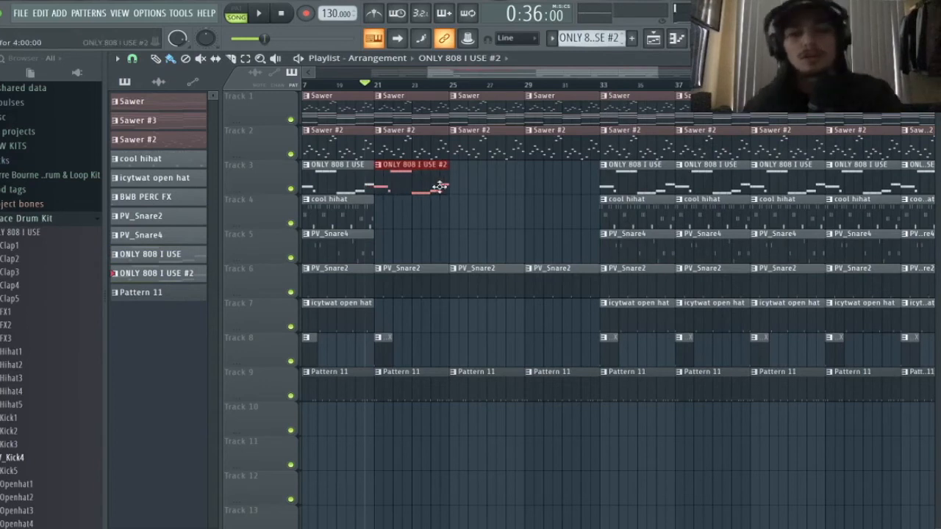
{"action": "key", "text": "ctrl+b"}
{"action": "key", "text": "ctrl+b"}
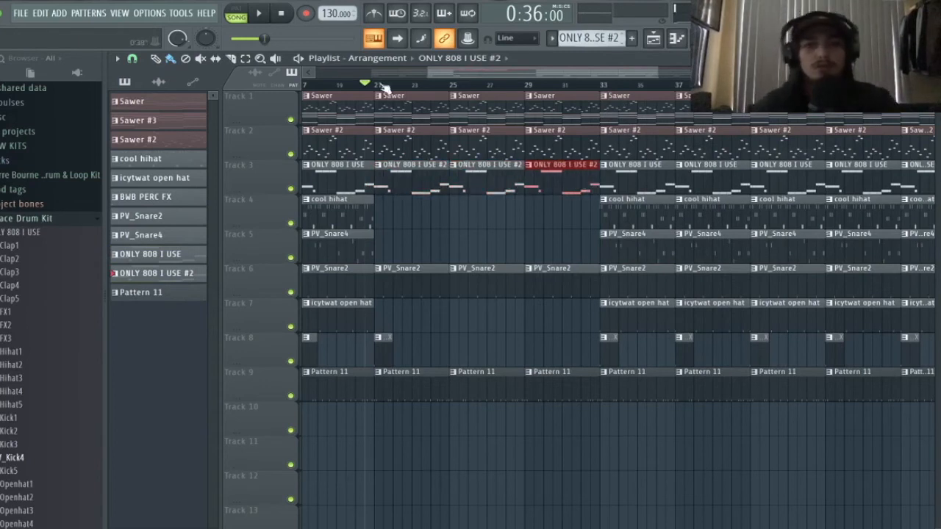
- Delete the three E5 notes from ONLY 808 I USE #2 in the piano roll
{"action": "left_click", "coordinate": [676, 39]}
{"action": "key", "text": "space"}
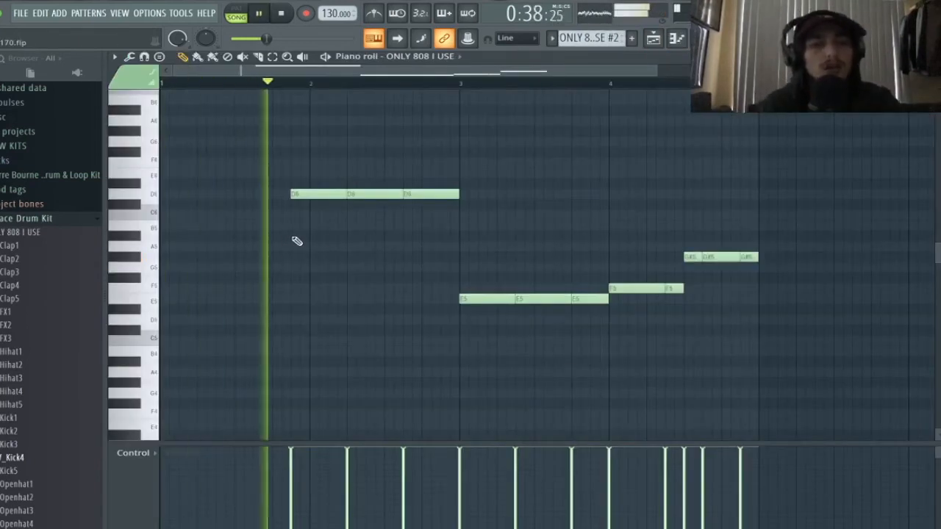
{"action": "right_click", "coordinate": [485, 298]}
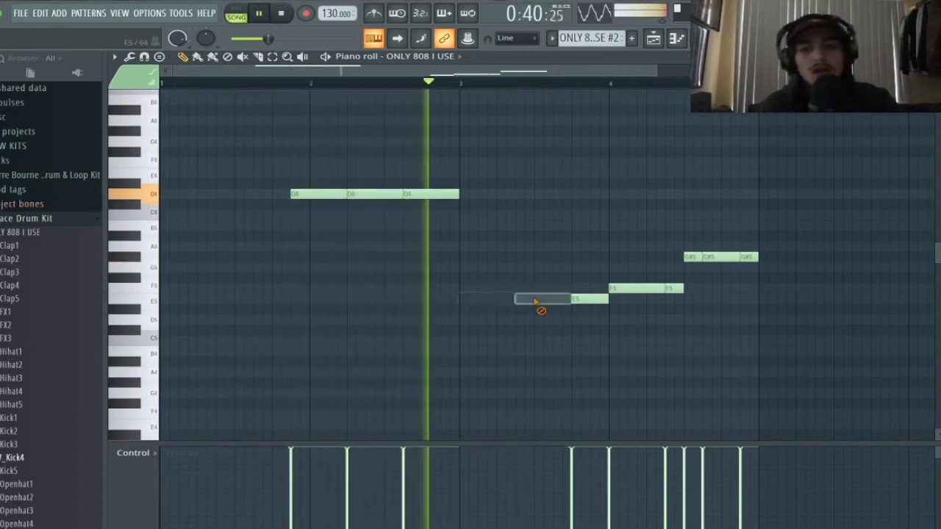
{"action": "right_click", "coordinate": [539, 300]}
{"action": "right_click", "coordinate": [584, 299]}
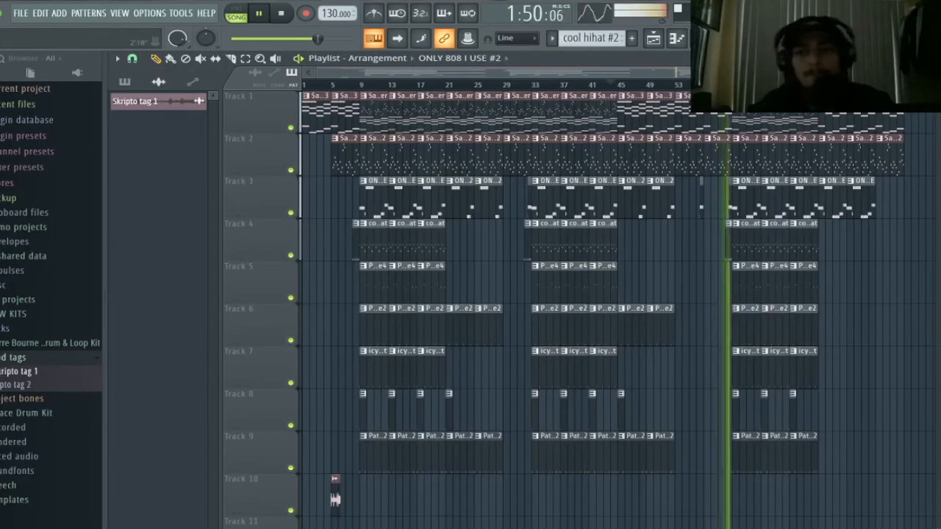
- Stop playback, review the inserts' effect chains from PV_Kick4 in the mixer, and return to the playlist
{"action": "left_click_drag", "start_coordinate": [849, 72], "coordinate": [905, 72]}
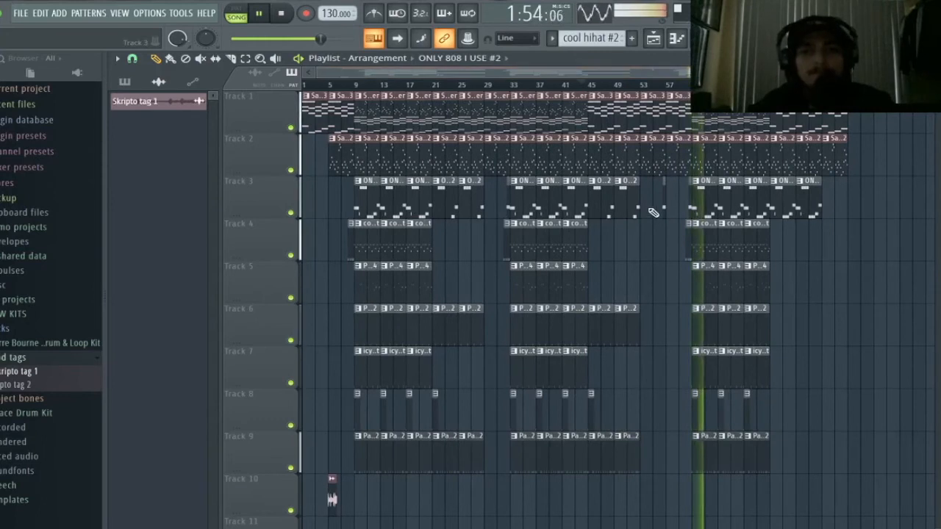
{"action": "key", "text": "space"}
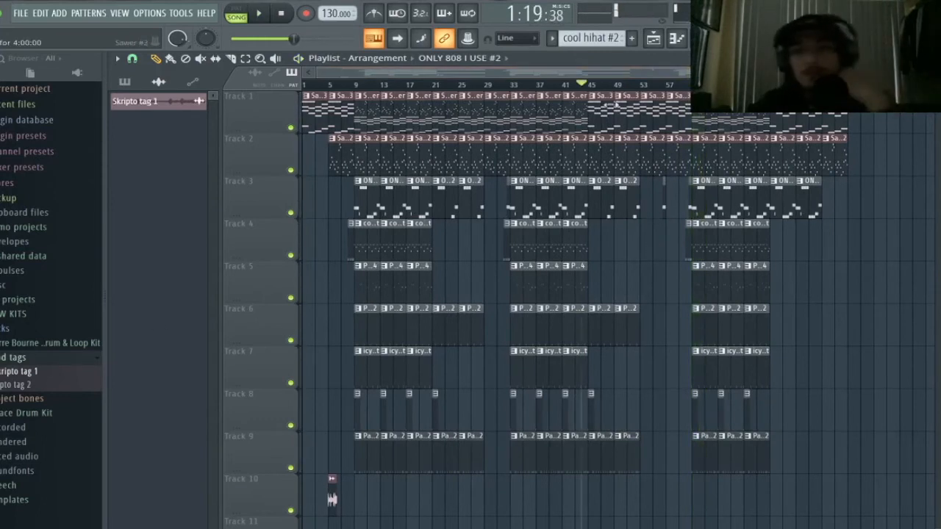
{"action": "key", "text": "F9"}
{"action": "left_click", "coordinate": [501, 187]}
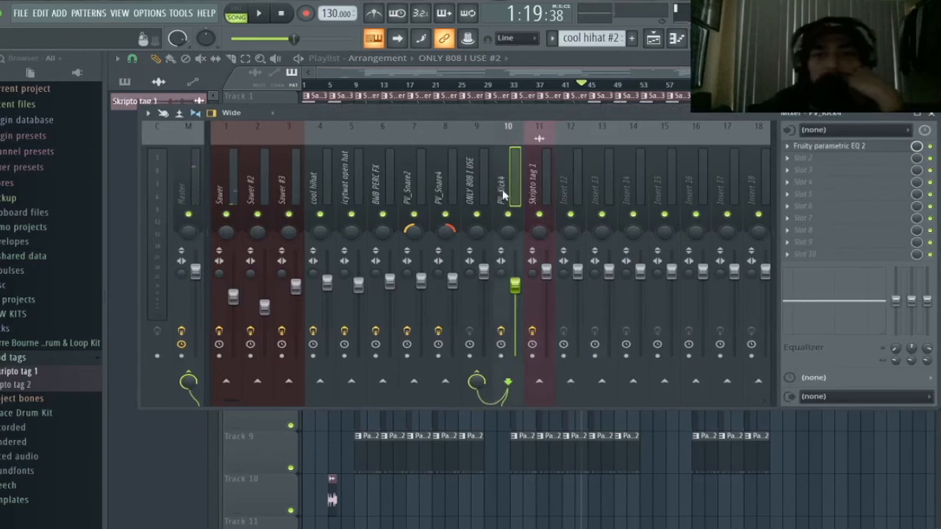
{"action": "left_click_drag", "start_coordinate": [480, 193], "coordinate": [226, 175]}
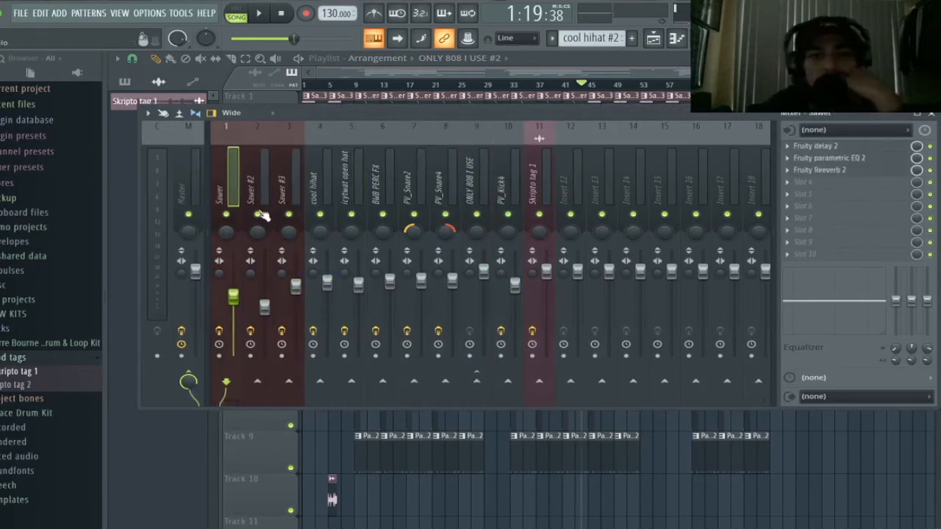
{"action": "left_click", "coordinate": [424, 77]}
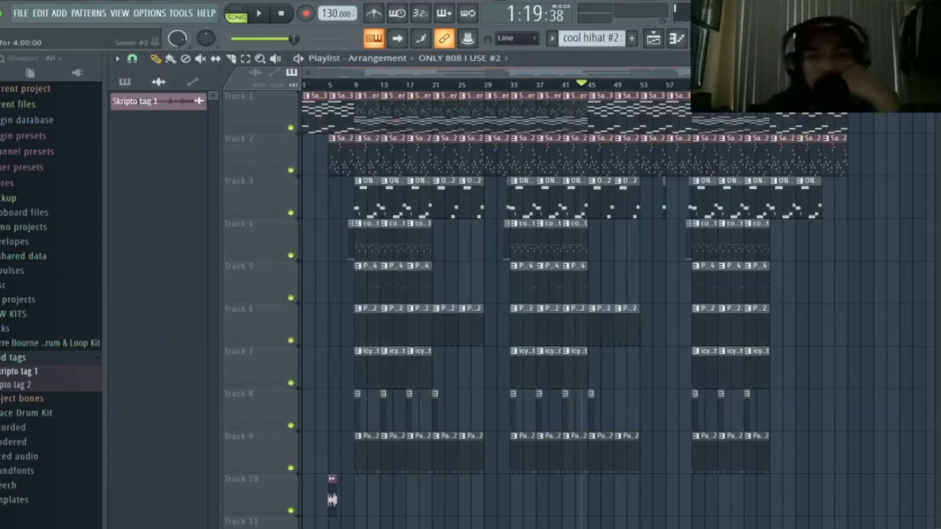
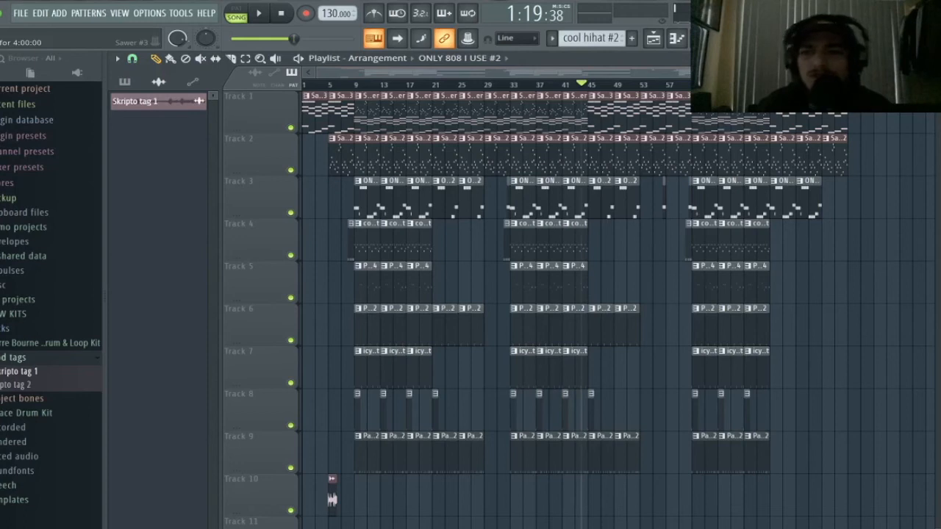
- Move the playlist song position marker back to bar 1 so the time reads 0:00:00
{"action": "mouse_move", "coordinate": [912, 72]}
{"action": "left_mouse_down"}
{"action": "mouse_move", "coordinate": [925, 72]}
{"action": "mouse_move", "coordinate": [896, 72]}
{"action": "mouse_move", "coordinate": [903, 72]}
{"action": "left_mouse_up"}
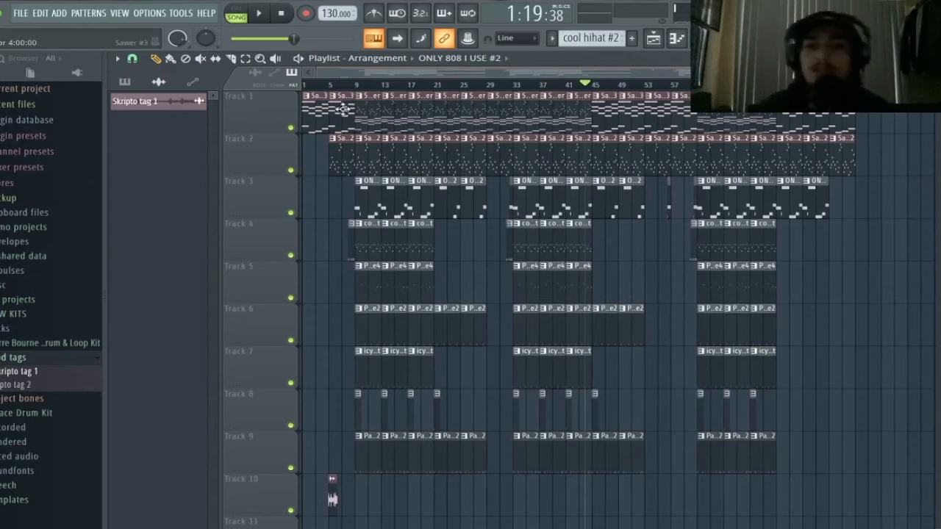
{"action": "left_click_drag", "start_coordinate": [564, 88], "coordinate": [298, 90]}
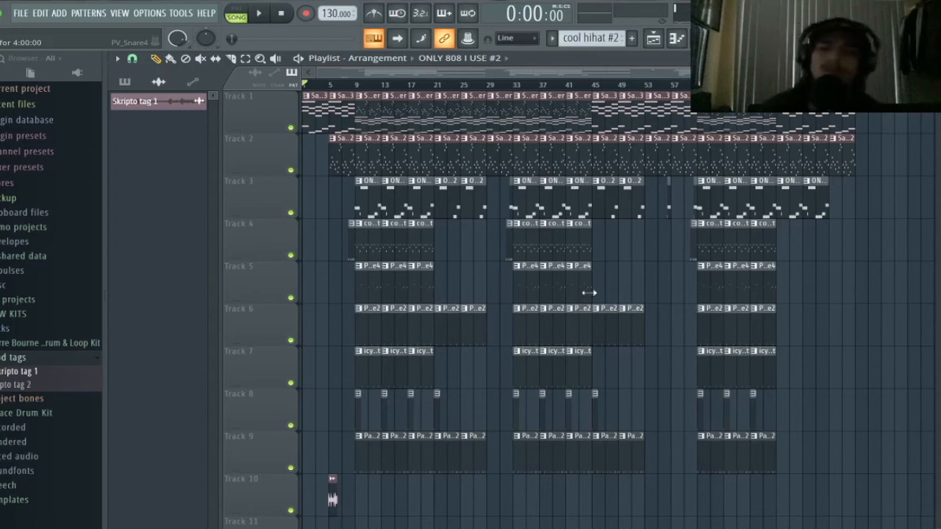
{"action": "mouse_move", "coordinate": [924, 73]}
{"action": "left_mouse_down"}
{"action": "mouse_move", "coordinate": [870, 73]}
{"action": "mouse_move", "coordinate": [914, 73]}
{"action": "left_mouse_up"}
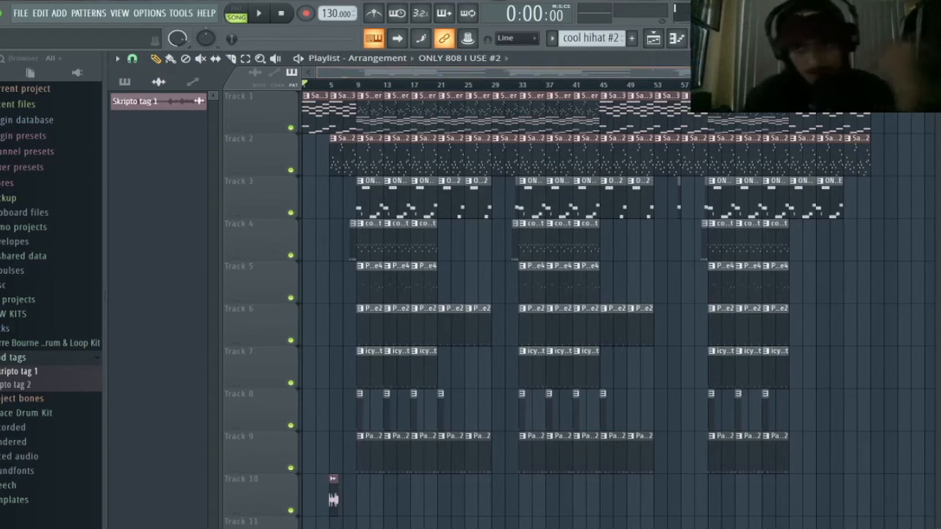
{"action": "left_click_drag", "start_coordinate": [913, 73], "coordinate": [890, 73]}
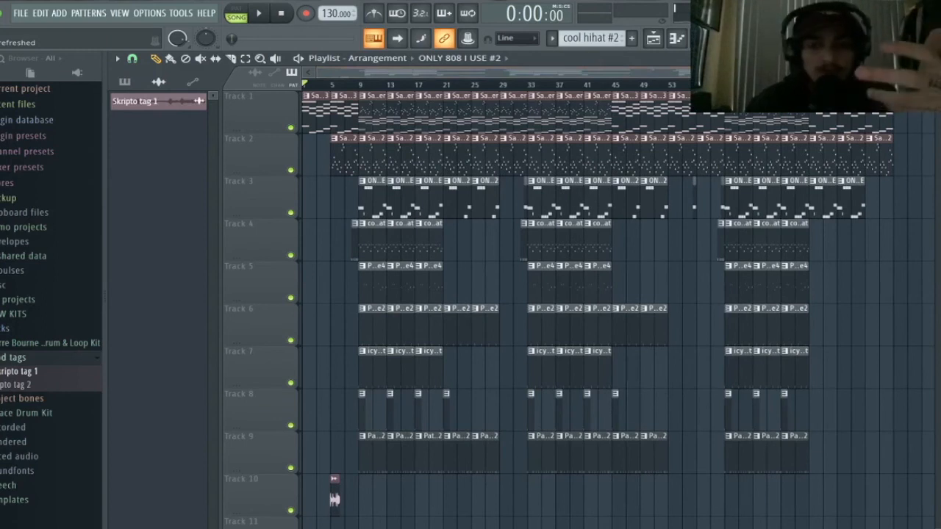
{"action": "mouse_move", "coordinate": [890, 73]}
{"action": "left_mouse_down"}
{"action": "mouse_move", "coordinate": [880, 72]}
{"action": "mouse_move", "coordinate": [888, 73]}
{"action": "left_mouse_up"}
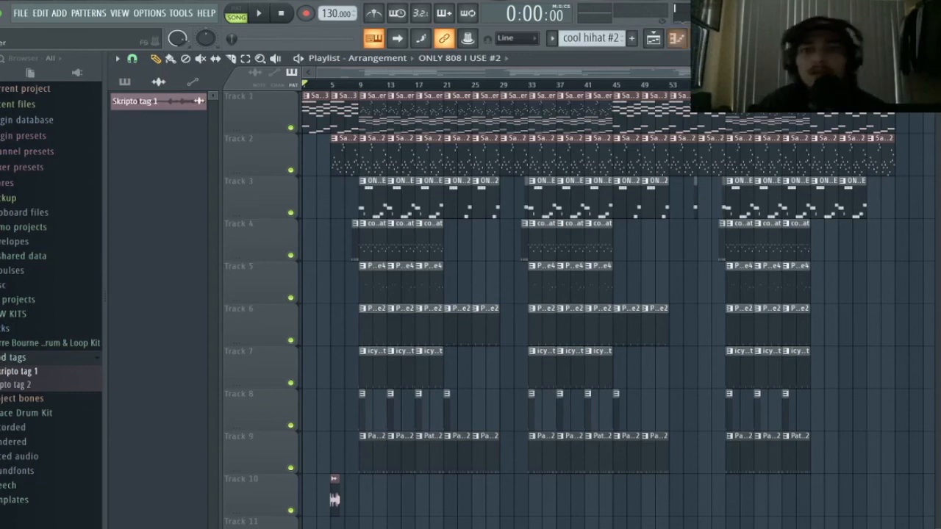
{"action": "key", "text": "F9"}
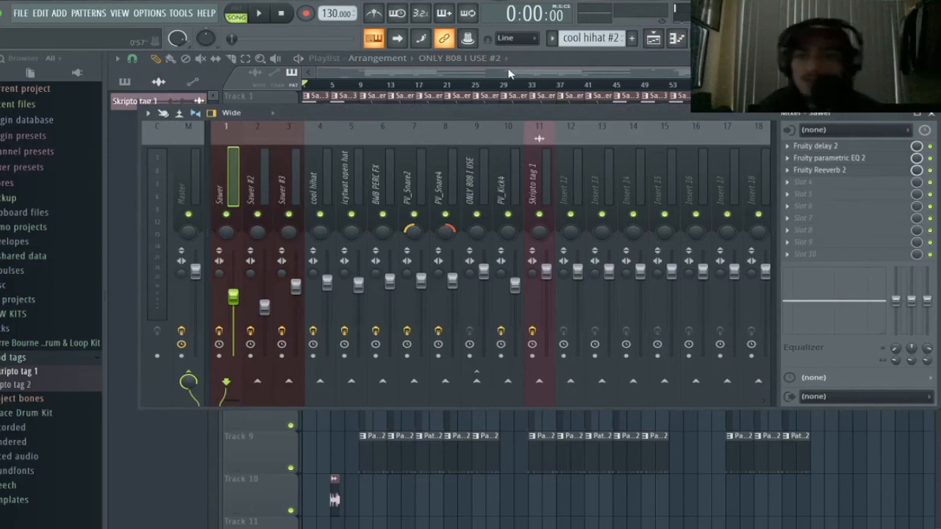
{"action": "key", "text": "F9"}
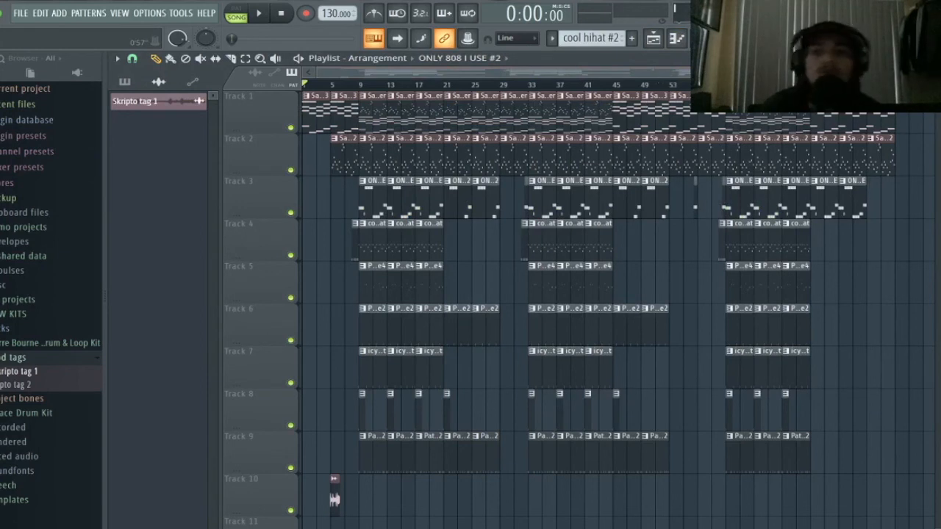
- Zoom over the finished nine-track arrangement, then switch to the OBS window from the Dock
{"action": "scroll", "coordinate": [335, 500], "scroll_direction": "up", "scroll_amount": 2}
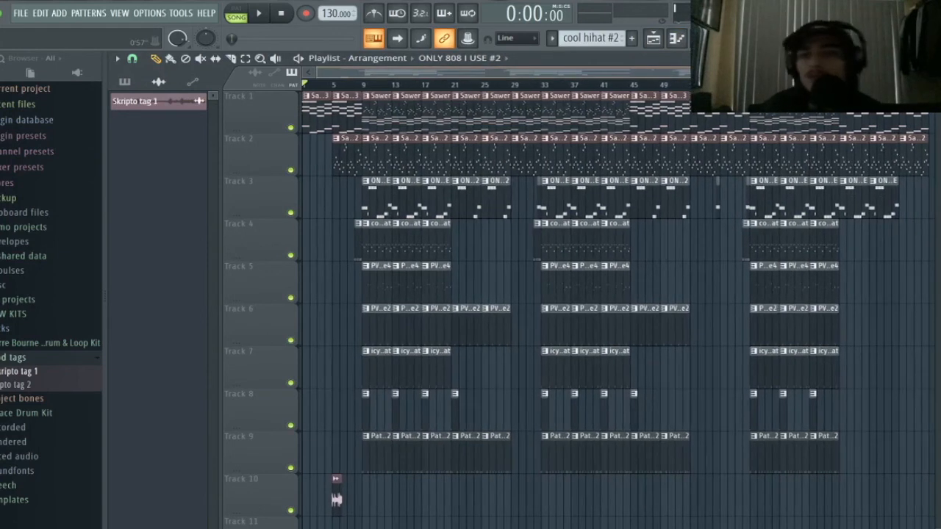
{"action": "scroll", "coordinate": [336, 500], "scroll_direction": "down", "scroll_amount": 2}
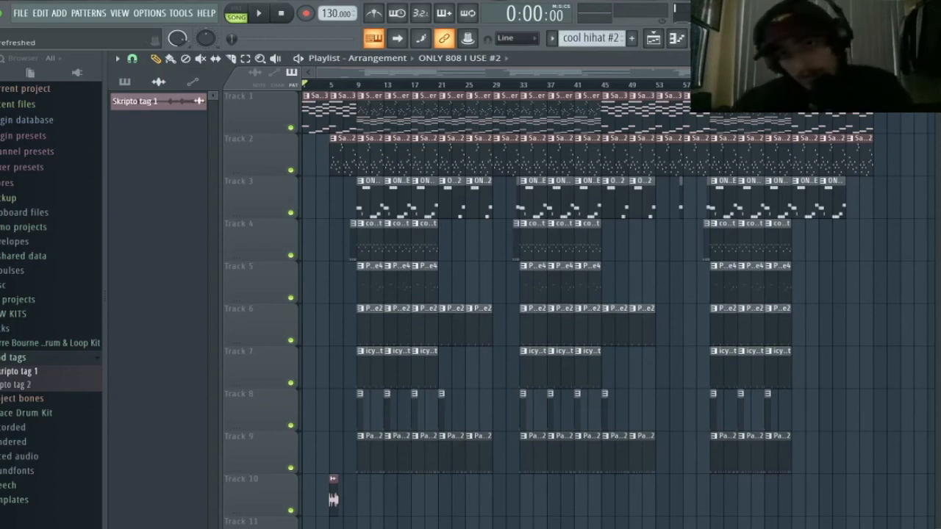
{"action": "scroll", "coordinate": [333, 499], "scroll_direction": "down", "scroll_amount": 1}
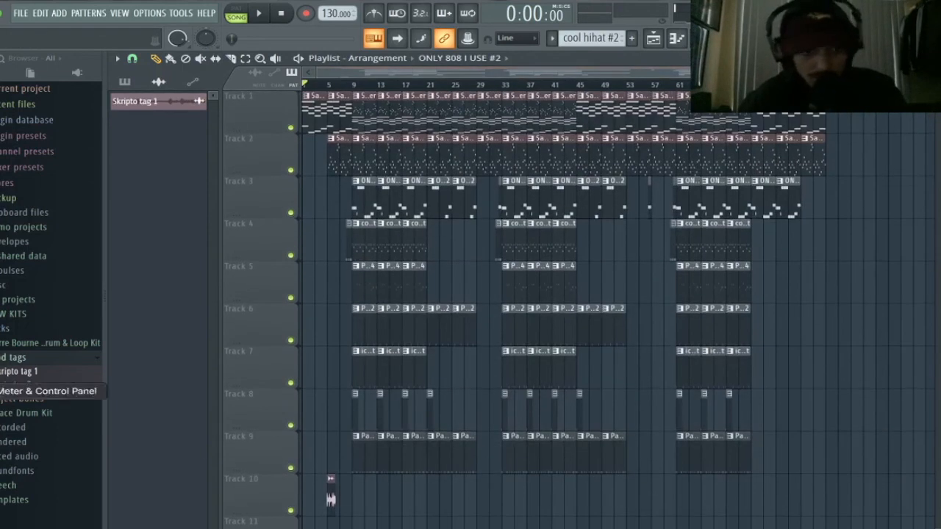
{"action": "left_click", "coordinate": [0, 474]}
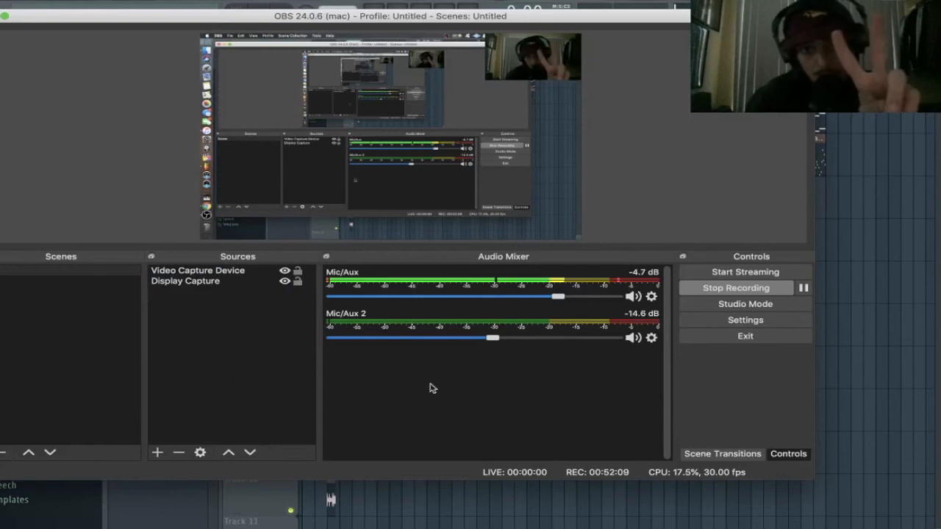